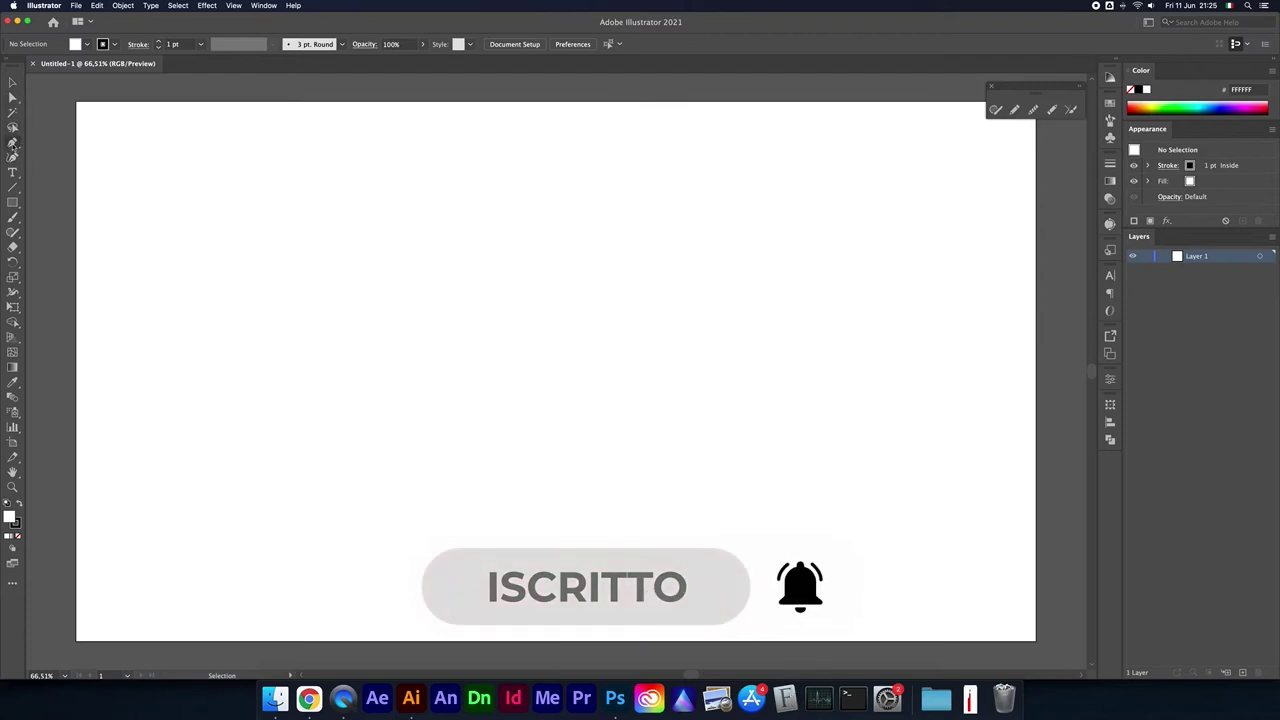
Step: Pen a closed four-corner glass outline with the bottom-left corner inset so the left side slants
{"action": "left_click", "coordinate": [393, 258]}
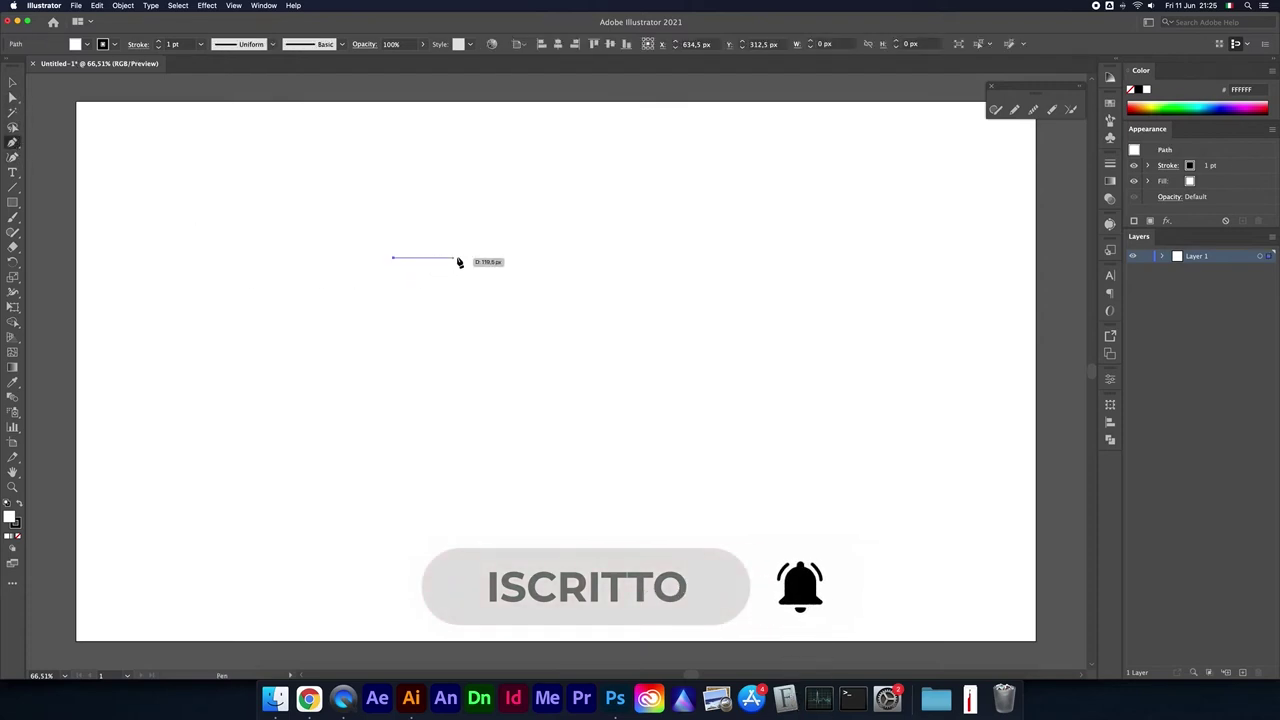
{"action": "left_click", "coordinate": [525, 258]}
{"action": "left_click", "coordinate": [525, 500]}
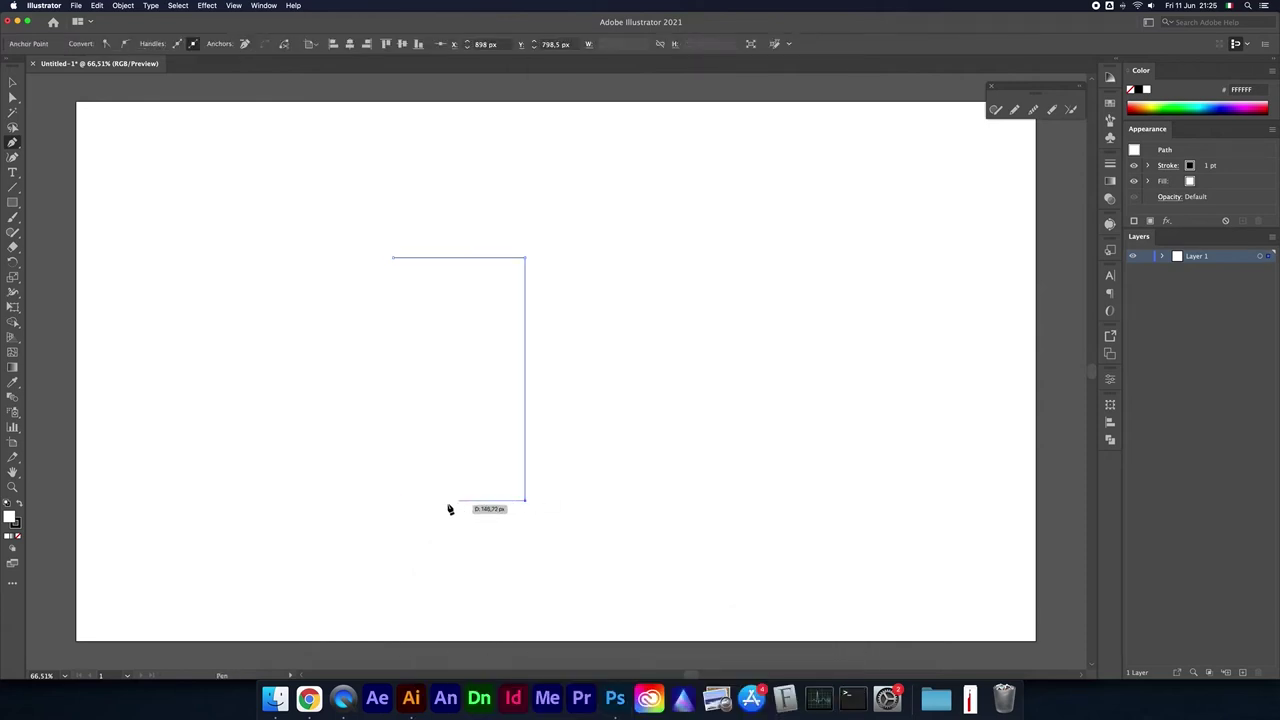
{"action": "left_click", "coordinate": [408, 500]}
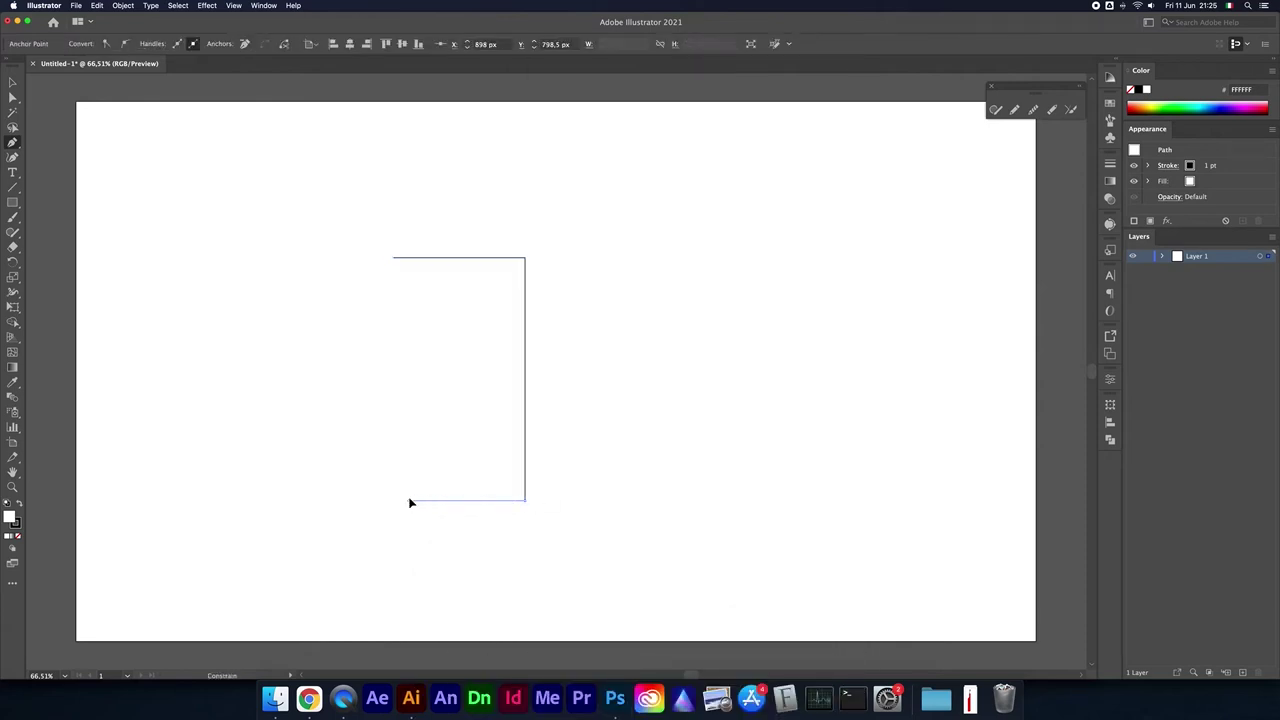
{"action": "left_click", "coordinate": [394, 262]}
Step: Select the tapered shape and give it a solid black fill
{"action": "left_click", "coordinate": [13, 82]}
{"action": "left_click", "coordinate": [480, 353]}
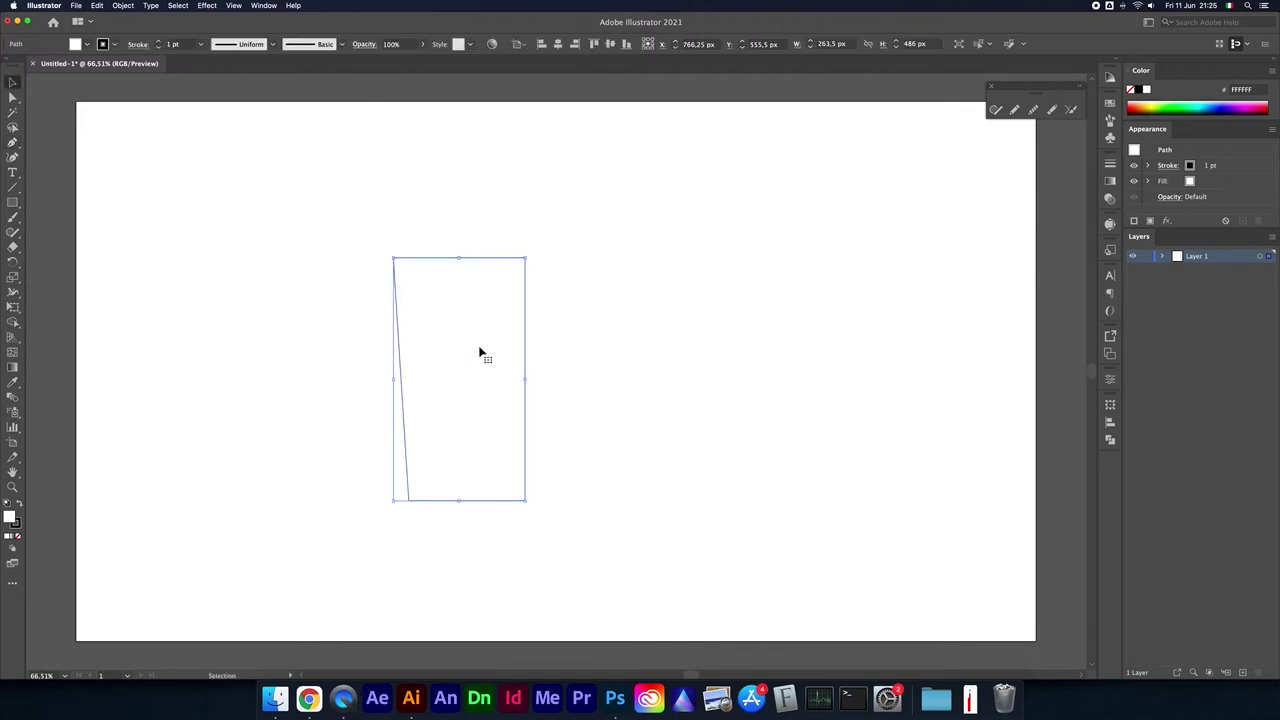
{"action": "left_click", "coordinate": [18, 506]}
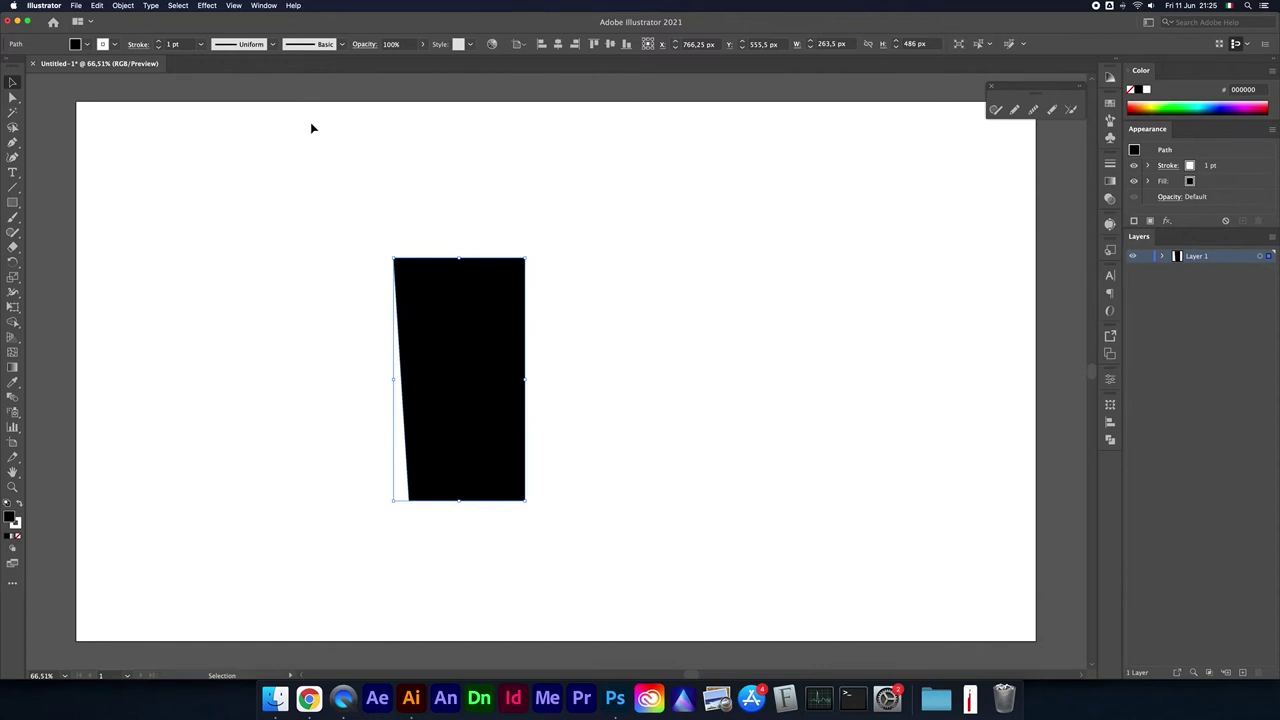
{"action": "left_click", "coordinate": [314, 219]}
Step: Round the black shape's top-left and bottom-left corners with the Direct Selection corner widgets
{"action": "left_click", "coordinate": [476, 374]}
{"action": "key", "text": "super+equal"}
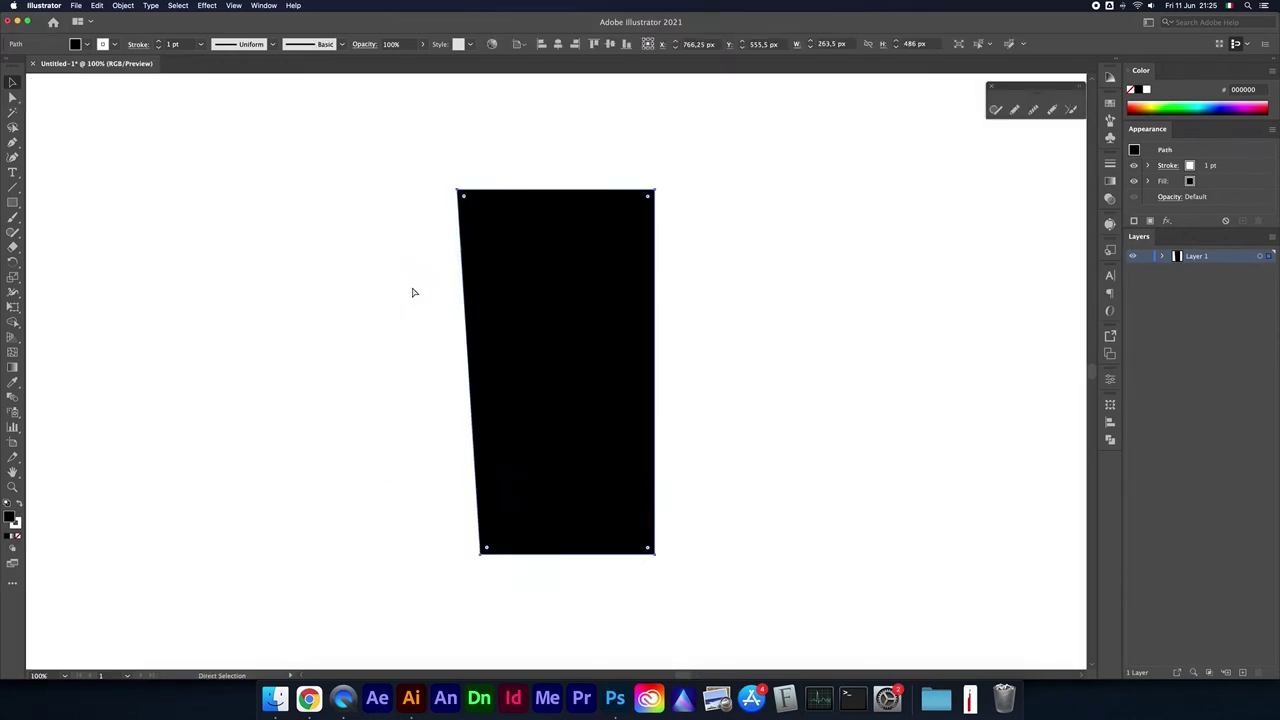
{"action": "key", "text": "super+equal"}
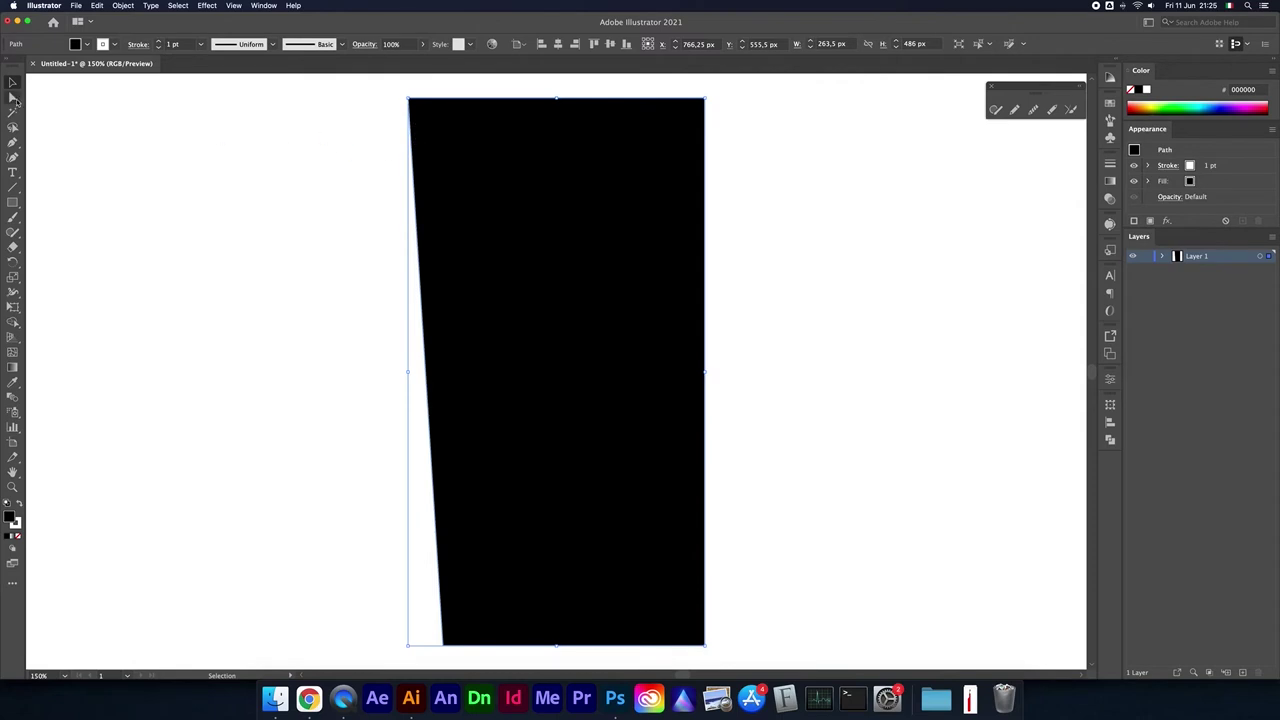
{"action": "left_click", "coordinate": [12, 96]}
{"action": "left_click", "coordinate": [387, 93]}
{"action": "left_click_drag", "start_coordinate": [440, 131], "coordinate": [421, 111]}
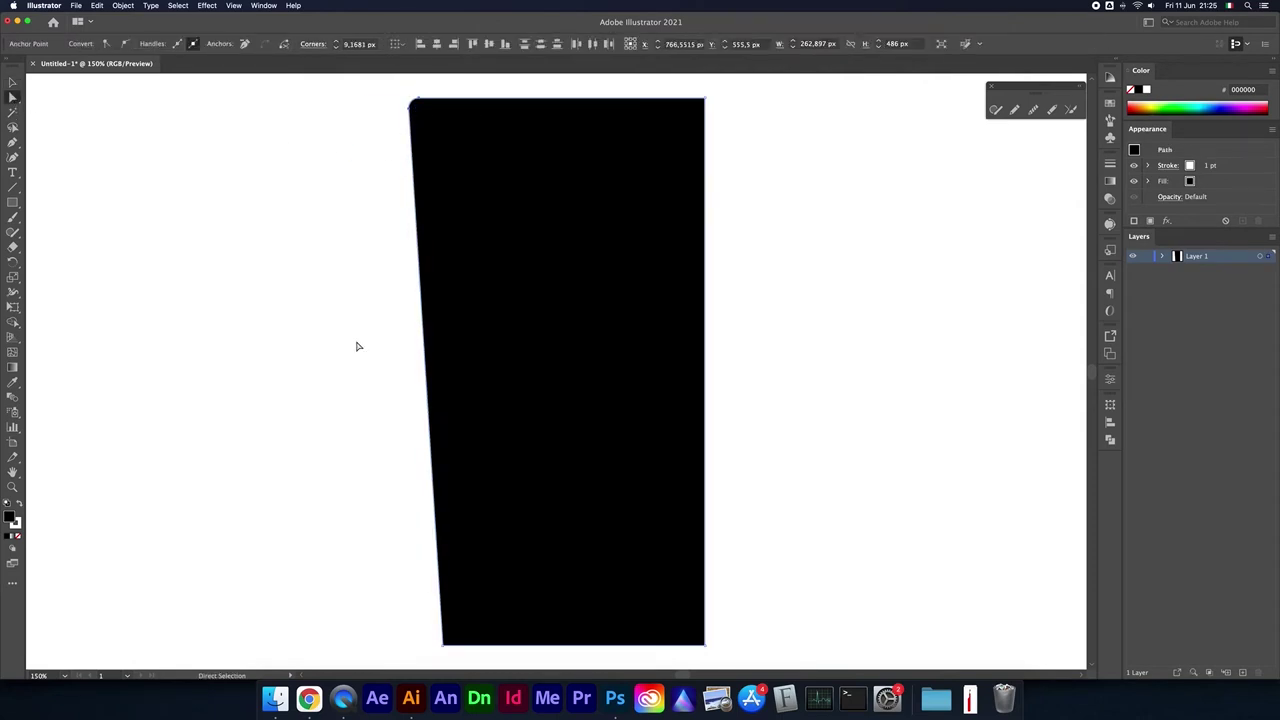
{"action": "left_click", "coordinate": [357, 346]}
{"action": "left_click_drag", "start_coordinate": [476, 662], "coordinate": [451, 636]}
{"action": "left_click", "coordinate": [366, 494]}
Step: Set the black shape's stroke to None
{"action": "left_click", "coordinate": [13, 83]}
{"action": "left_click", "coordinate": [603, 171]}
{"action": "left_click", "coordinate": [114, 44]}
{"action": "left_click", "coordinate": [10, 68]}
{"action": "left_click", "coordinate": [281, 251]}
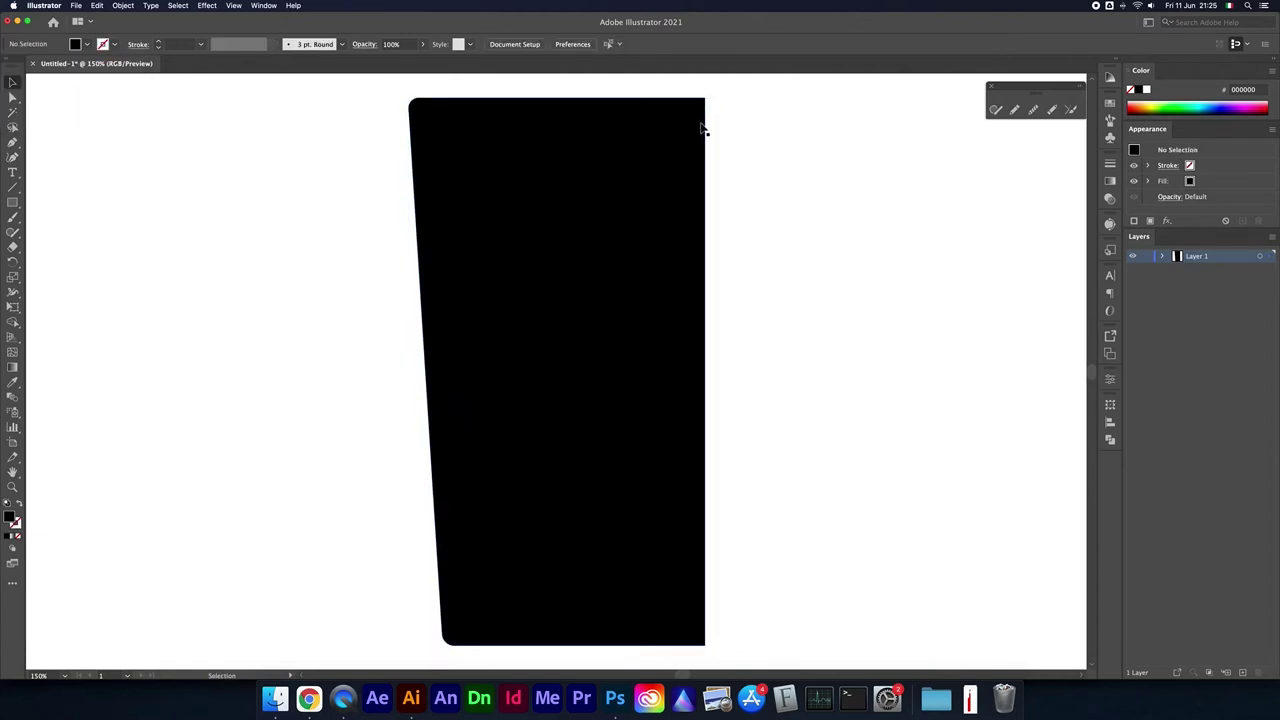
Step: Alt-drag a copy slightly up and right and fill it red
{"action": "left_click", "coordinate": [549, 179]}
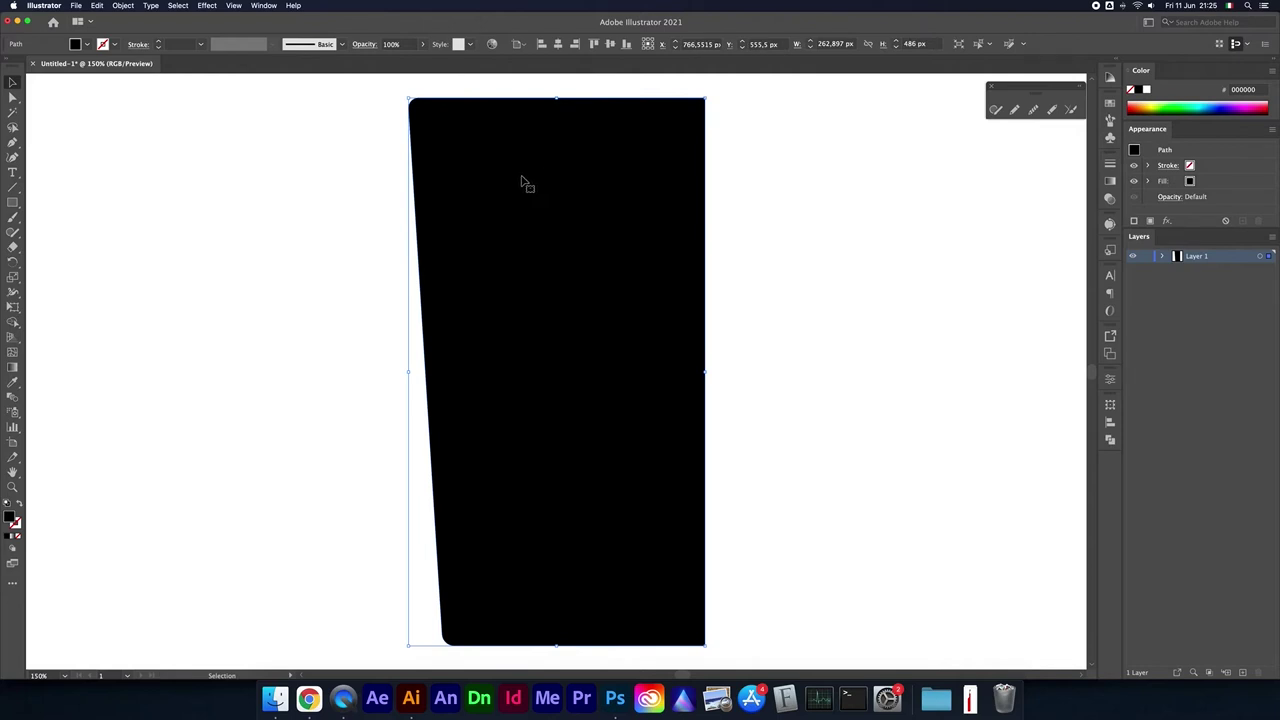
{"action": "left_click_drag", "start_coordinate": [497, 229], "coordinate": [509, 218], "text": "alt"}
{"action": "left_click", "coordinate": [75, 44]}
Step: Undo the red-filled copy and reset the view to 100%
{"action": "left_click", "coordinate": [43, 66]}
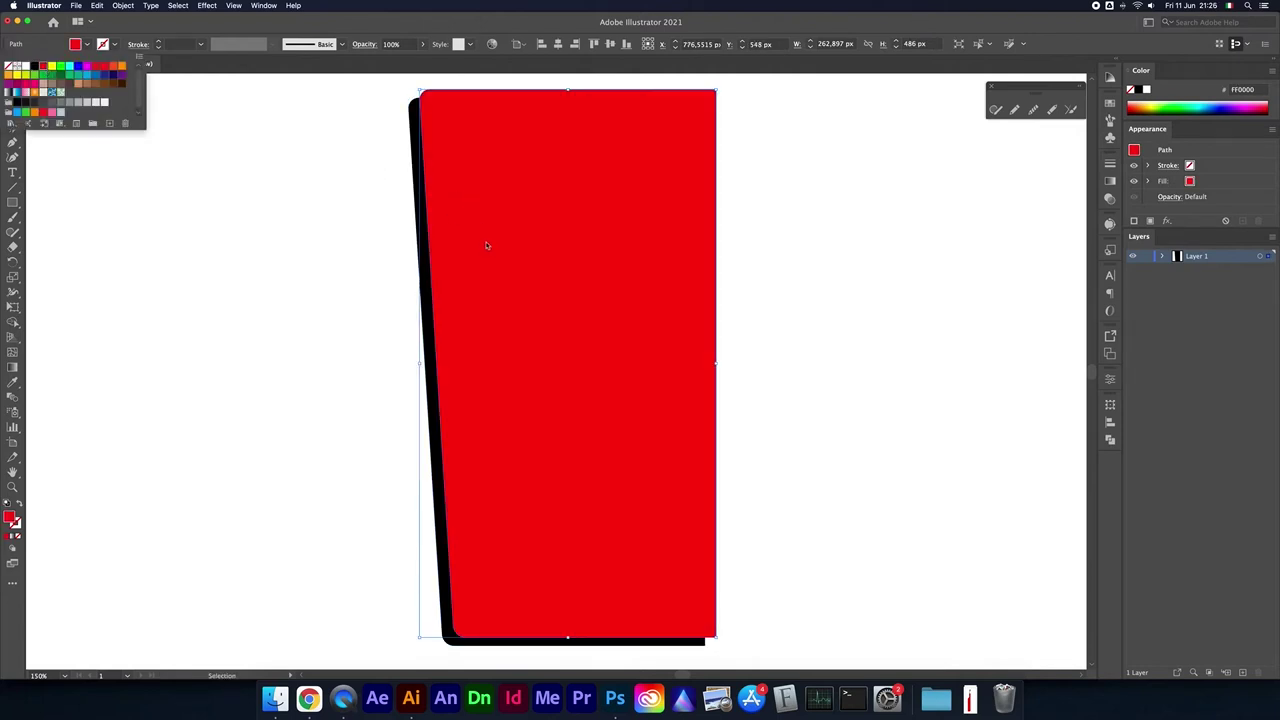
{"action": "key", "text": "super+1"}
{"action": "left_click", "coordinate": [1110, 440]}
{"action": "left_click", "coordinate": [981, 431]}
{"action": "left_click", "coordinate": [786, 346]}
{"action": "key", "text": "m"}
Step: Pen a four-point liquid-level shape overlapping the glass below its rim
{"action": "key", "text": "p"}
{"action": "left_click", "coordinate": [476, 310]}
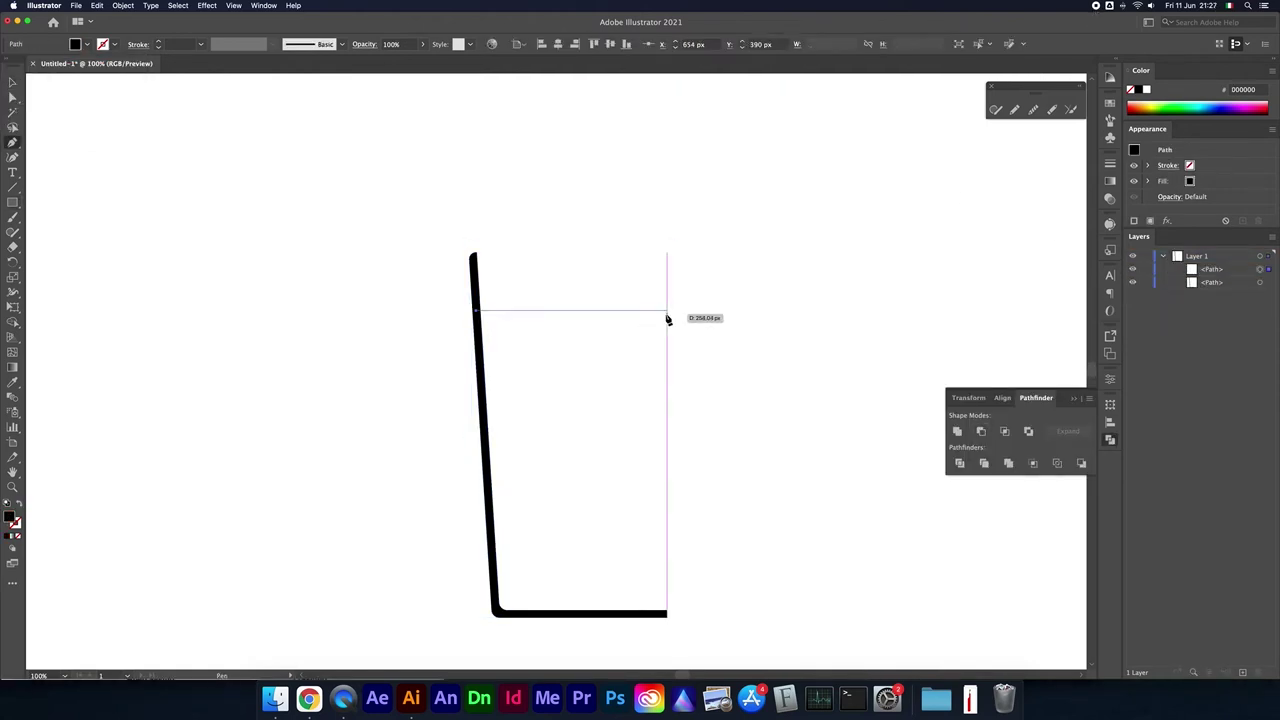
{"action": "left_click", "coordinate": [667, 311]}
{"action": "left_click", "coordinate": [668, 614]}
{"action": "left_click", "coordinate": [494, 612]}
{"action": "left_click", "coordinate": [477, 311]}
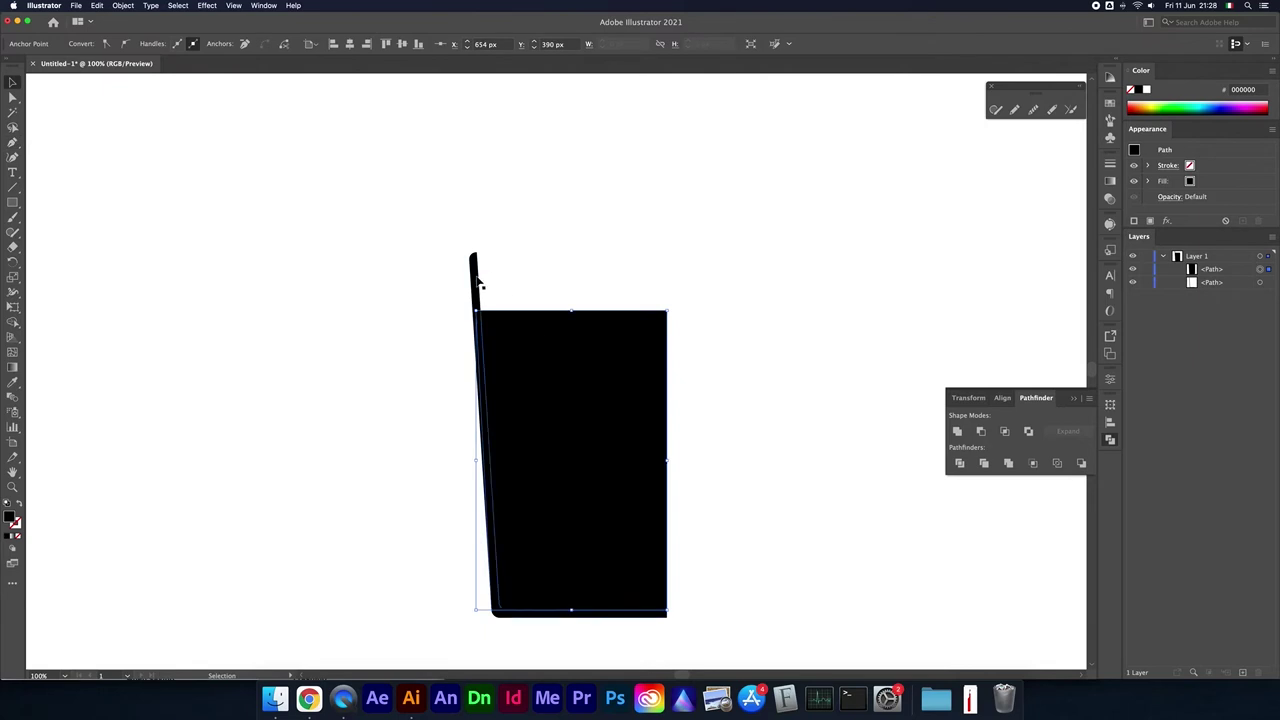
Step: Divide both shapes with Pathfinder and delete the thin left sliver
{"action": "key", "text": "v"}
{"action": "key", "text": "ctrl+a"}
{"action": "left_click", "coordinate": [1265, 297]}
{"action": "left_click", "coordinate": [1268, 336]}
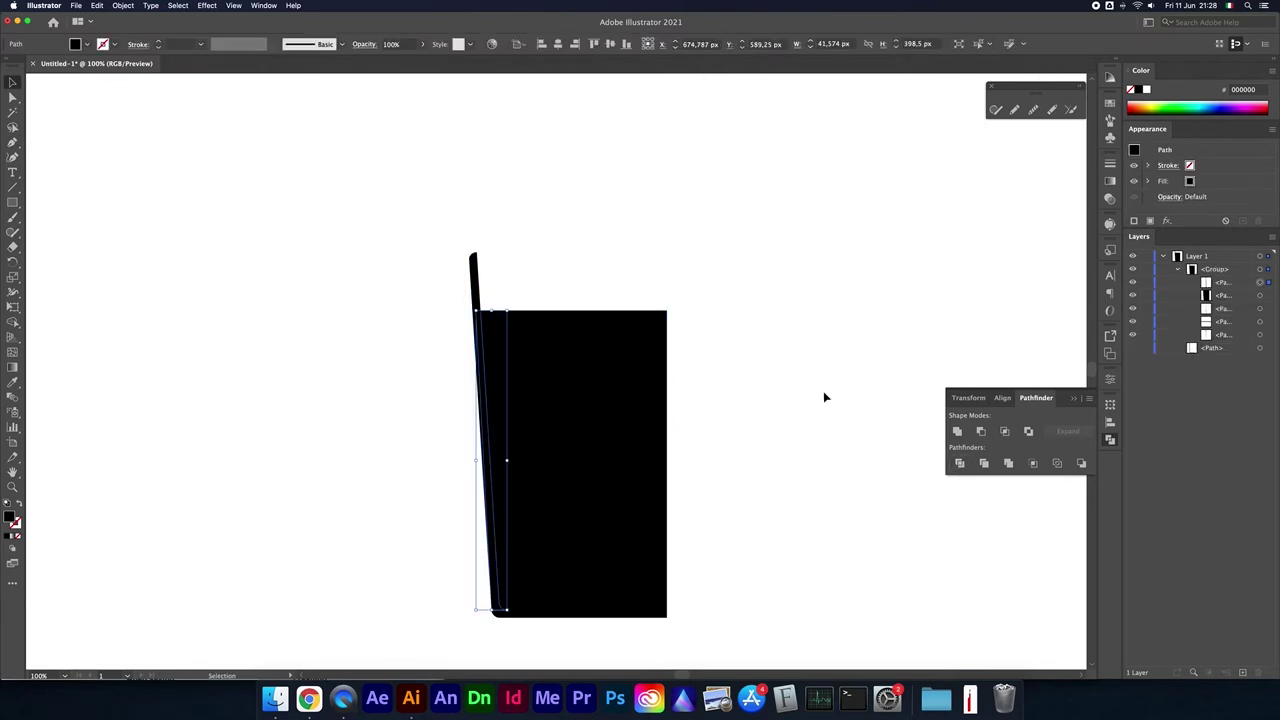
{"action": "key", "text": "Delete"}
Step: Fill the liquid body red, colour the glass outline green, and delete the leftover white piece
{"action": "left_click", "coordinate": [495, 600]}
{"action": "left_click", "coordinate": [75, 44]}
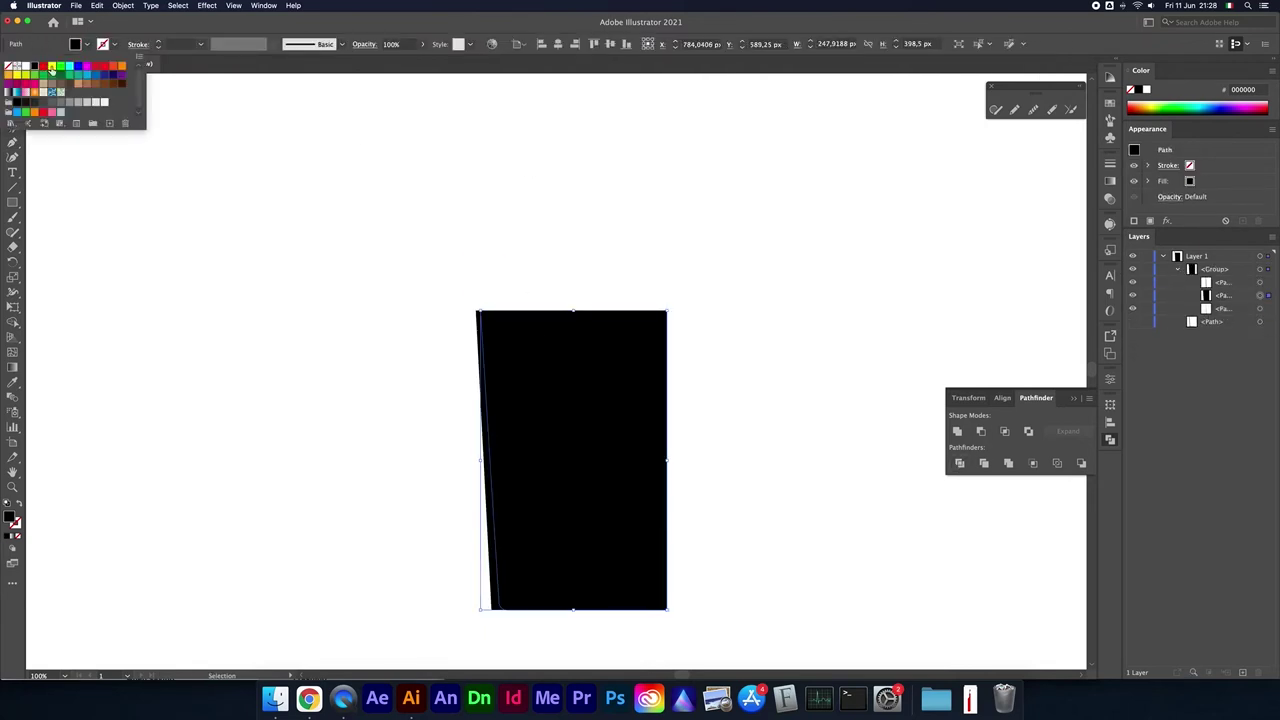
{"action": "left_click", "coordinate": [39, 78]}
{"action": "left_click", "coordinate": [1259, 321]}
{"action": "left_click", "coordinate": [102, 44]}
{"action": "left_click", "coordinate": [100, 100]}
{"action": "left_click", "coordinate": [1267, 296]}
{"action": "key", "text": "Delete"}
Step: Drag the liquid body's right anchors inward to narrow it
{"action": "left_click", "coordinate": [560, 349]}
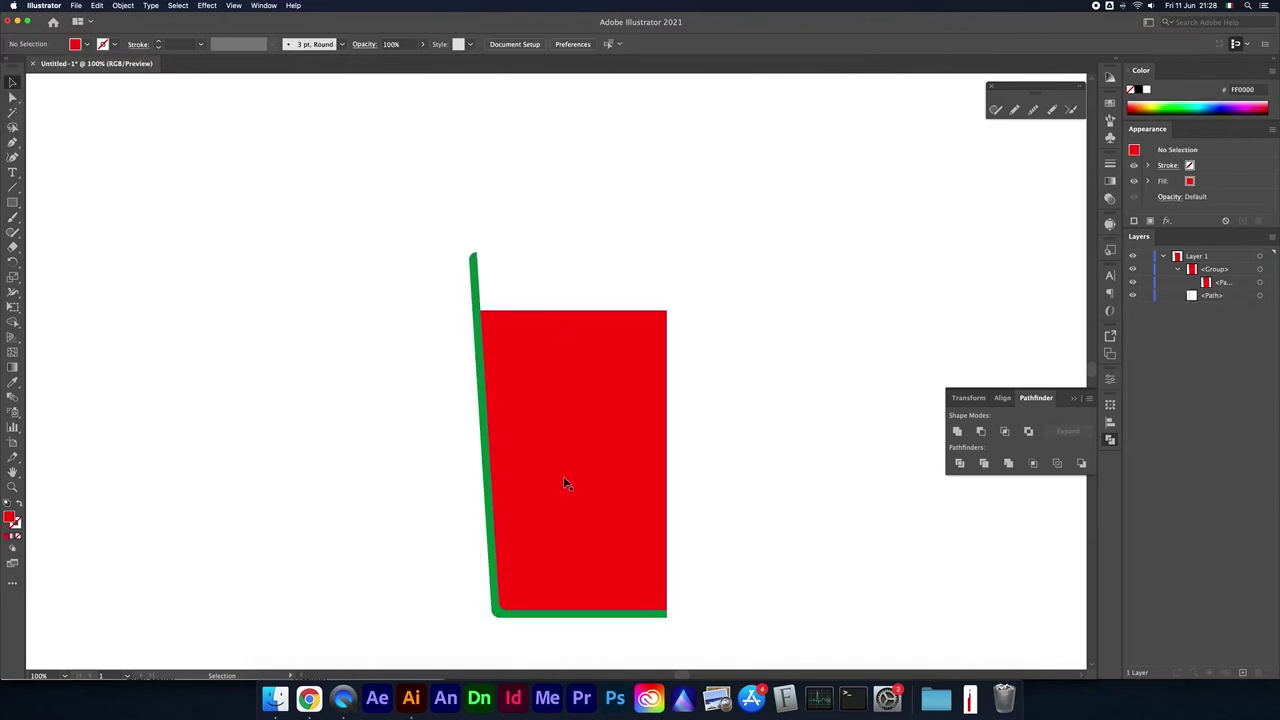
{"action": "key", "text": "a"}
{"action": "mouse_move", "coordinate": [714, 270]}
{"action": "left_mouse_down"}
{"action": "mouse_move", "coordinate": [623, 637]}
{"action": "mouse_move", "coordinate": [626, 614]}
{"action": "left_mouse_up"}
{"action": "left_click", "coordinate": [391, 463]}
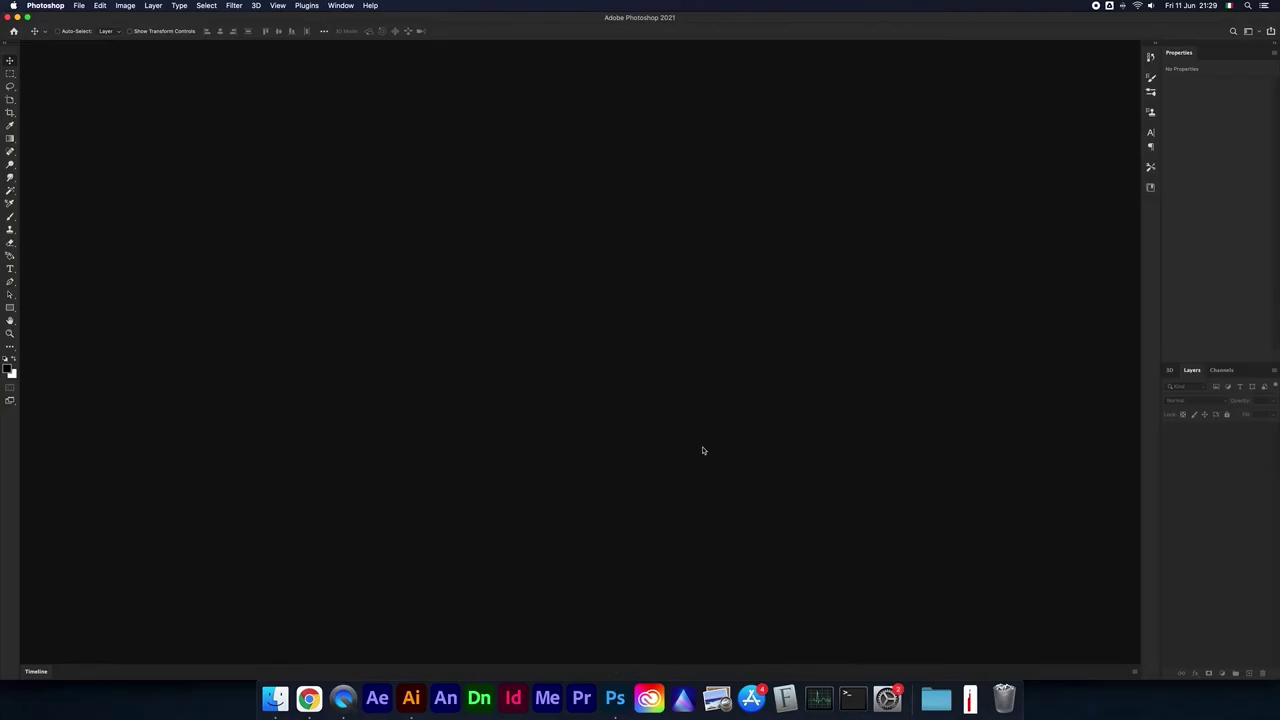
Step: Create a new A4 300 ppi Photoshop document from the Print presets
{"action": "key", "text": "super+n"}
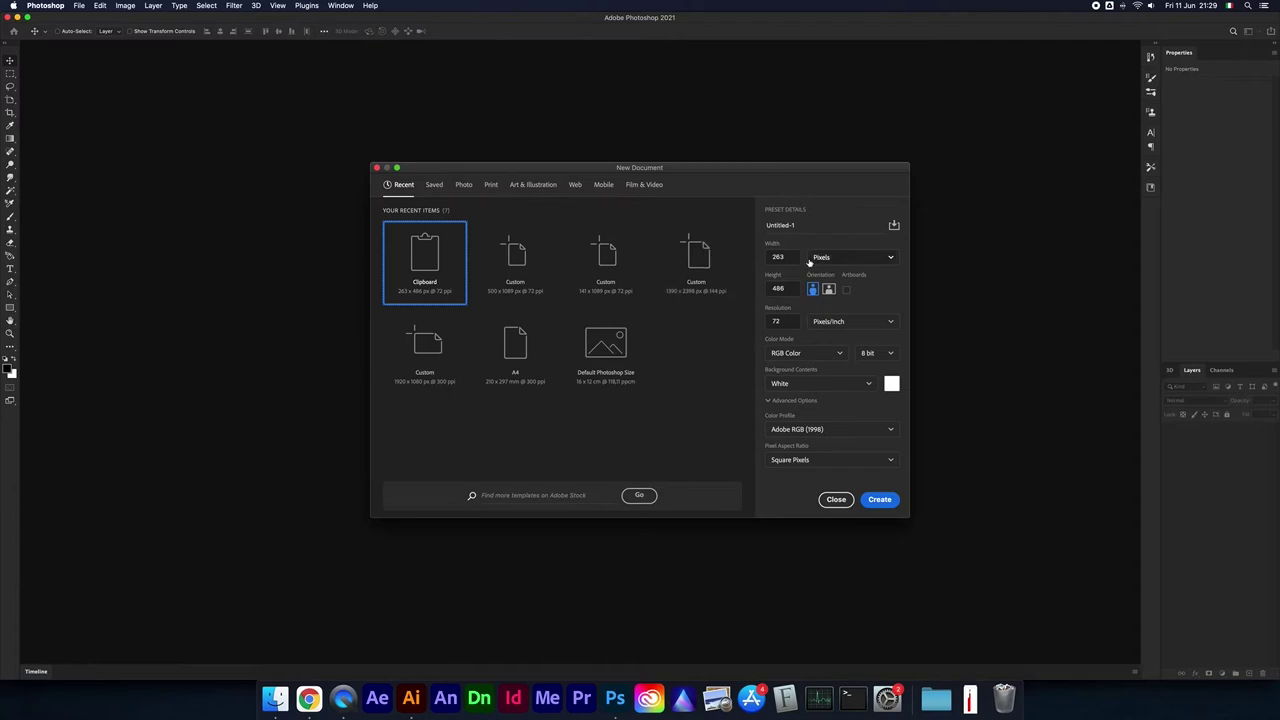
{"action": "left_click", "coordinate": [490, 186]}
{"action": "left_click", "coordinate": [698, 252]}
{"action": "left_click", "coordinate": [876, 500]}
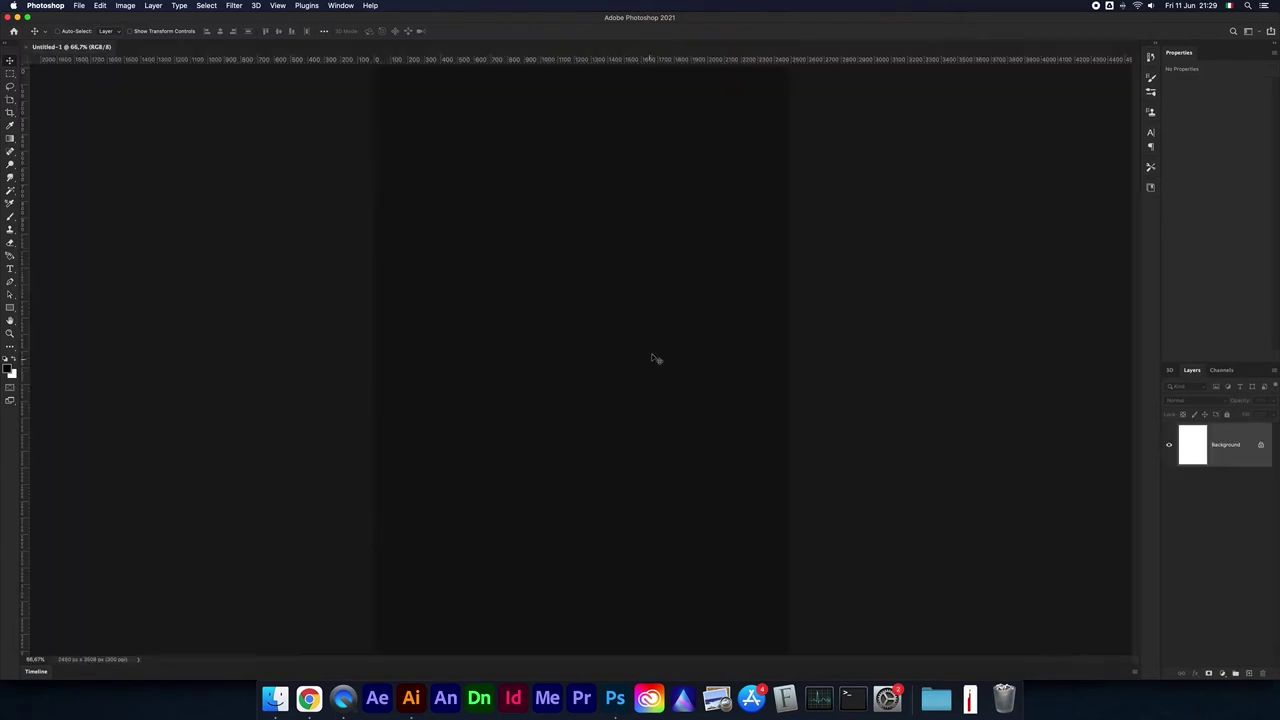
{"action": "left_click", "coordinate": [411, 698]}
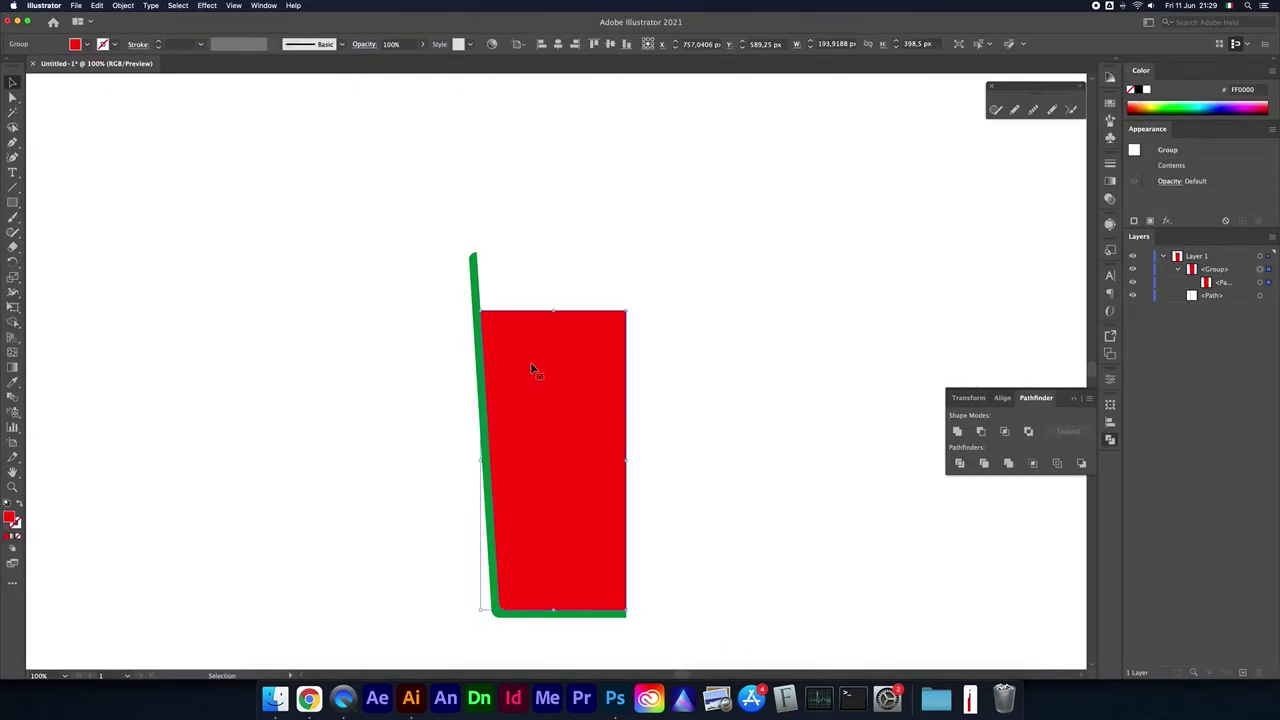
Step: Paste the red liquid into the A4 canvas as a smart object
{"action": "key", "text": "super+Tab"}
{"action": "key", "text": "super+v"}
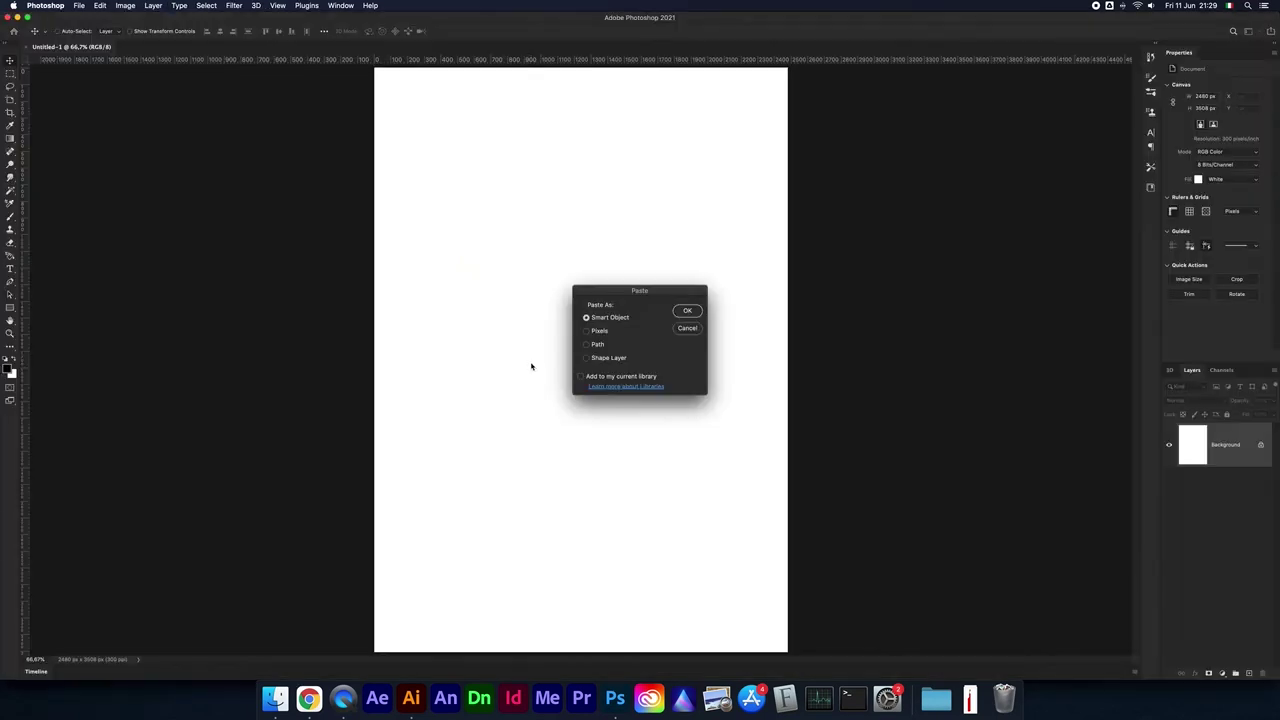
{"action": "left_click", "coordinate": [686, 311]}
{"action": "key", "text": "Return"}
Step: Copy the green glass outline from Illustrator and paste it as a smart object
{"action": "key", "text": "super+Tab"}
{"action": "left_click", "coordinate": [477, 289]}
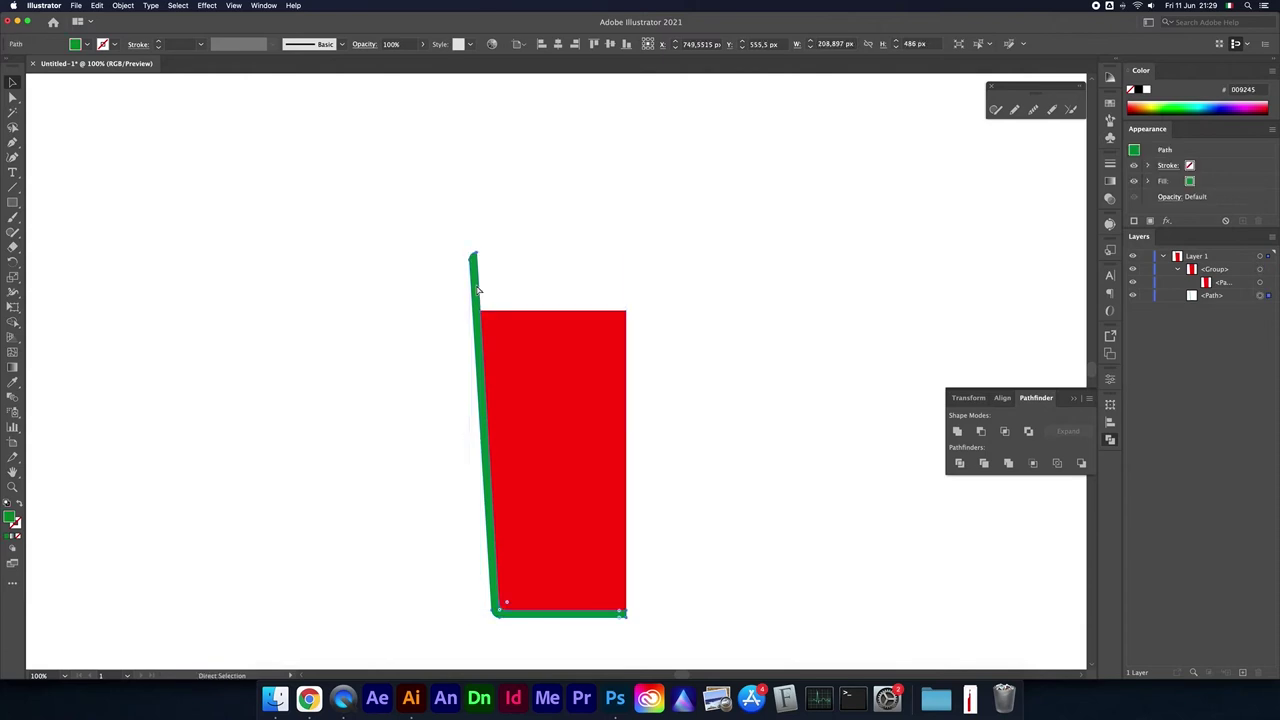
{"action": "key", "text": "super+c"}
{"action": "key", "text": "super+Tab"}
{"action": "key", "text": "super+v"}
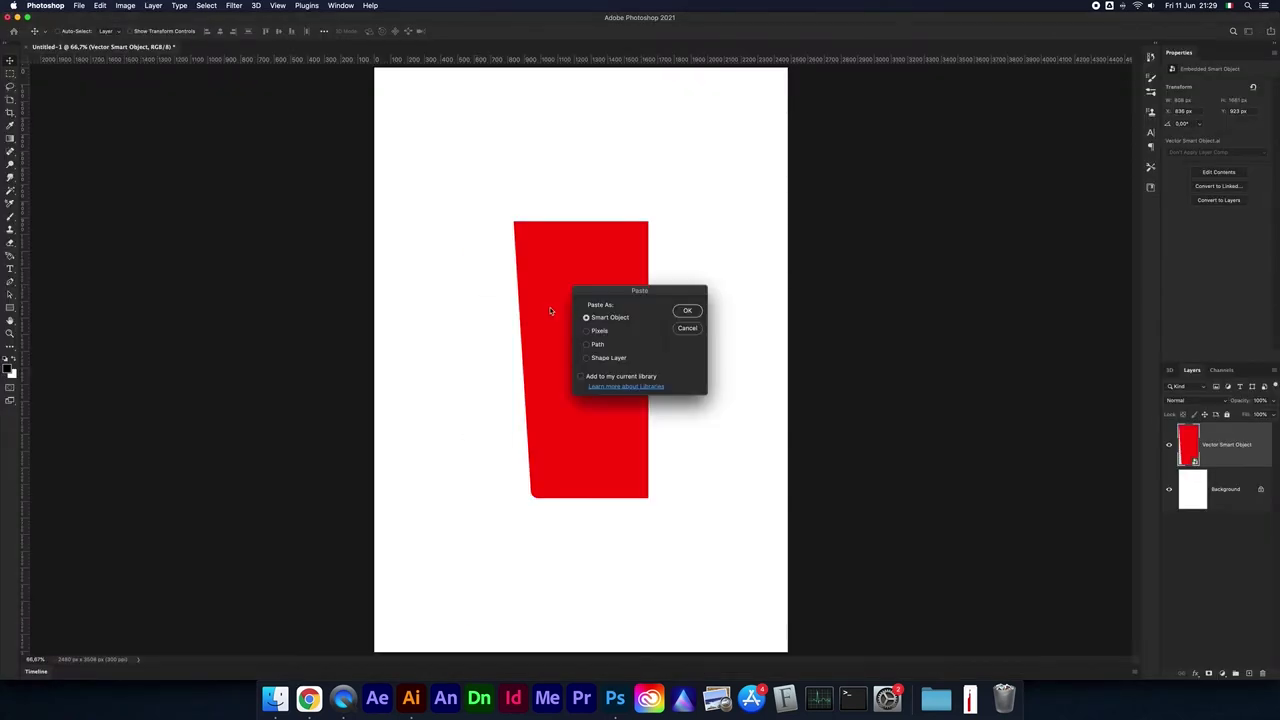
{"action": "key", "text": "Return"}
{"action": "key", "text": "Return"}
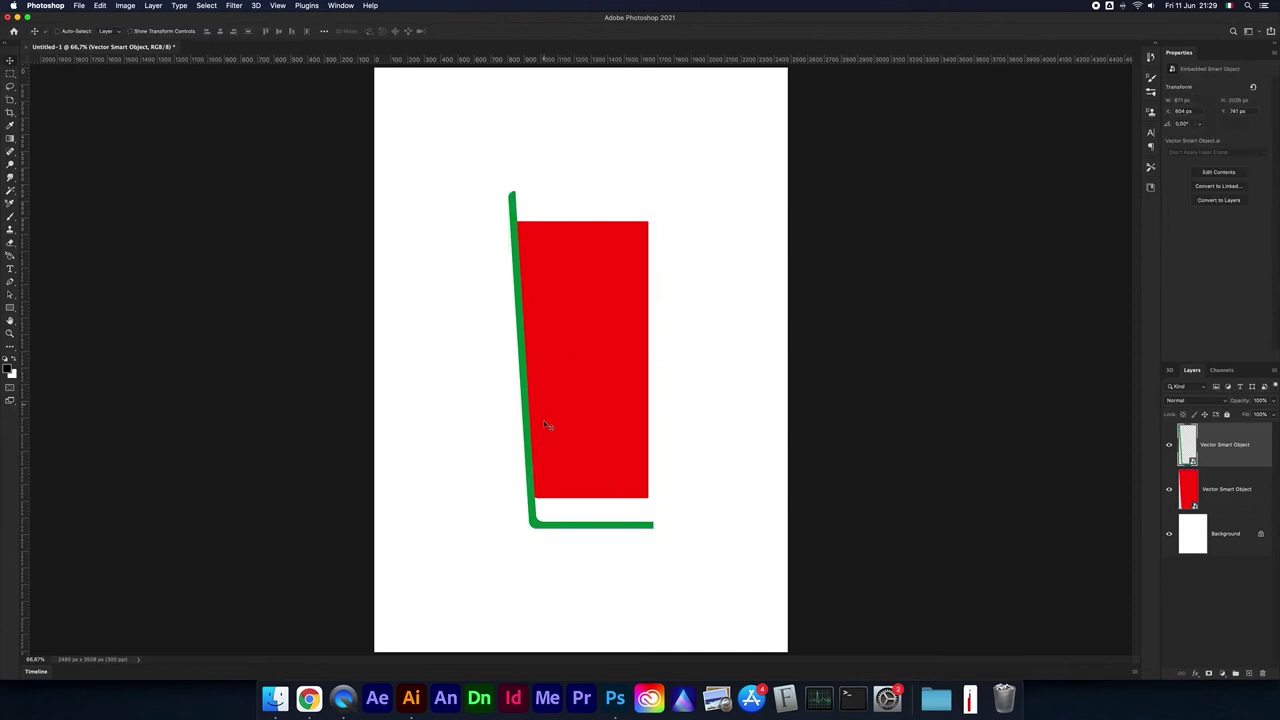
Step: Move the outline over the liquid, then shift both layers left and down together
{"action": "left_click_drag", "start_coordinate": [530, 468], "coordinate": [521, 441]}
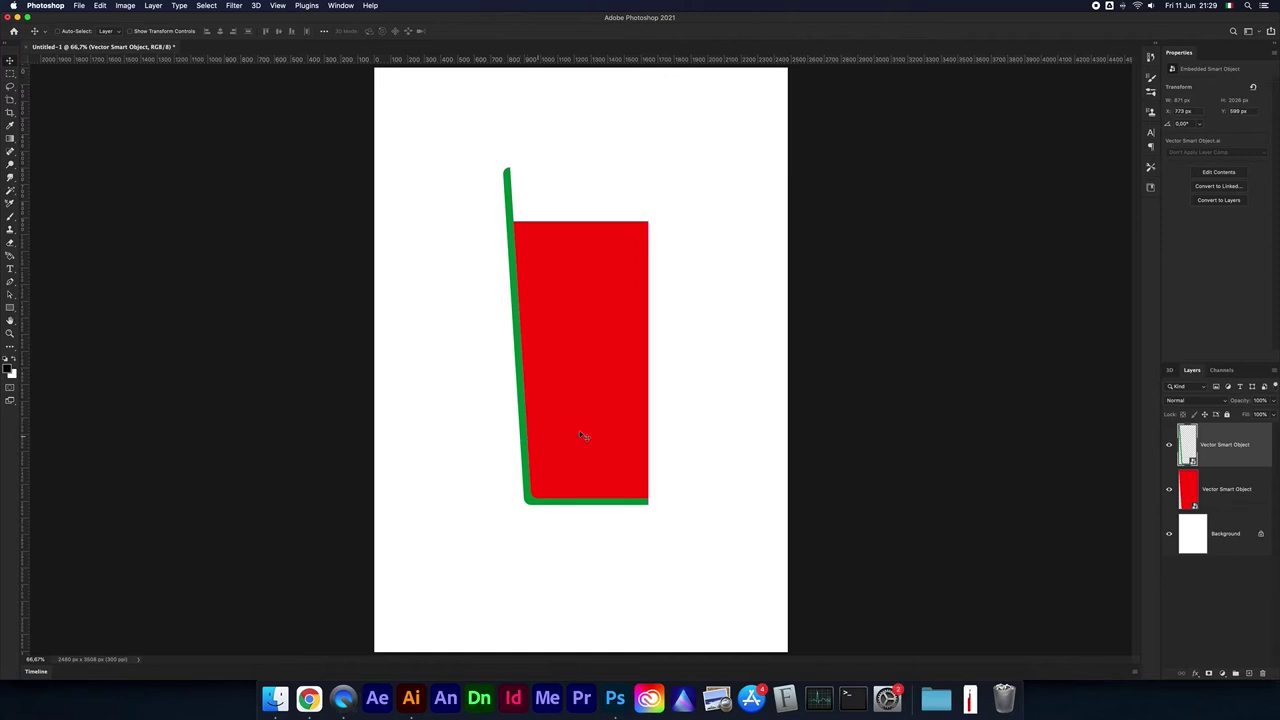
{"action": "left_click", "coordinate": [1184, 489], "text": "shift"}
{"action": "mouse_move", "coordinate": [599, 347]}
{"action": "left_mouse_down"}
{"action": "mouse_move", "coordinate": [579, 392]}
{"action": "mouse_move", "coordinate": [550, 414]}
{"action": "left_mouse_up"}
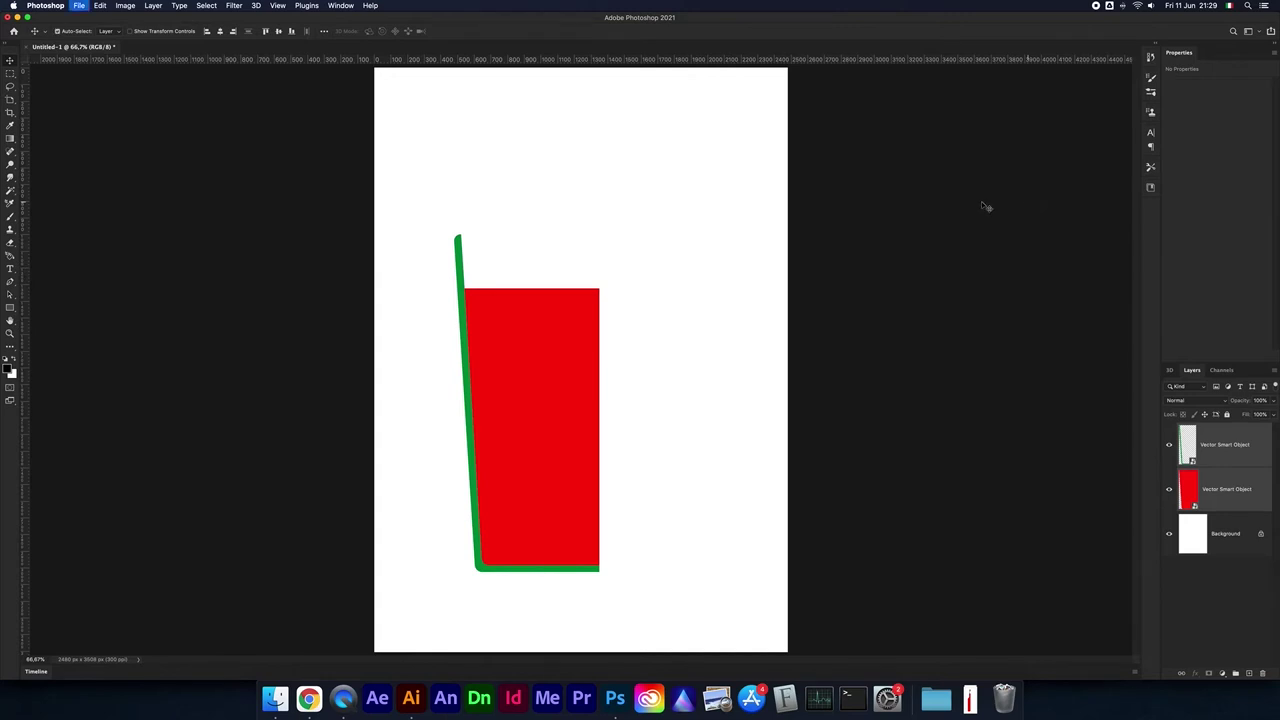
Step: Save the layered document as Untitled-1.psd in Photoshop format
{"action": "key", "text": "super+s"}
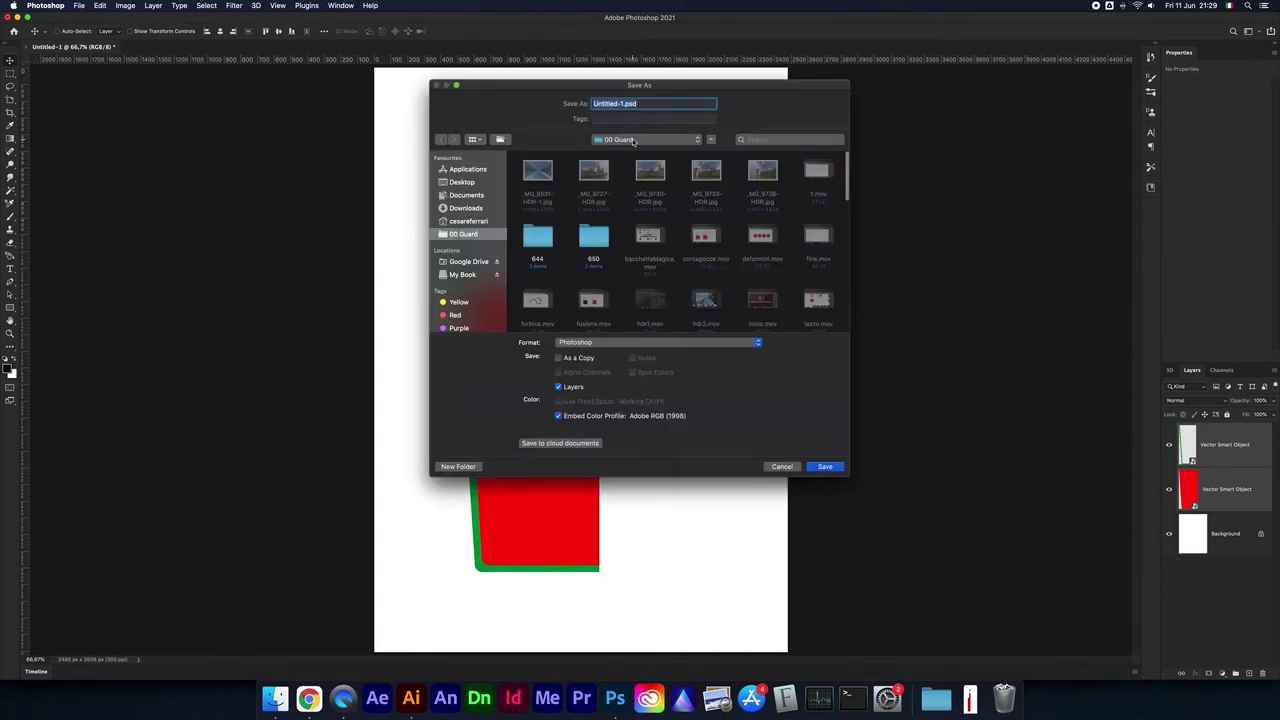
{"action": "key", "text": "Return"}
{"action": "left_click", "coordinate": [763, 322]}
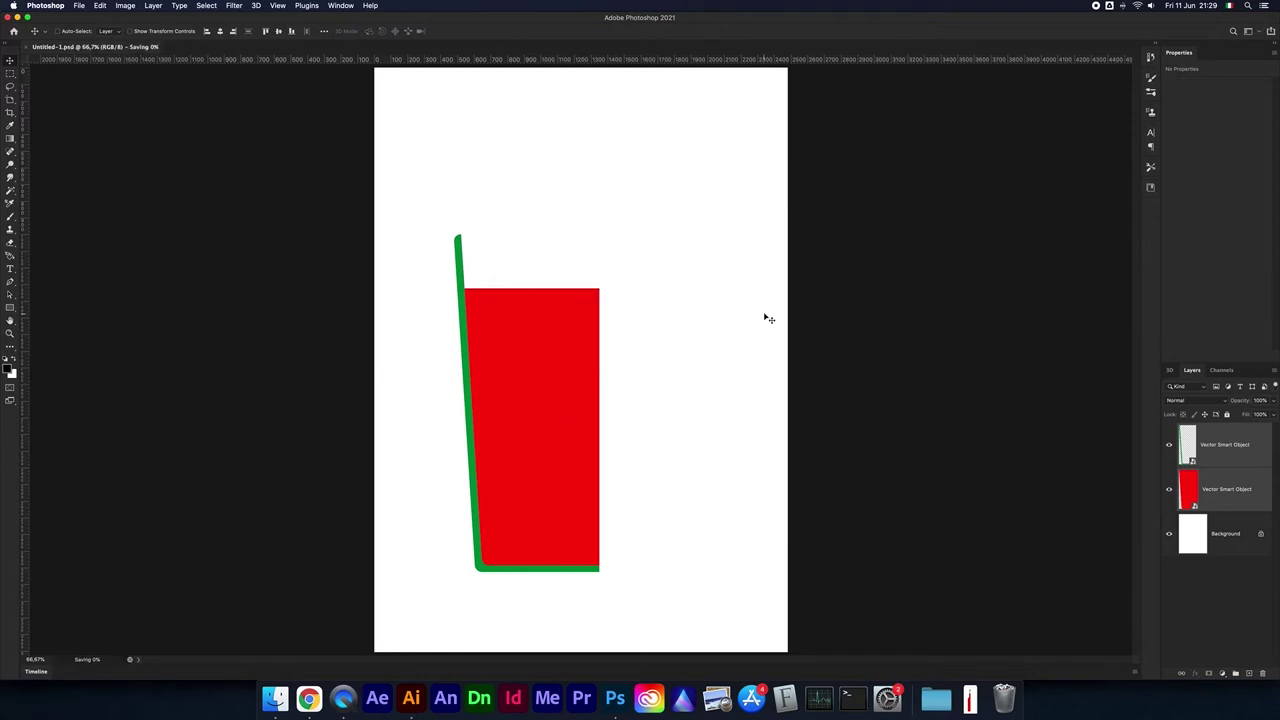
{"action": "left_click", "coordinate": [1183, 485]}
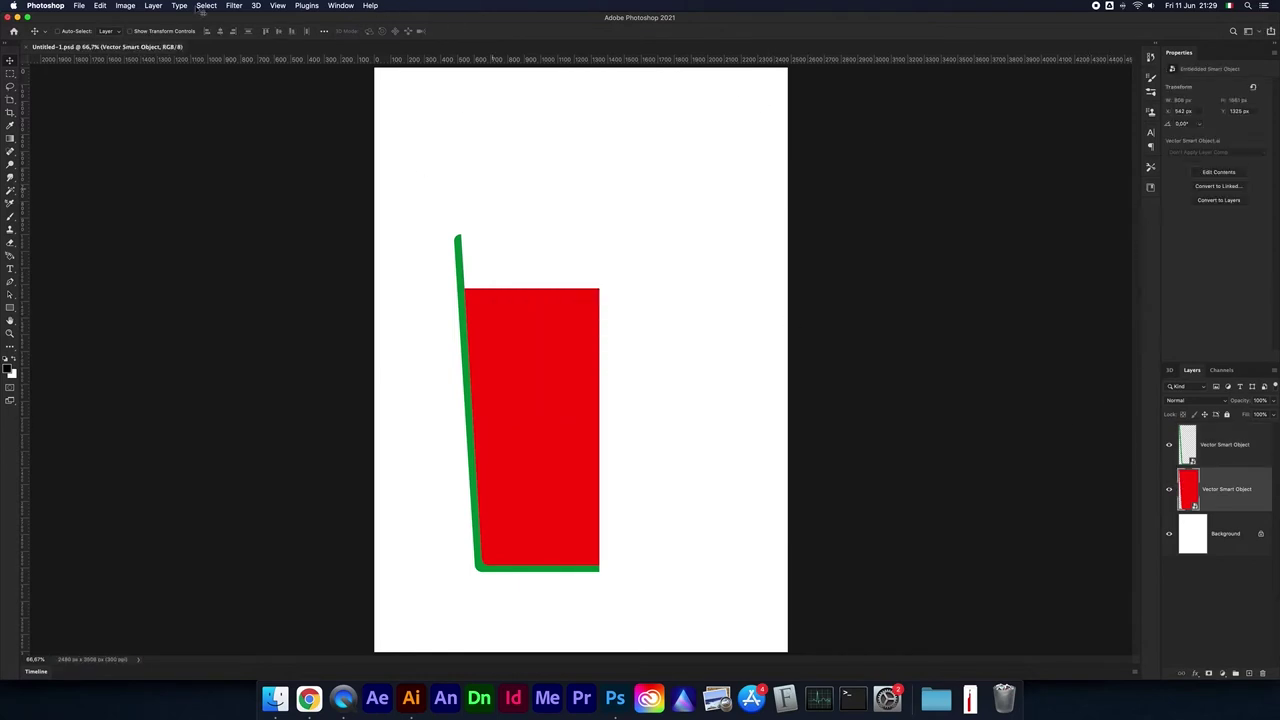
Step: Extrude the red liquid layer with New 3D Extrusion and apply the cylinder shape preset
{"action": "left_click", "coordinate": [255, 5]}
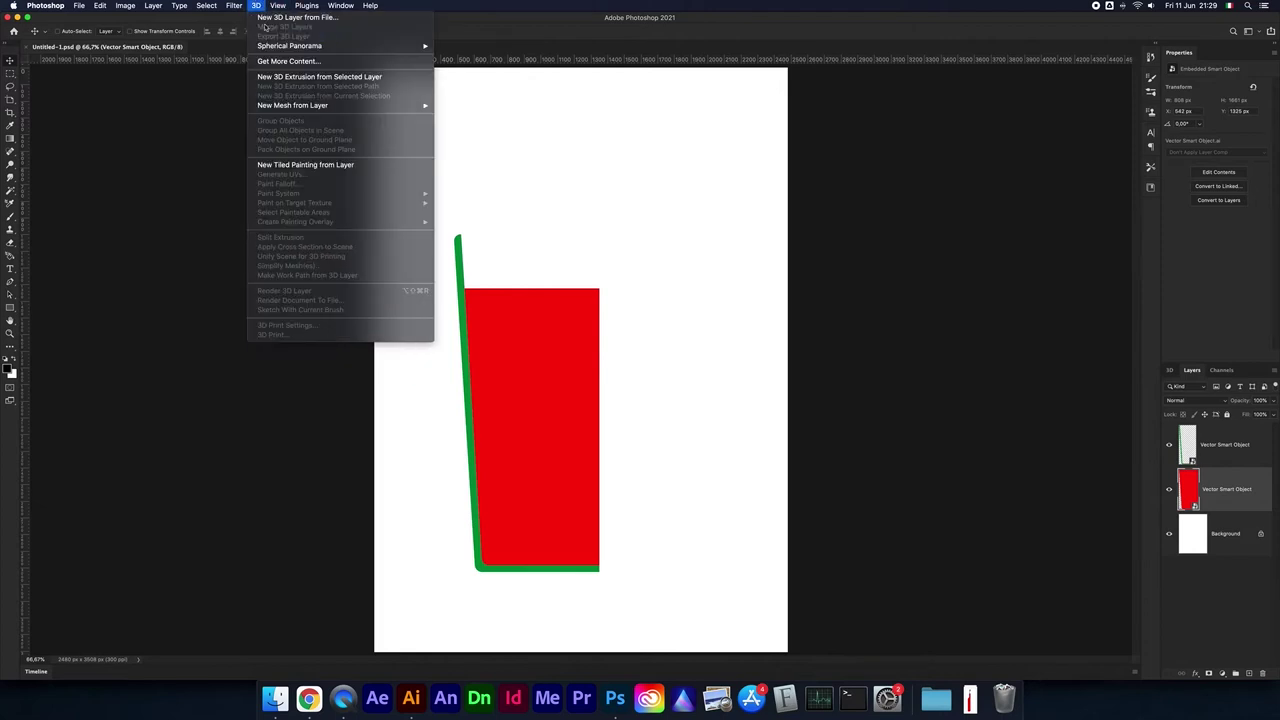
{"action": "left_click", "coordinate": [300, 77]}
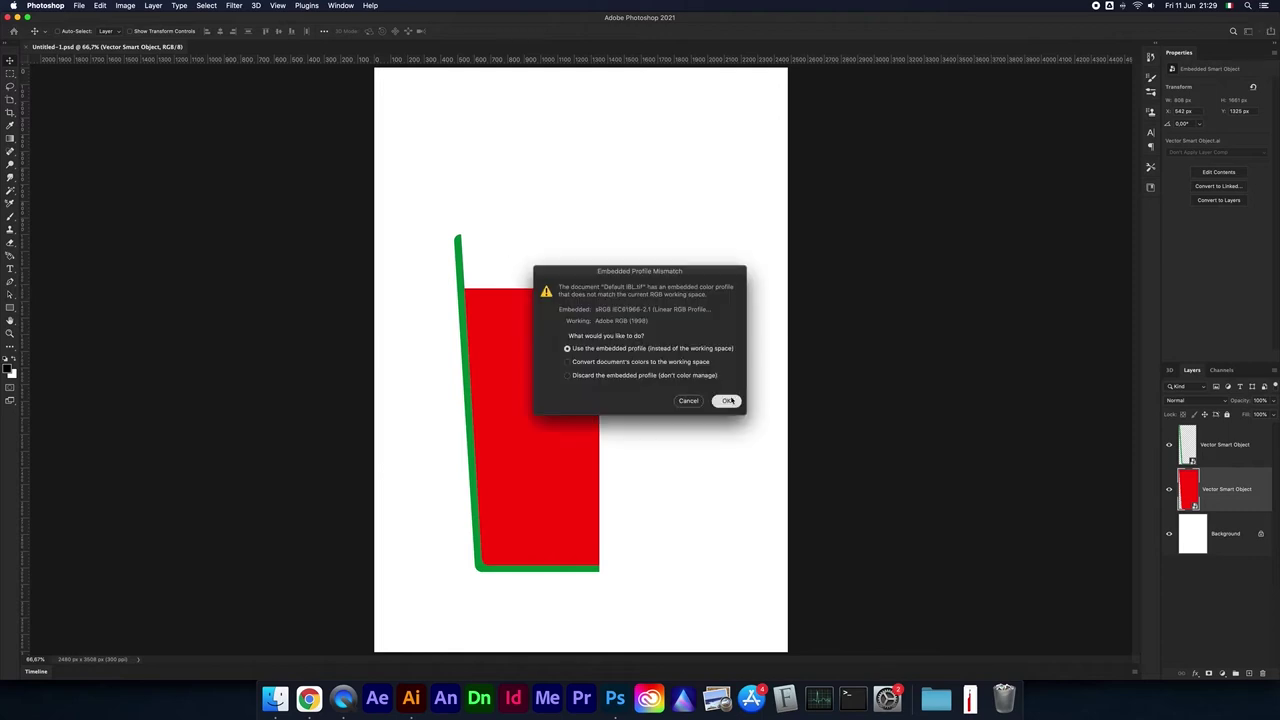
{"action": "key", "text": "Return"}
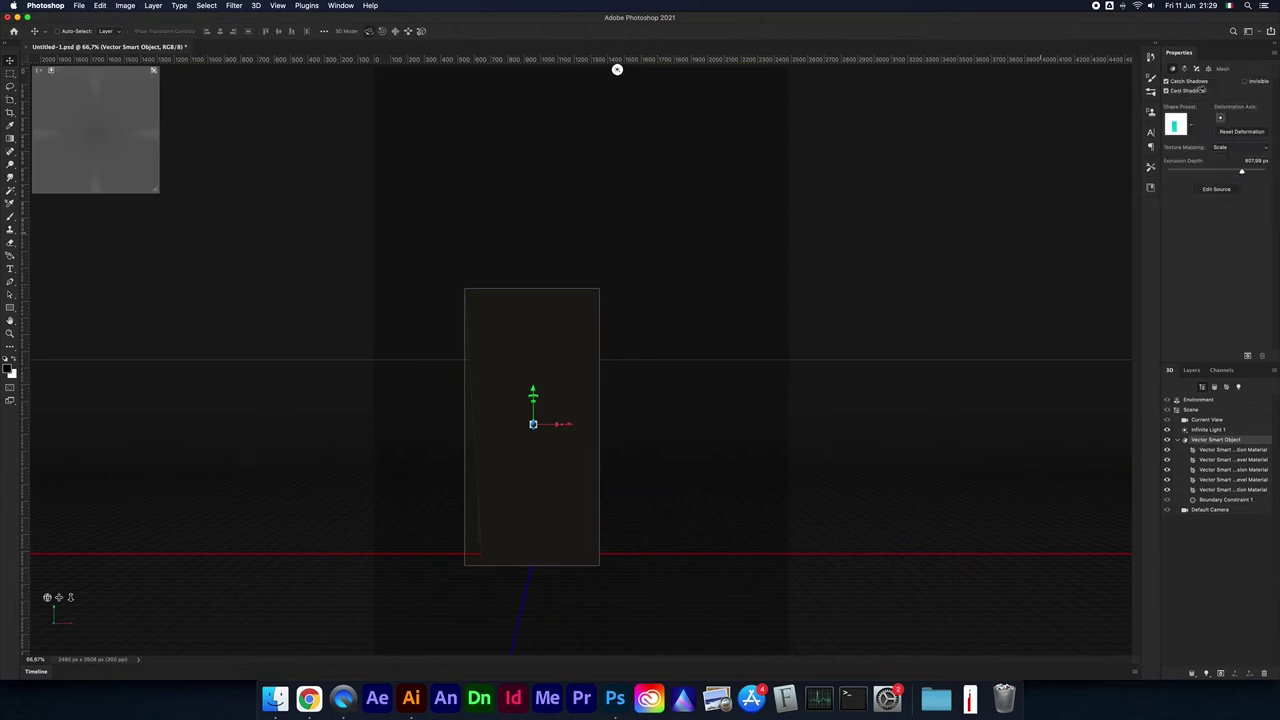
{"action": "left_click", "coordinate": [1191, 127]}
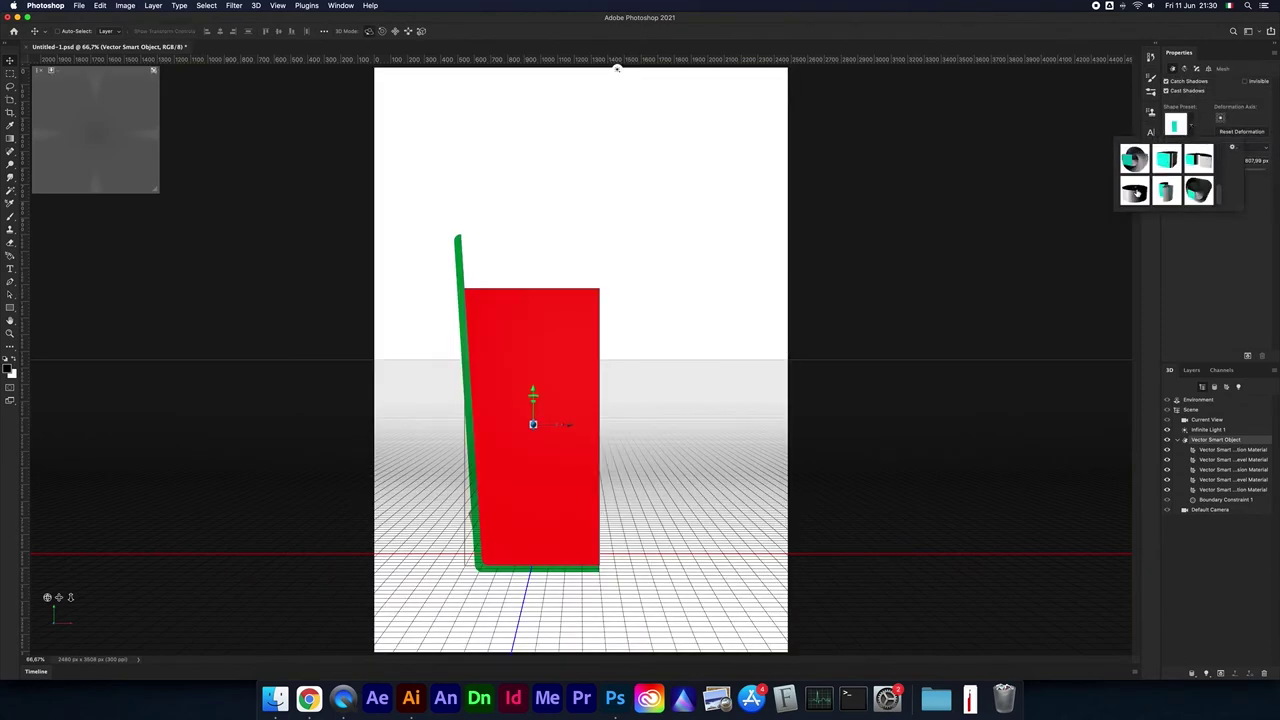
{"action": "left_click", "coordinate": [1133, 192]}
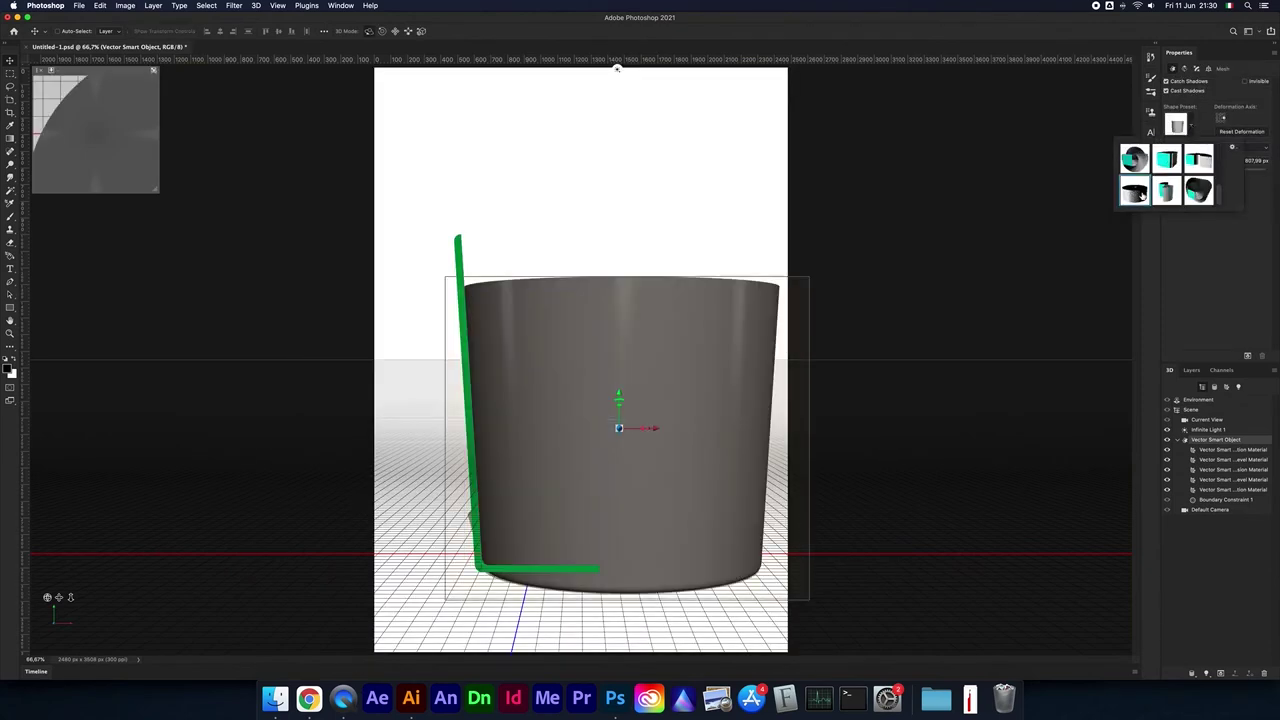
Step: Adjust the cylinder's Extrusion Depth so the cup fits inside the green glass wall
{"action": "left_click", "coordinate": [110, 143]}
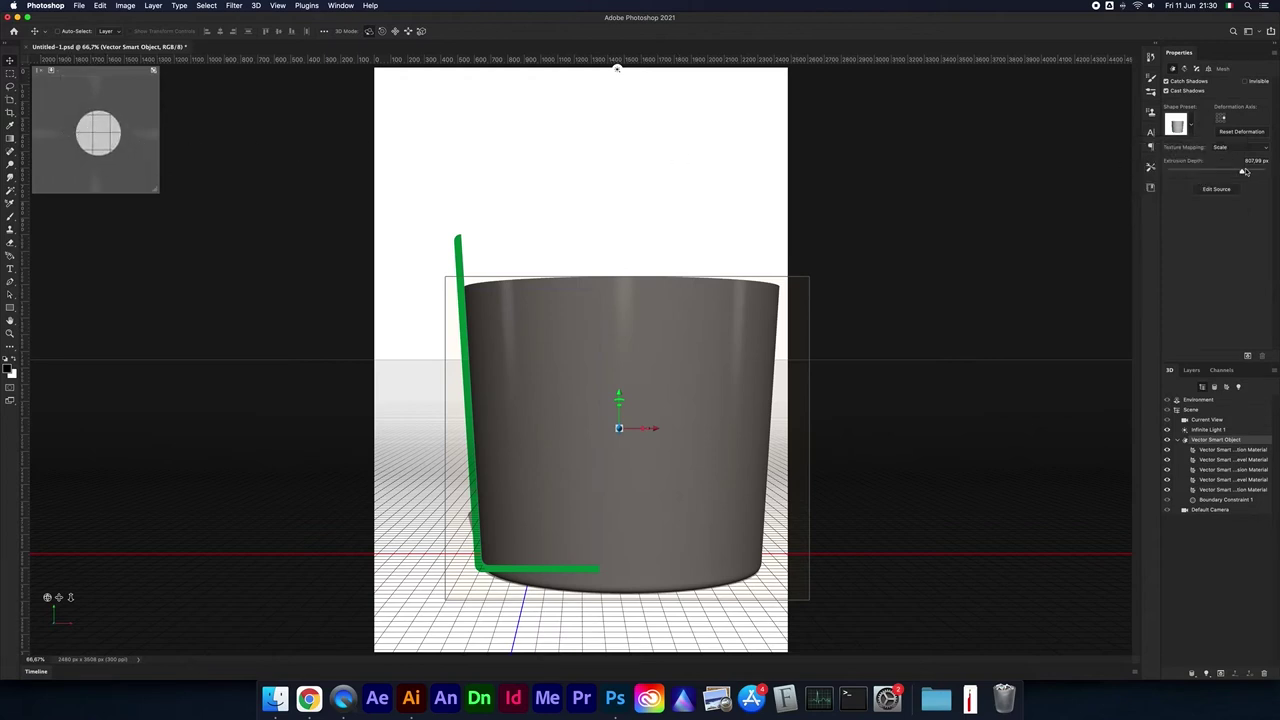
{"action": "left_click_drag", "start_coordinate": [1231, 172], "coordinate": [1165, 172]}
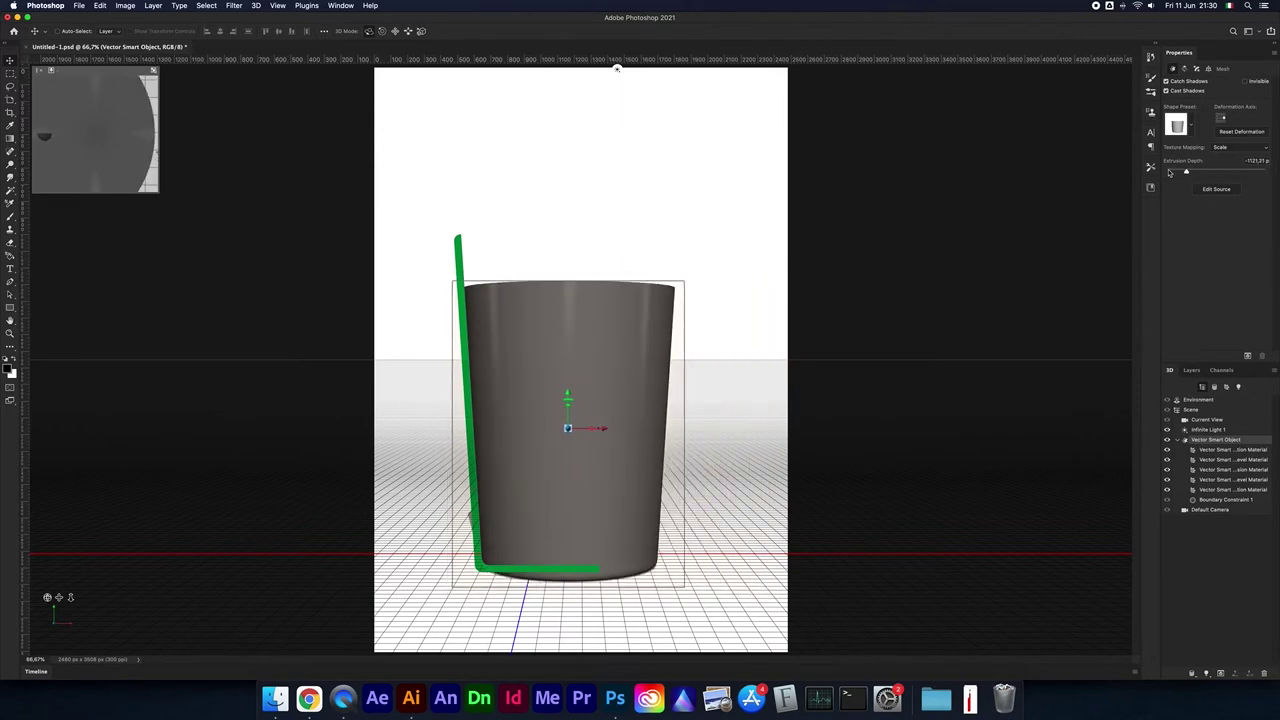
{"action": "left_click_drag", "start_coordinate": [1168, 172], "coordinate": [1175, 172]}
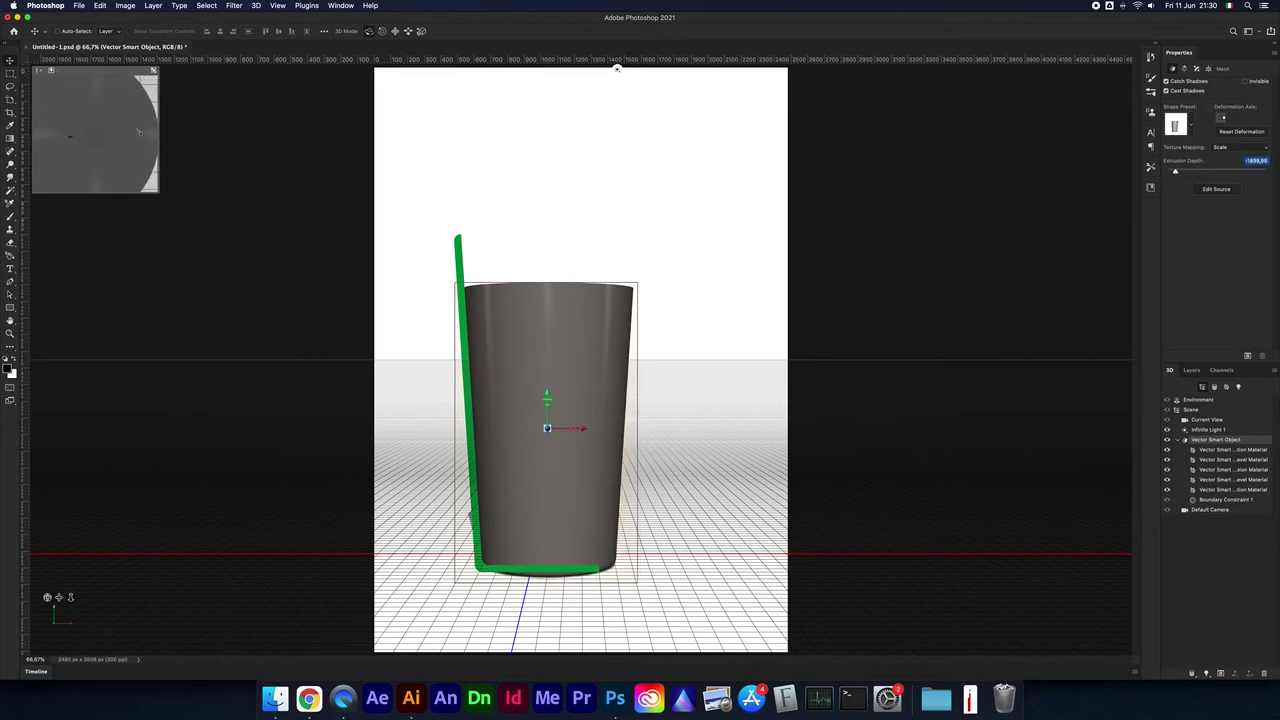
{"action": "left_click_drag", "start_coordinate": [156, 190], "coordinate": [353, 386]}
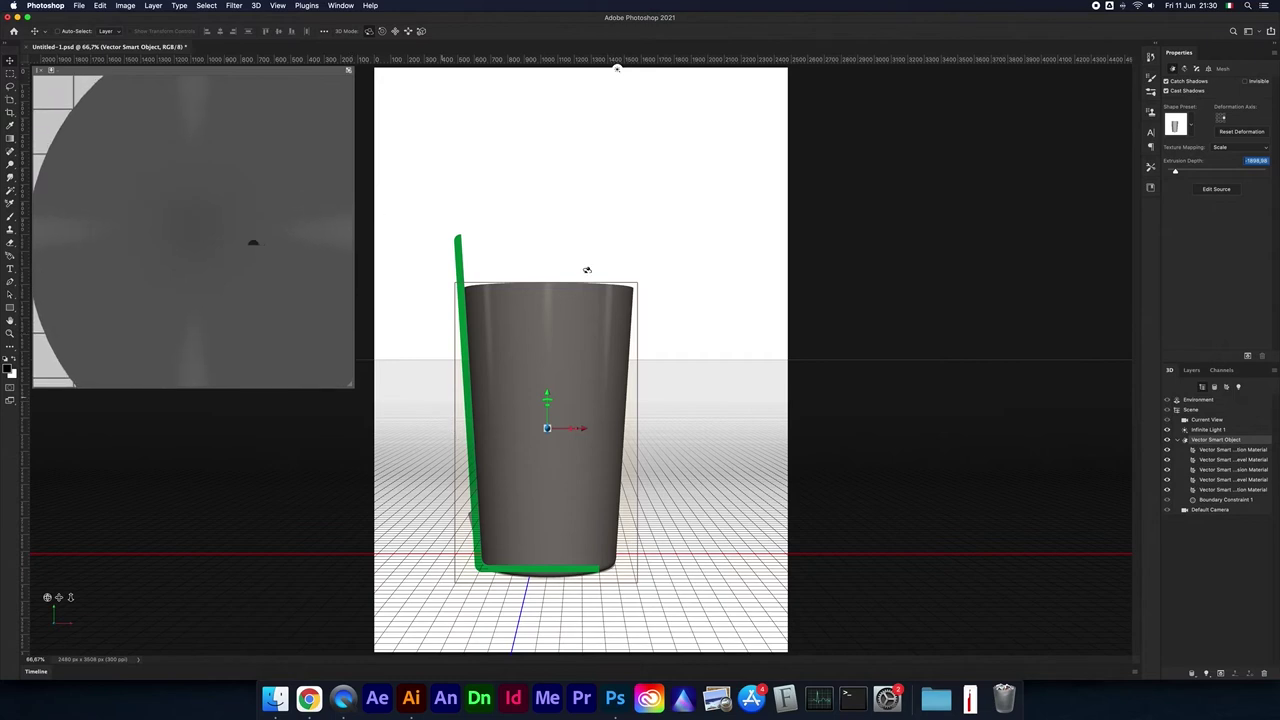
{"action": "mouse_move", "coordinate": [1184, 172]}
{"action": "left_mouse_down"}
{"action": "mouse_move", "coordinate": [1166, 172]}
{"action": "mouse_move", "coordinate": [1185, 172]}
{"action": "left_mouse_up"}
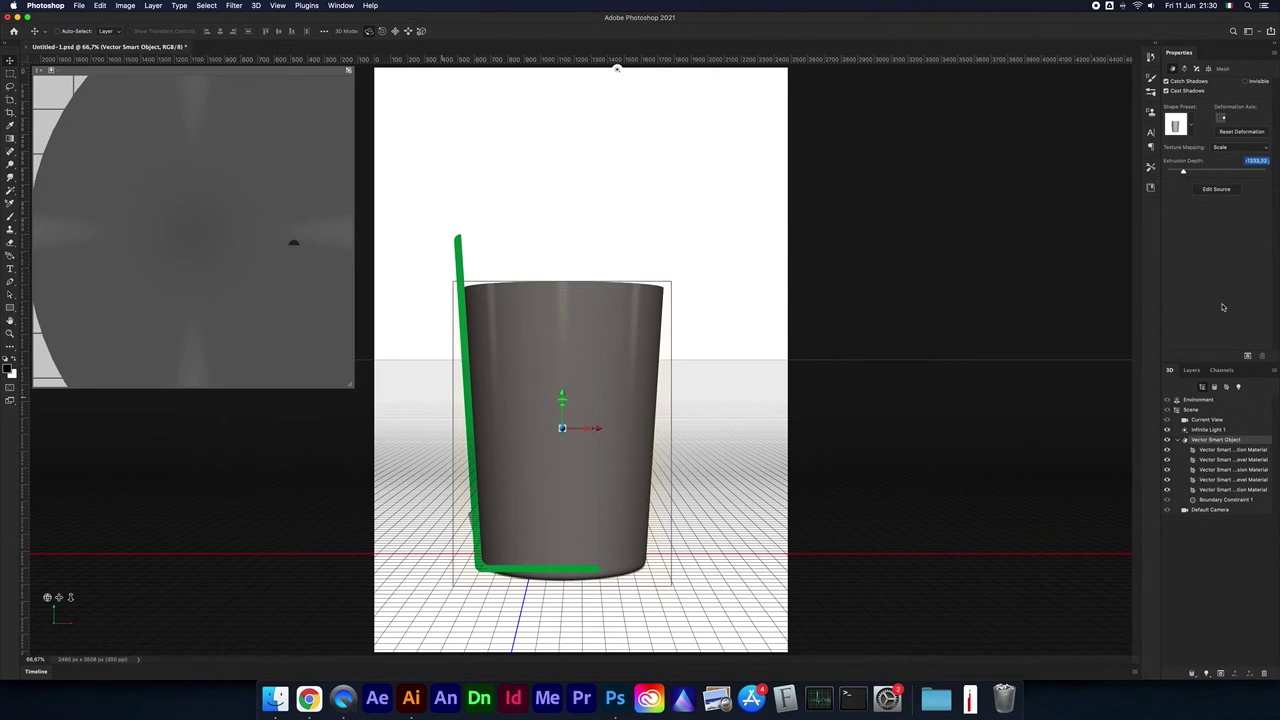
Step: Select the green outline layer and show the 3D panel's creation options
{"action": "left_click", "coordinate": [1193, 370]}
{"action": "left_click", "coordinate": [1210, 450]}
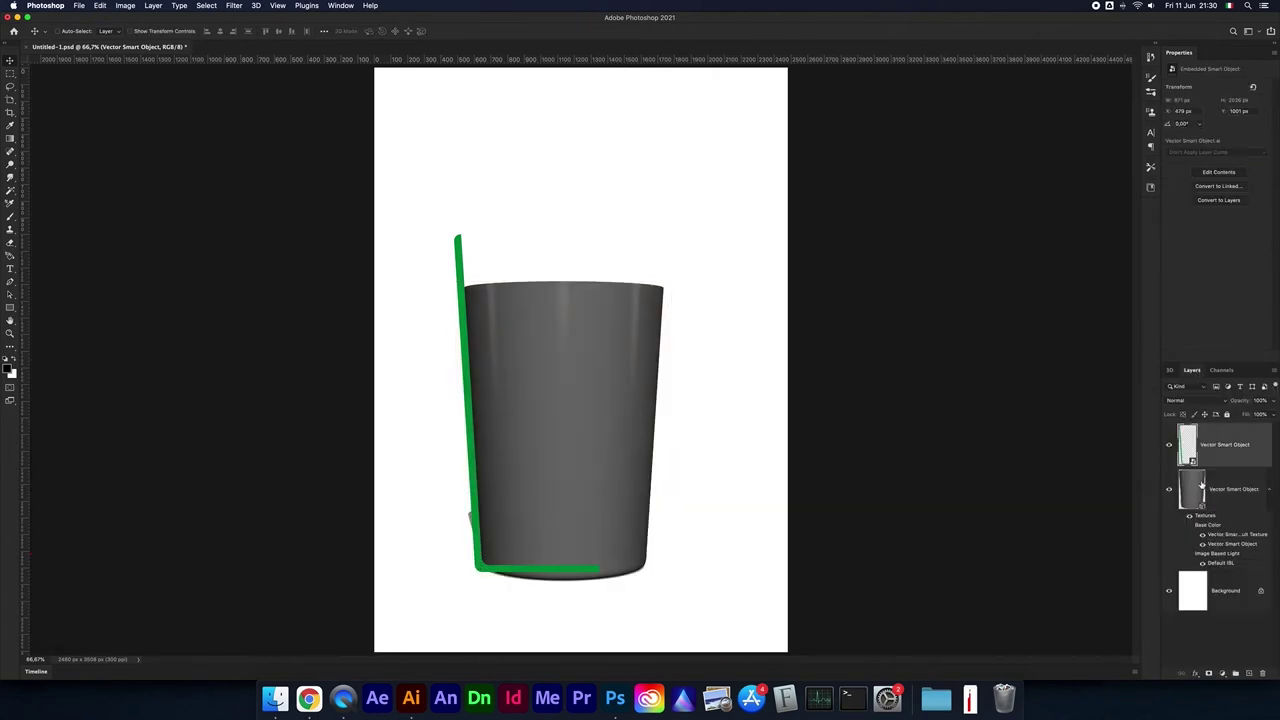
{"action": "left_click", "coordinate": [1170, 371]}
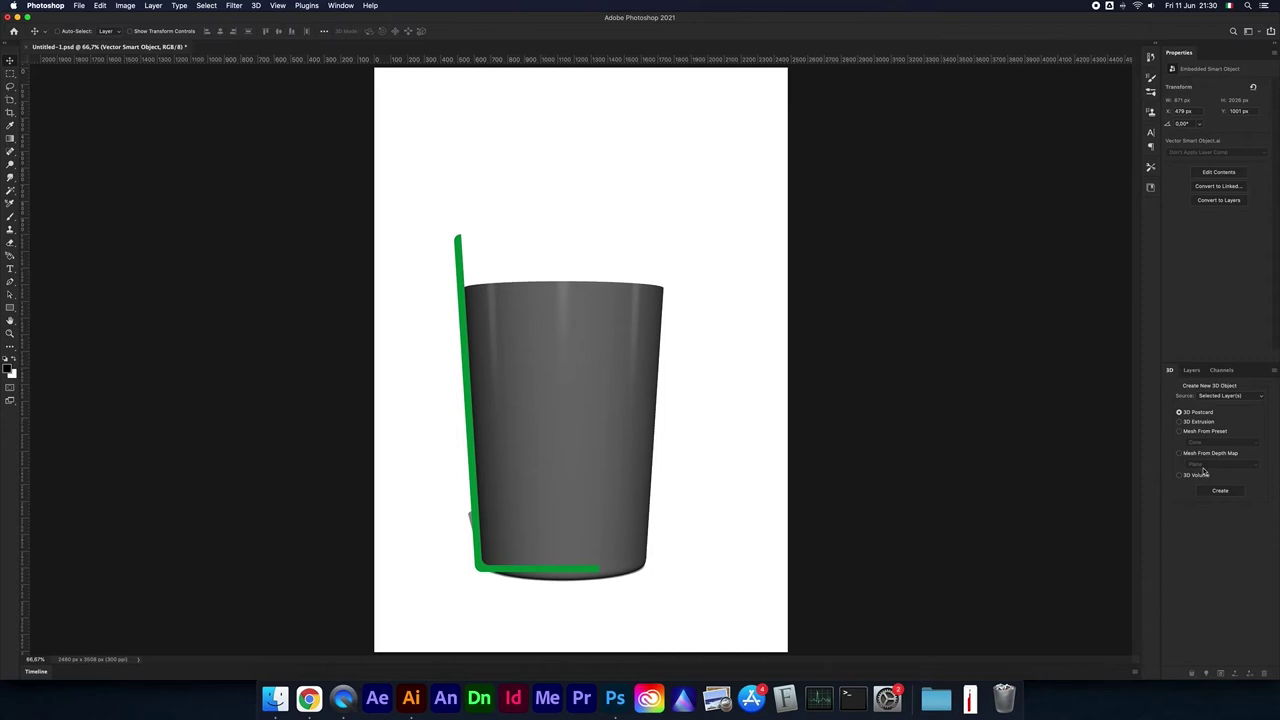
Step: Extrude the green outline into 3D, apply the cup preset, and set Extrusion Depth to 333.32
{"action": "left_click", "coordinate": [1219, 491]}
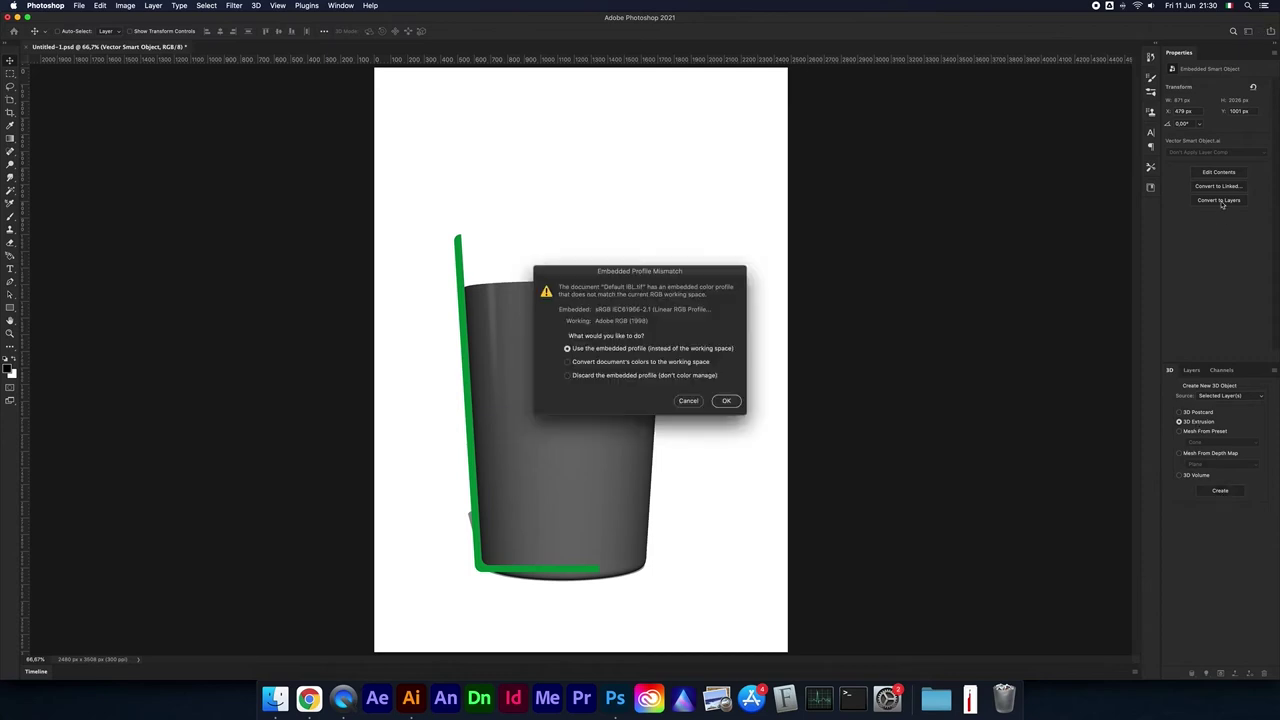
{"action": "key", "text": "Return"}
{"action": "left_click", "coordinate": [1191, 127]}
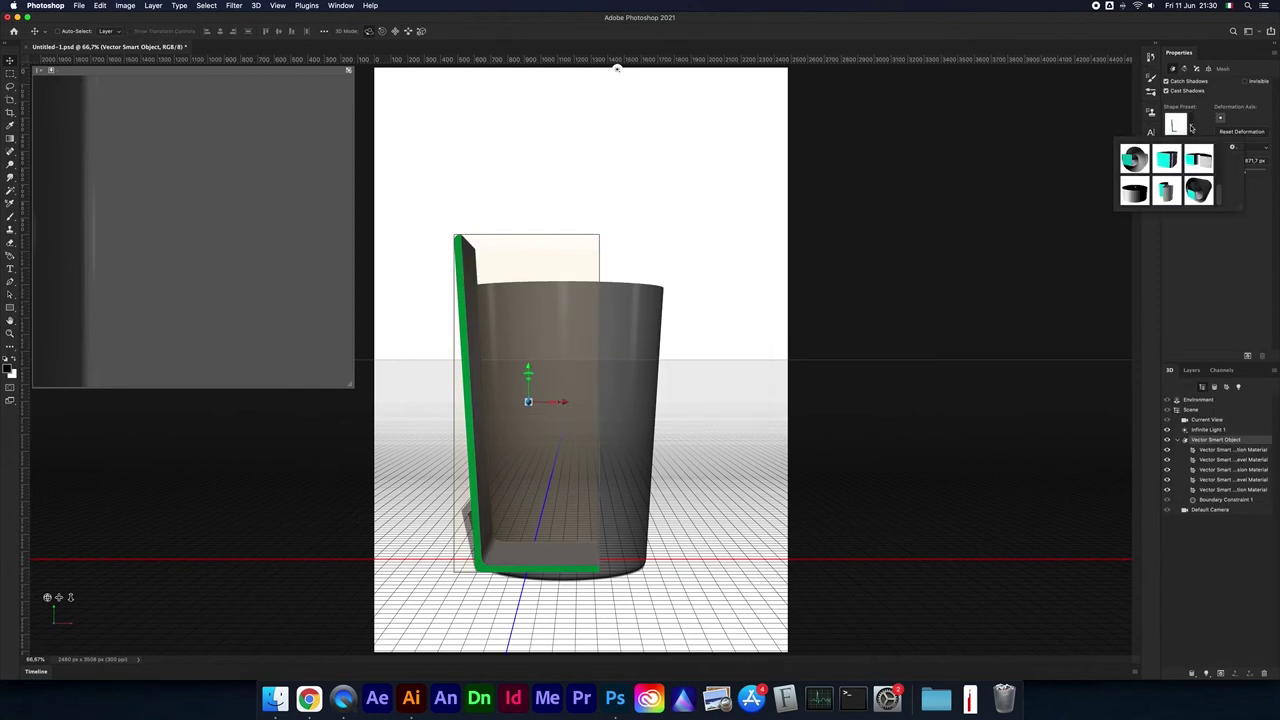
{"action": "left_click", "coordinate": [1252, 165]}
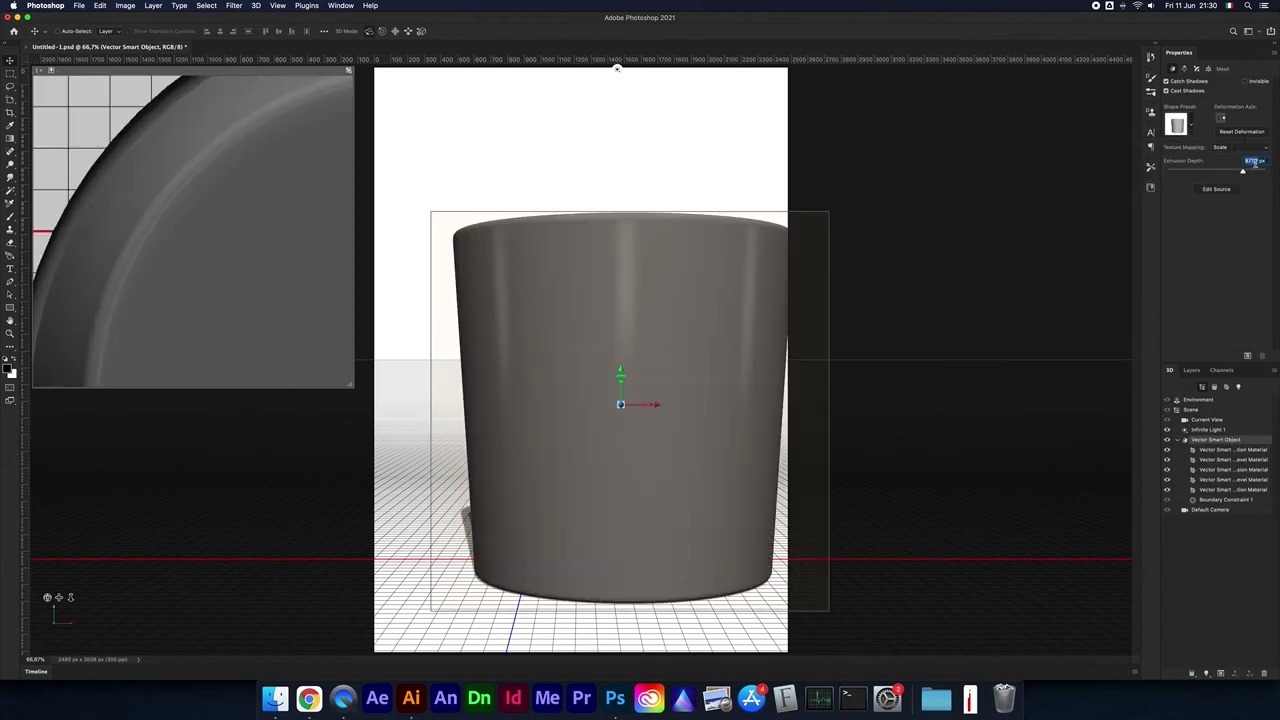
{"action": "type", "text": "333.32"}
{"action": "key", "text": "Return"}
{"action": "left_click", "coordinate": [226, 219]}
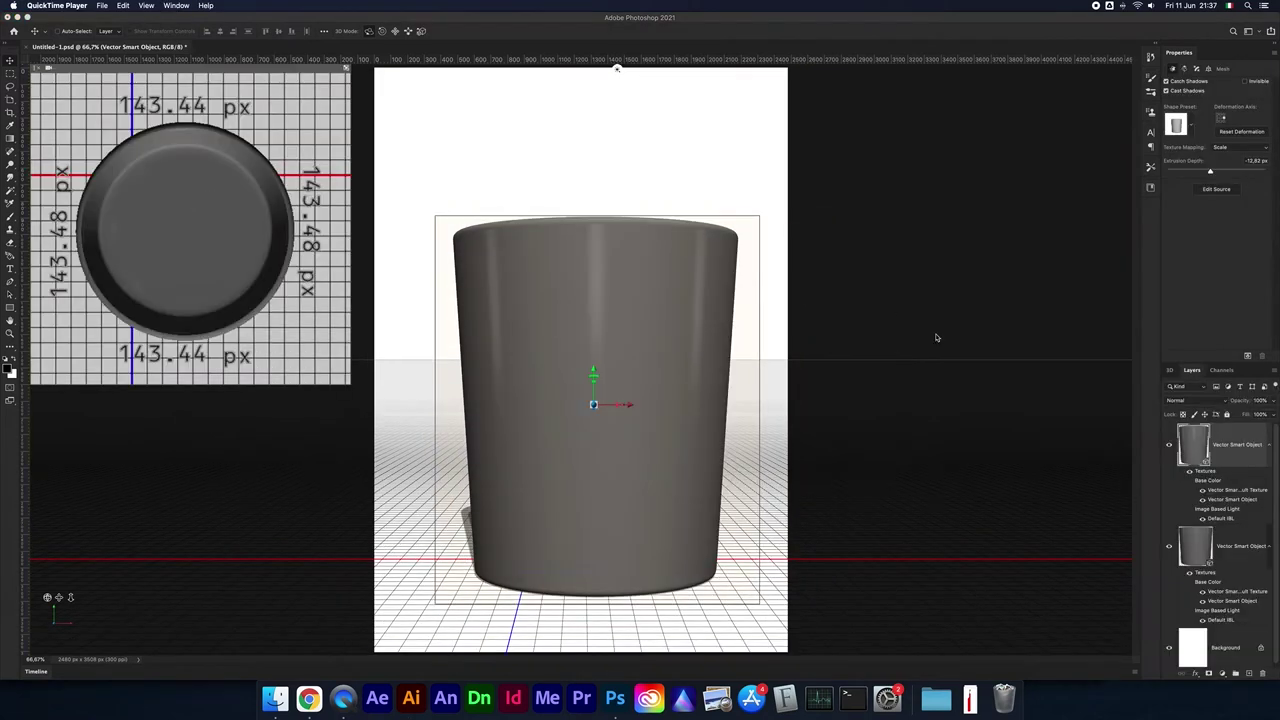
Step: Select the second 3D layer, open Export 3D Layer, and review the 3D file-format list
{"action": "left_click", "coordinate": [1189, 537]}
{"action": "left_click", "coordinate": [1189, 537]}
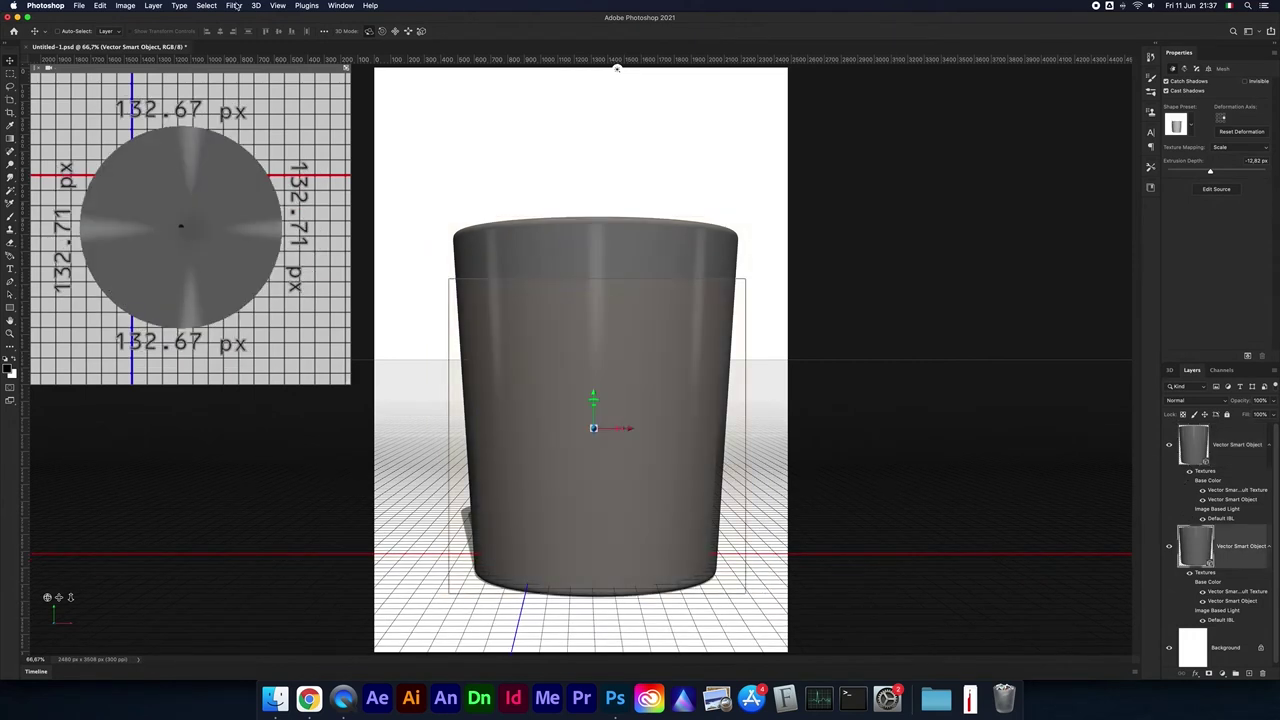
{"action": "left_click", "coordinate": [256, 5]}
{"action": "left_click", "coordinate": [266, 38]}
{"action": "left_click", "coordinate": [617, 284]}
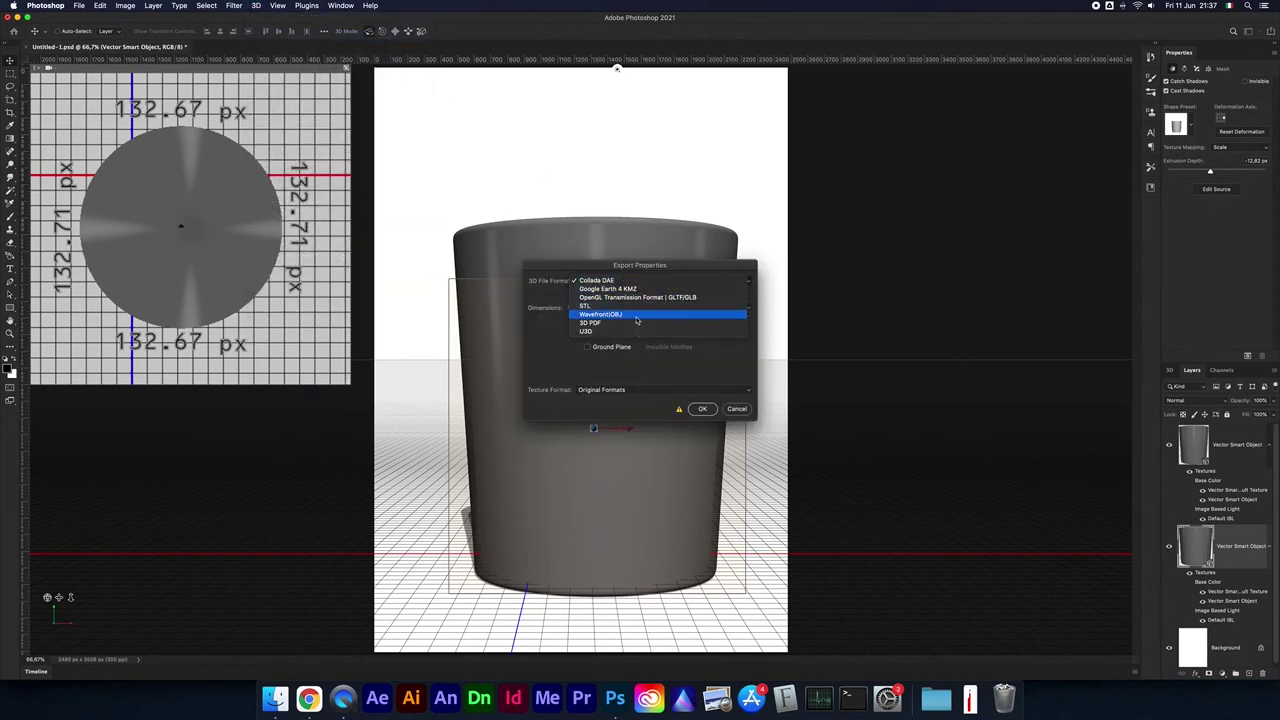
{"action": "key", "text": "Escape"}
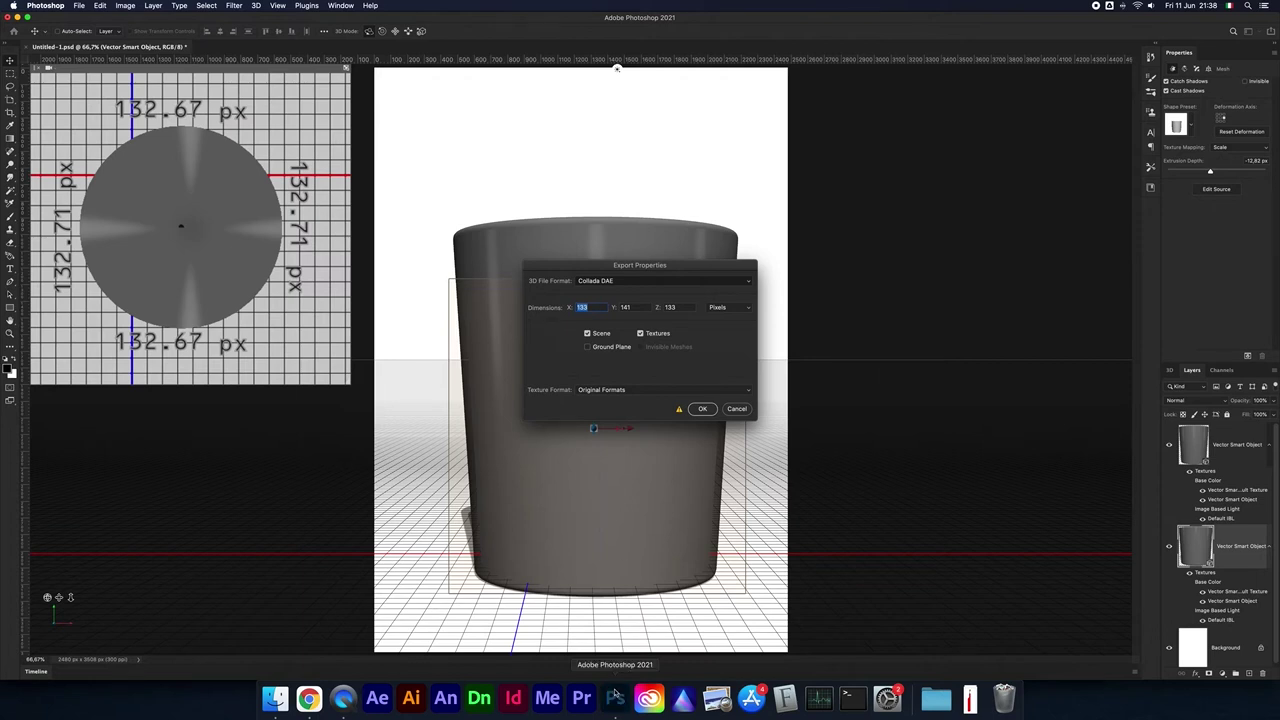
{"action": "right_click", "coordinate": [615, 697]}
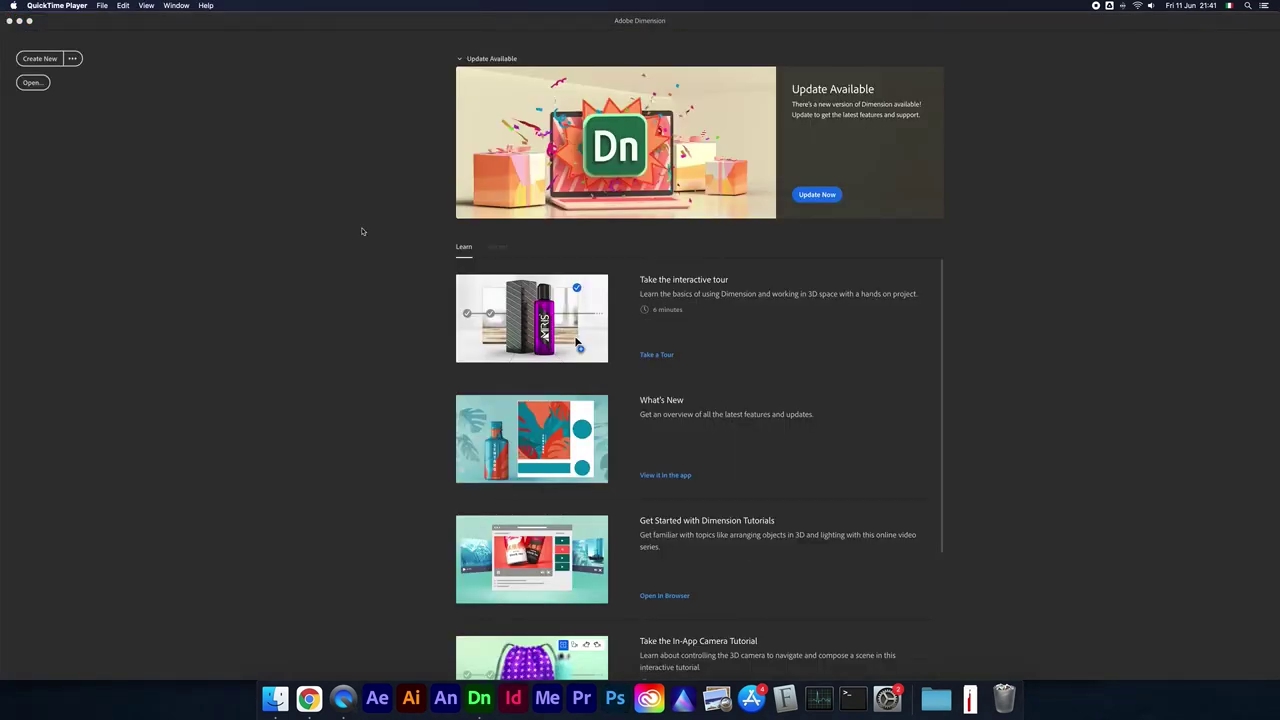
Step: Start a new Dimension document and import the 2.obj model into it
{"action": "left_click", "coordinate": [170, 65]}
{"action": "left_click", "coordinate": [40, 58]}
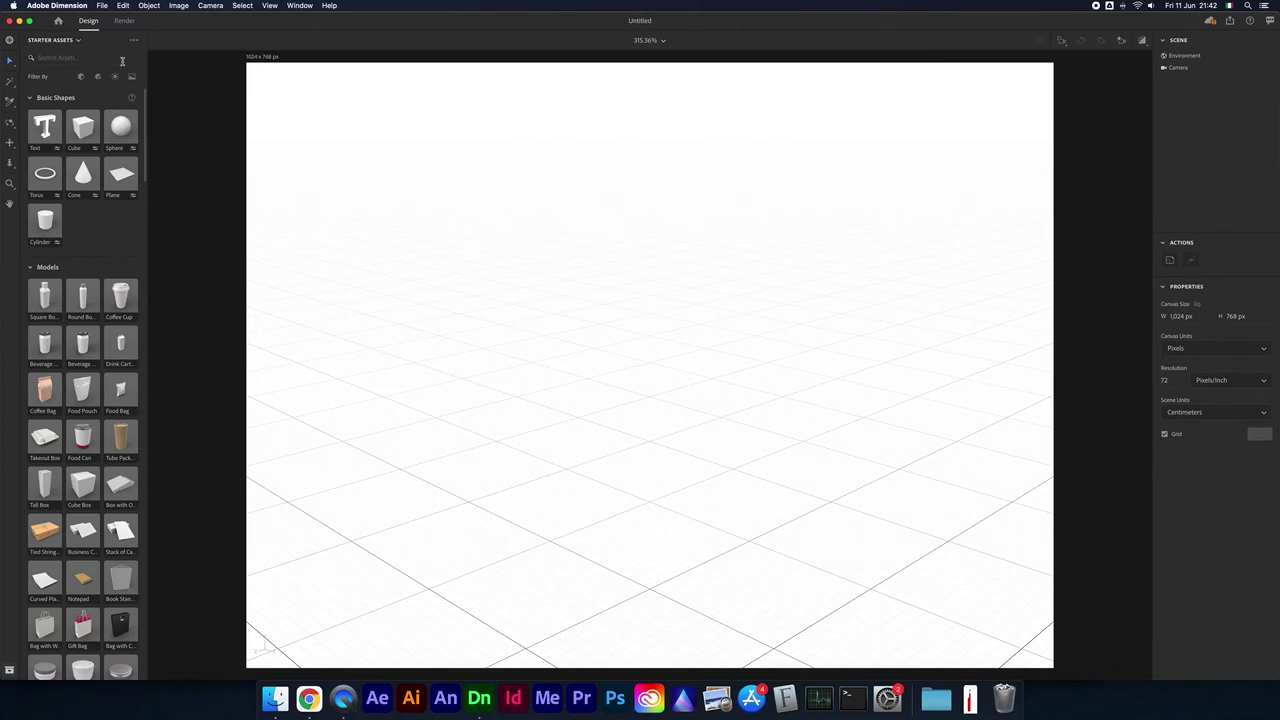
{"action": "left_click", "coordinate": [102, 5]}
{"action": "mouse_move", "coordinate": [113, 121]}
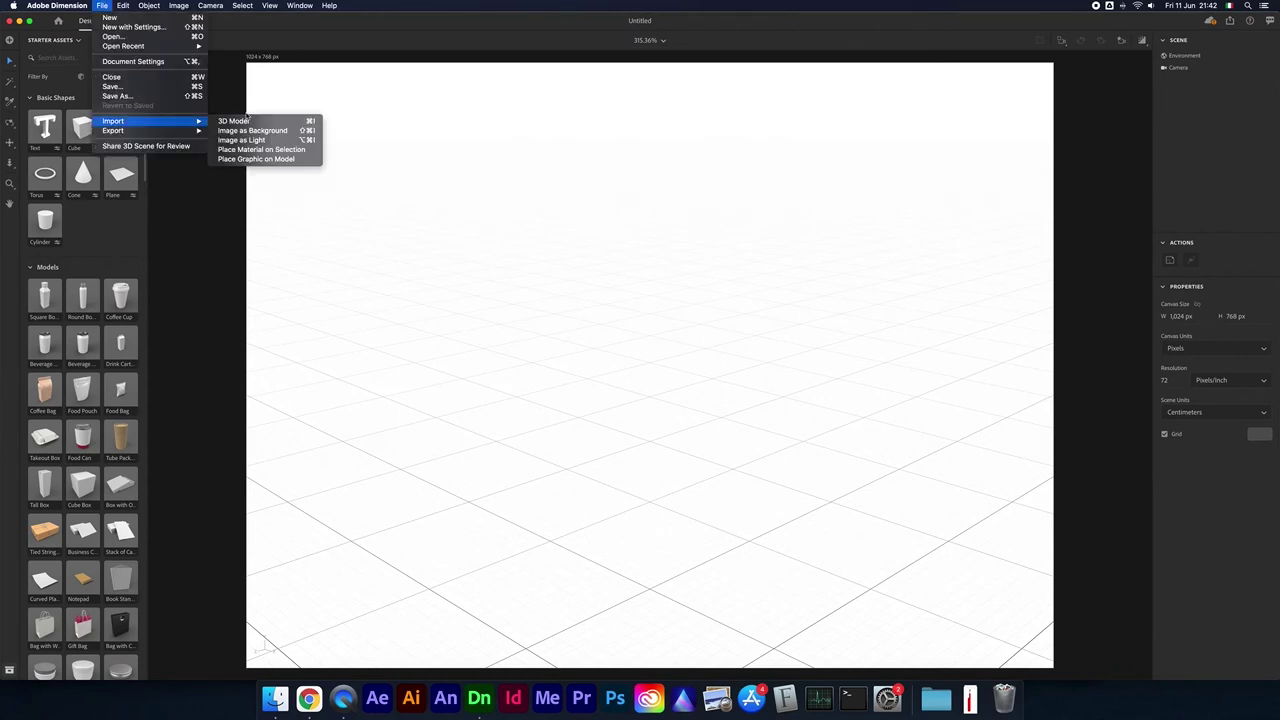
{"action": "left_click", "coordinate": [252, 120]}
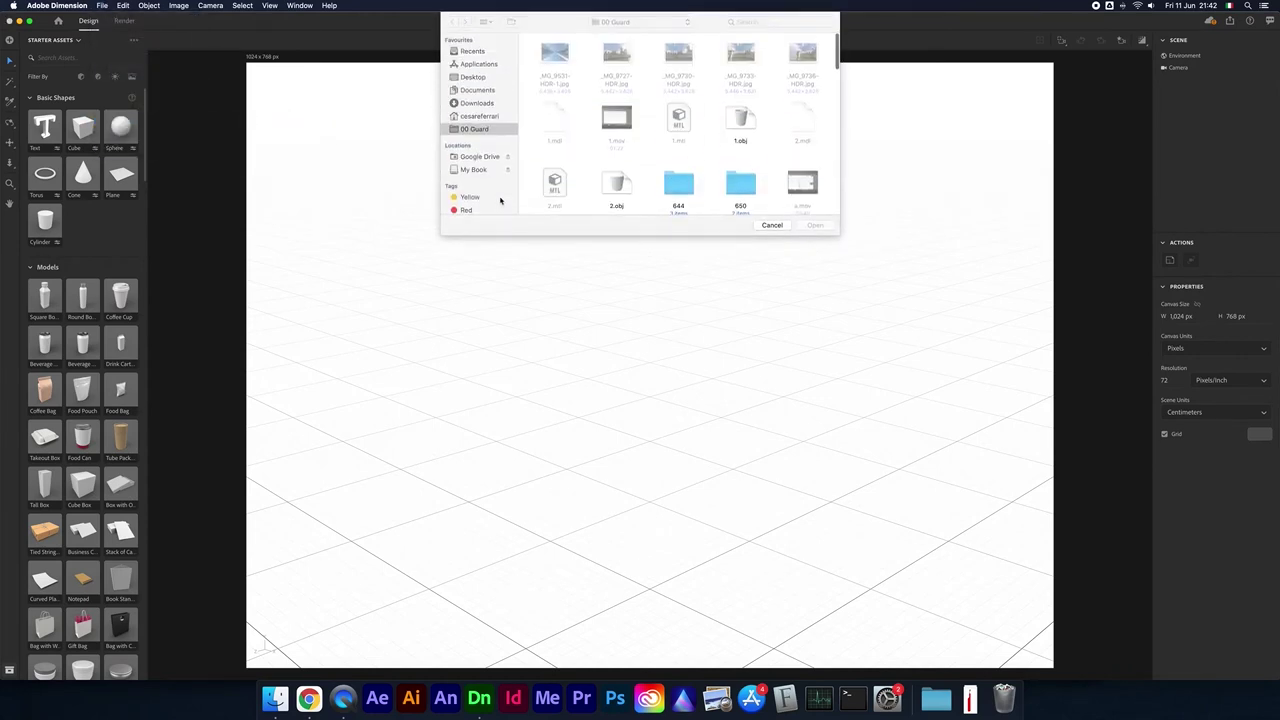
{"action": "left_click", "coordinate": [603, 188]}
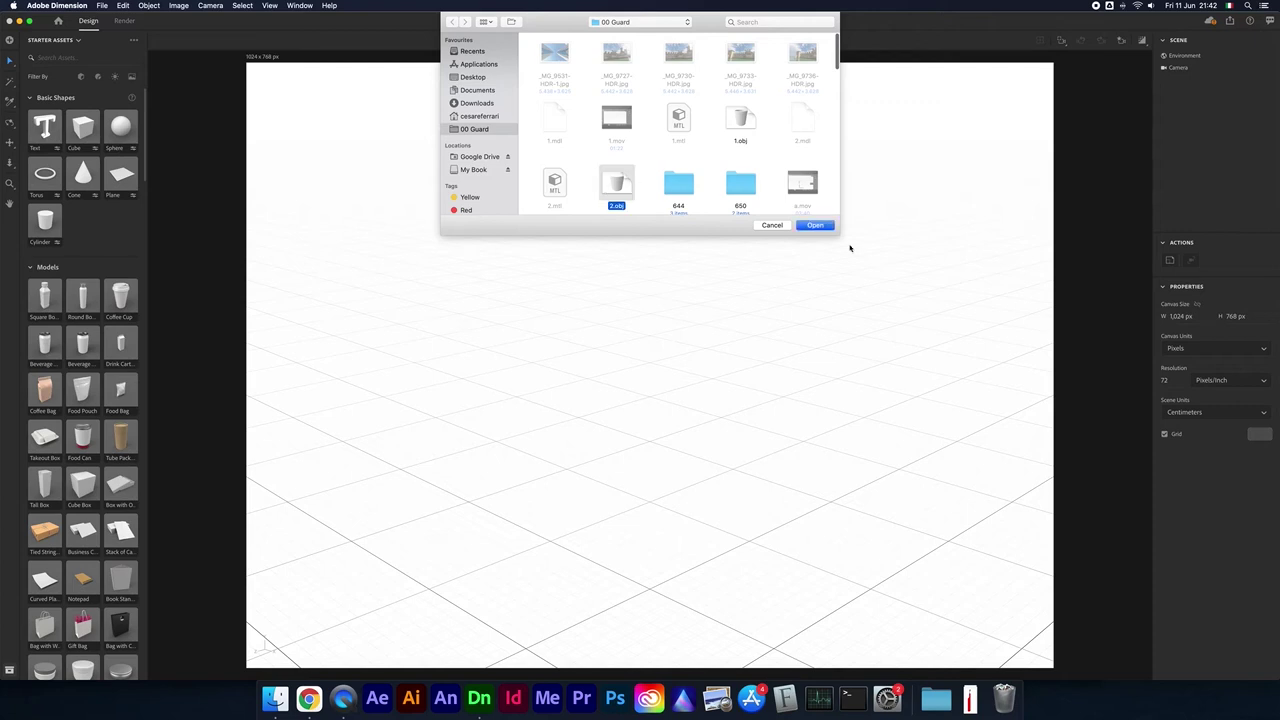
{"action": "left_click", "coordinate": [818, 226]}
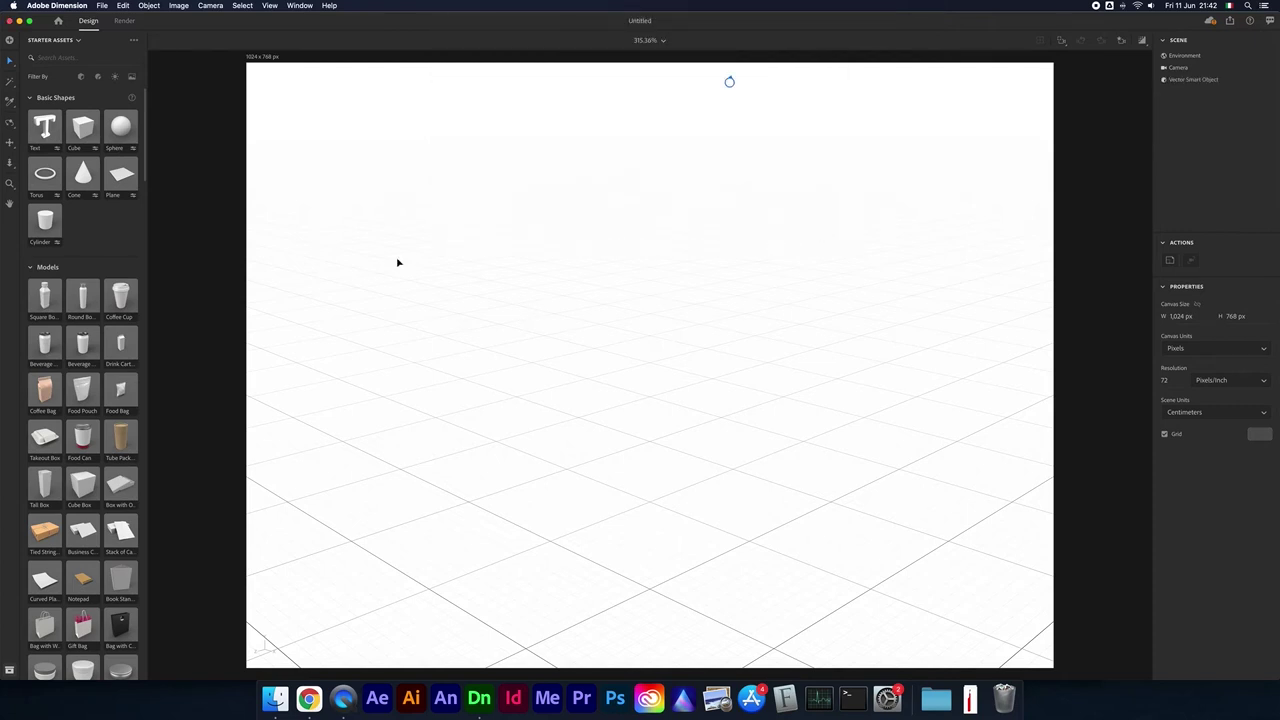
Step: Import 1.obj as a second 3D model in the scene
{"action": "left_click", "coordinate": [105, 5]}
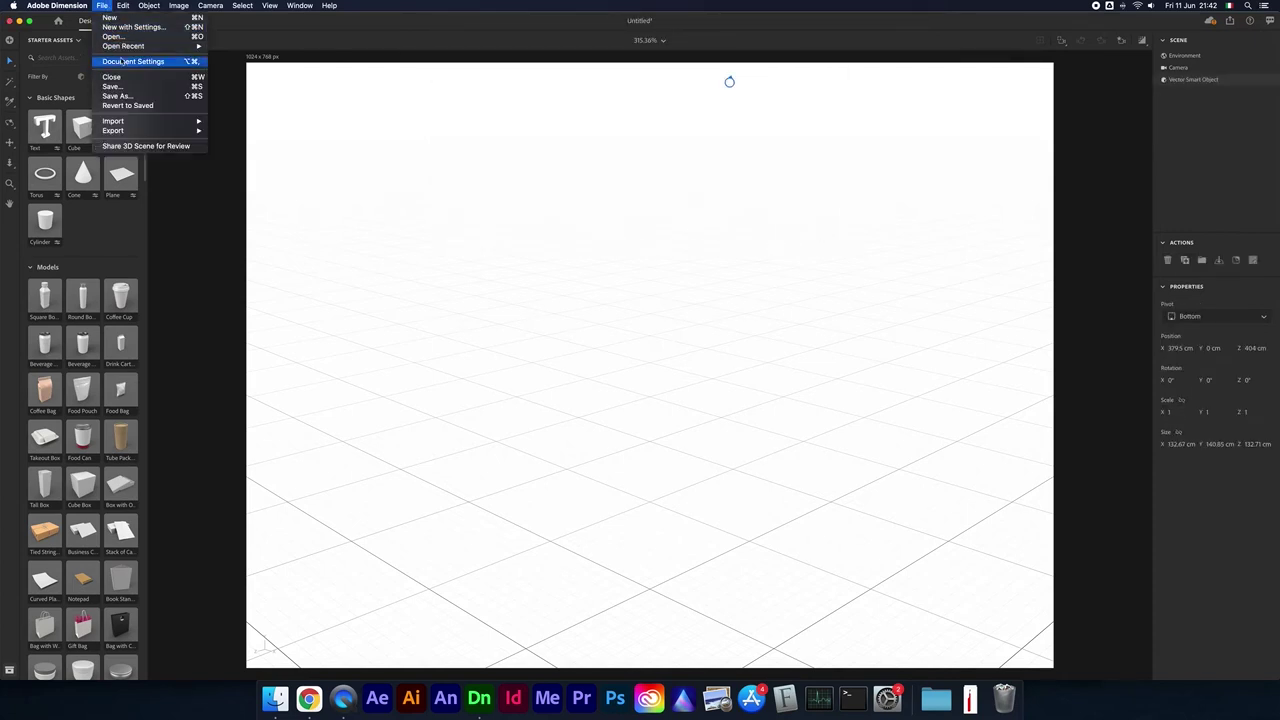
{"action": "mouse_move", "coordinate": [113, 121]}
{"action": "left_click", "coordinate": [240, 121]}
{"action": "left_click", "coordinate": [740, 118]}
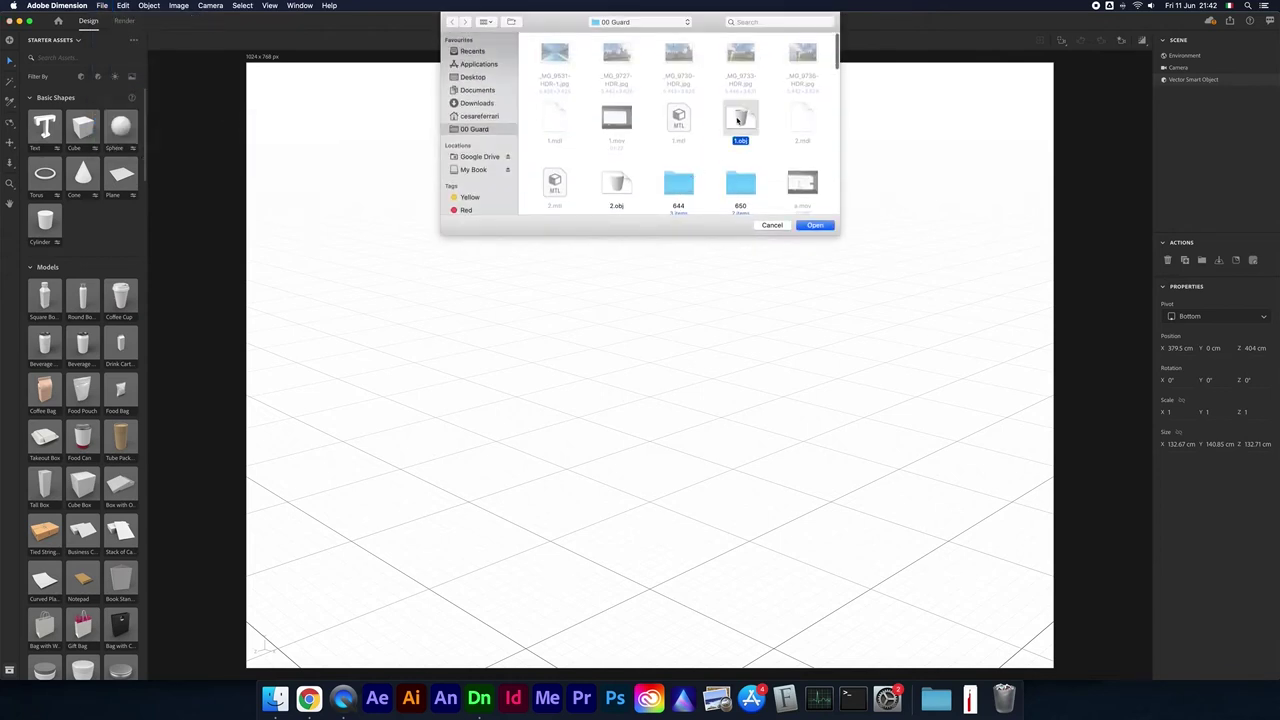
{"action": "key", "text": "Return"}
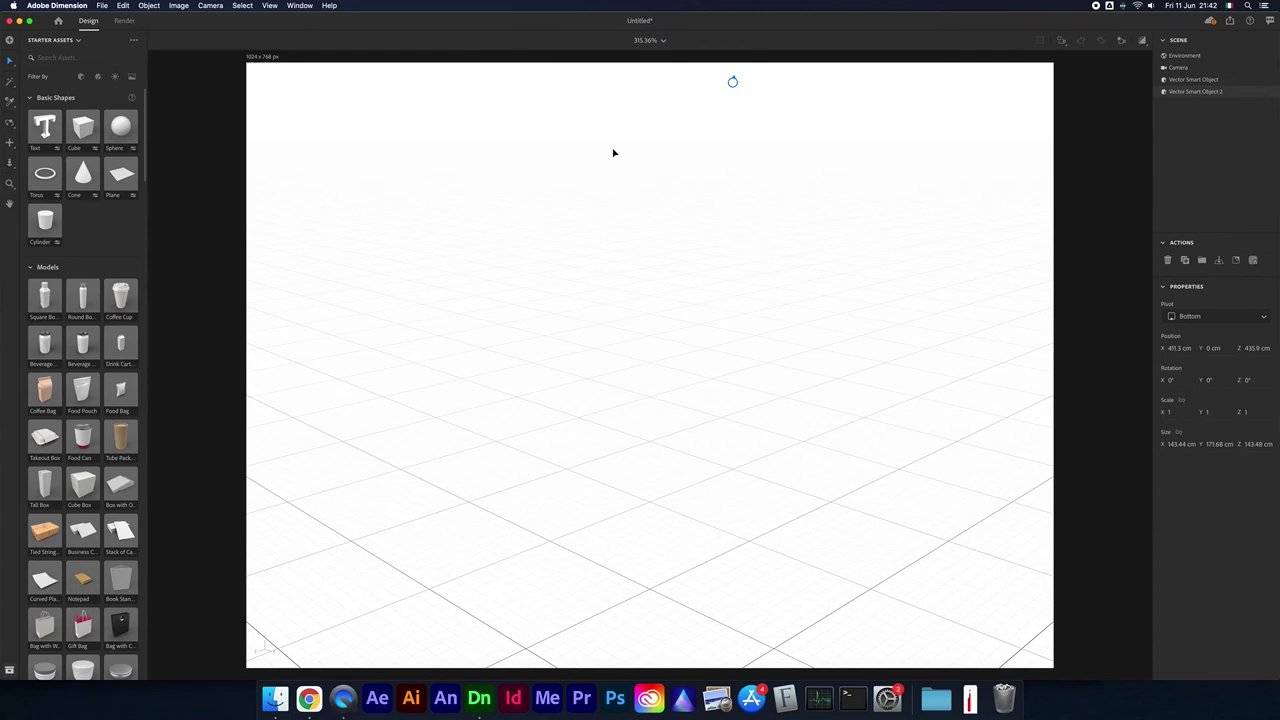
Step: Rename the second imported object 'glass' and the first 'liquid'
{"action": "mouse_move", "coordinate": [1196, 92]}
{"action": "double_click", "coordinate": [1181, 92]}
{"action": "type", "text": "glass"}
{"action": "key", "text": "Return"}
{"action": "double_click", "coordinate": [1187, 82]}
{"action": "type", "text": "liqui"}
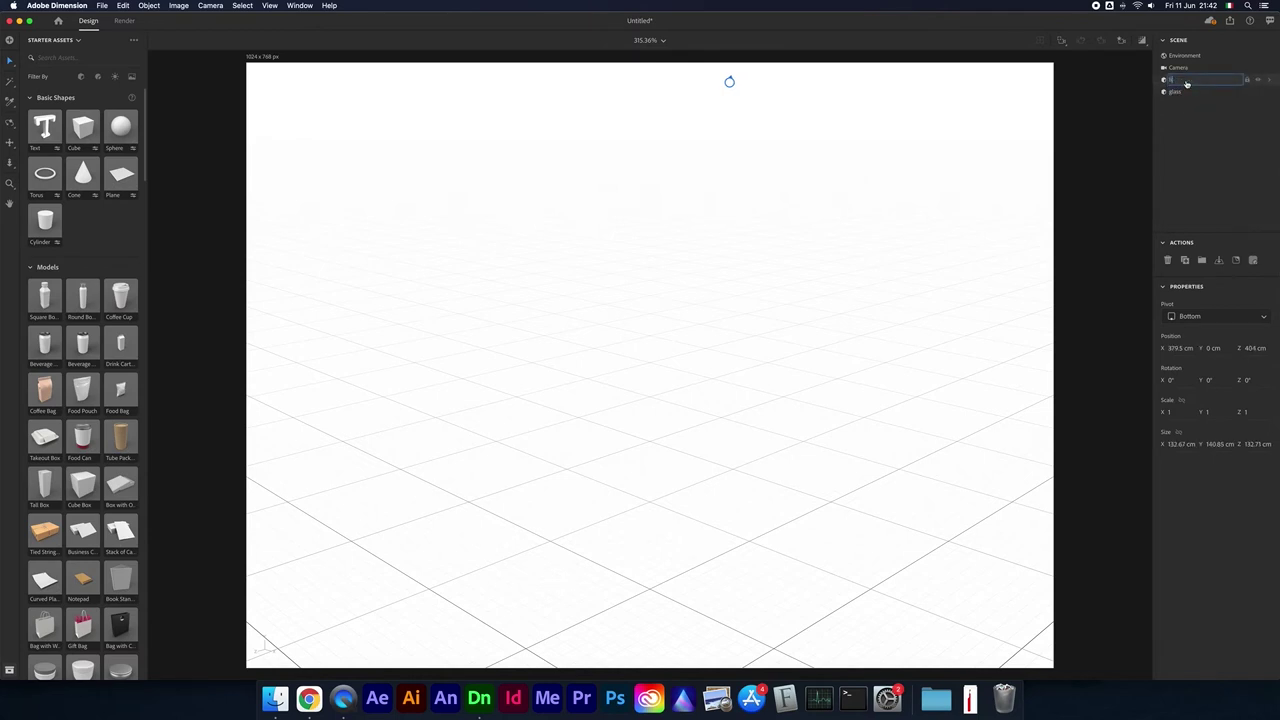
{"action": "type", "text": "d"}
{"action": "key", "text": "Return"}
Step: Zoom the viewport in, then back out to frame the cup
{"action": "scroll", "coordinate": [698, 261], "scroll_direction": "up", "scroll_amount": 2}
{"action": "scroll", "coordinate": [700, 260], "scroll_direction": "up", "scroll_amount": 2}
{"action": "scroll", "coordinate": [702, 261], "scroll_direction": "up", "scroll_amount": 2}
{"action": "scroll", "coordinate": [703, 261], "scroll_direction": "up", "scroll_amount": 2}
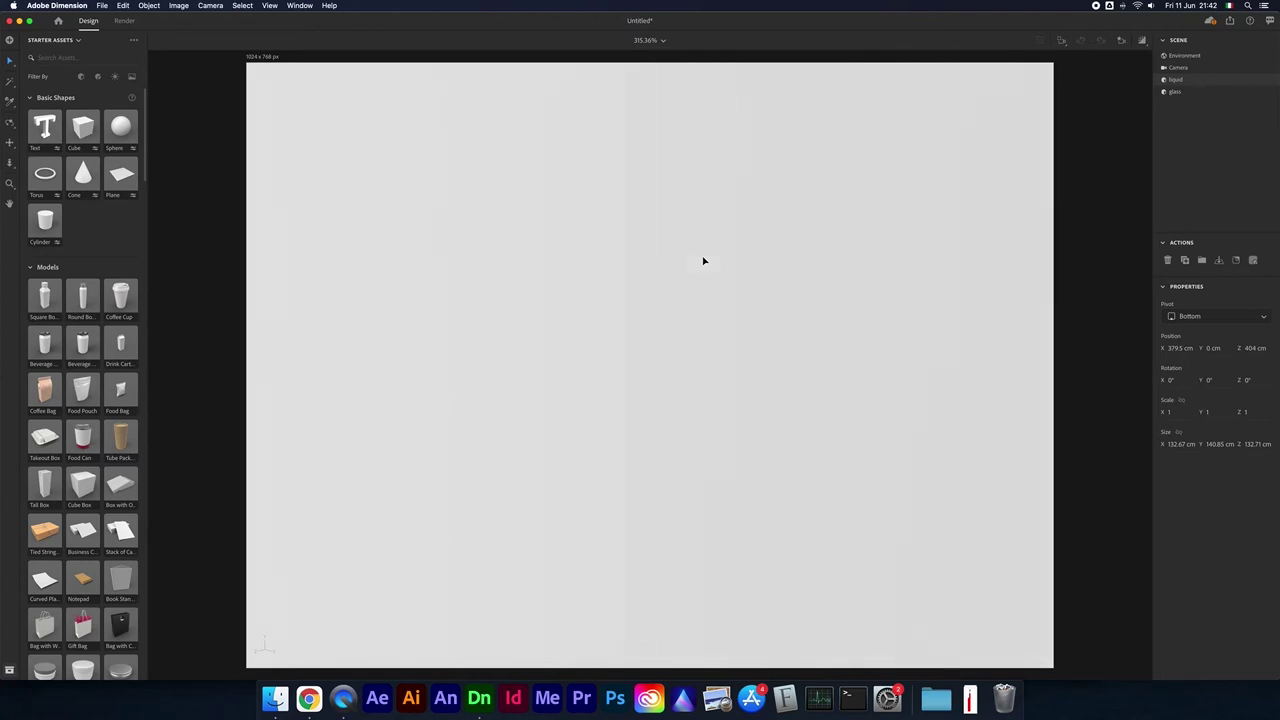
{"action": "scroll", "coordinate": [703, 261], "scroll_direction": "down", "scroll_amount": 1}
{"action": "scroll", "coordinate": [704, 263], "scroll_direction": "down", "scroll_amount": 2}
{"action": "scroll", "coordinate": [706, 268], "scroll_direction": "down", "scroll_amount": 2}
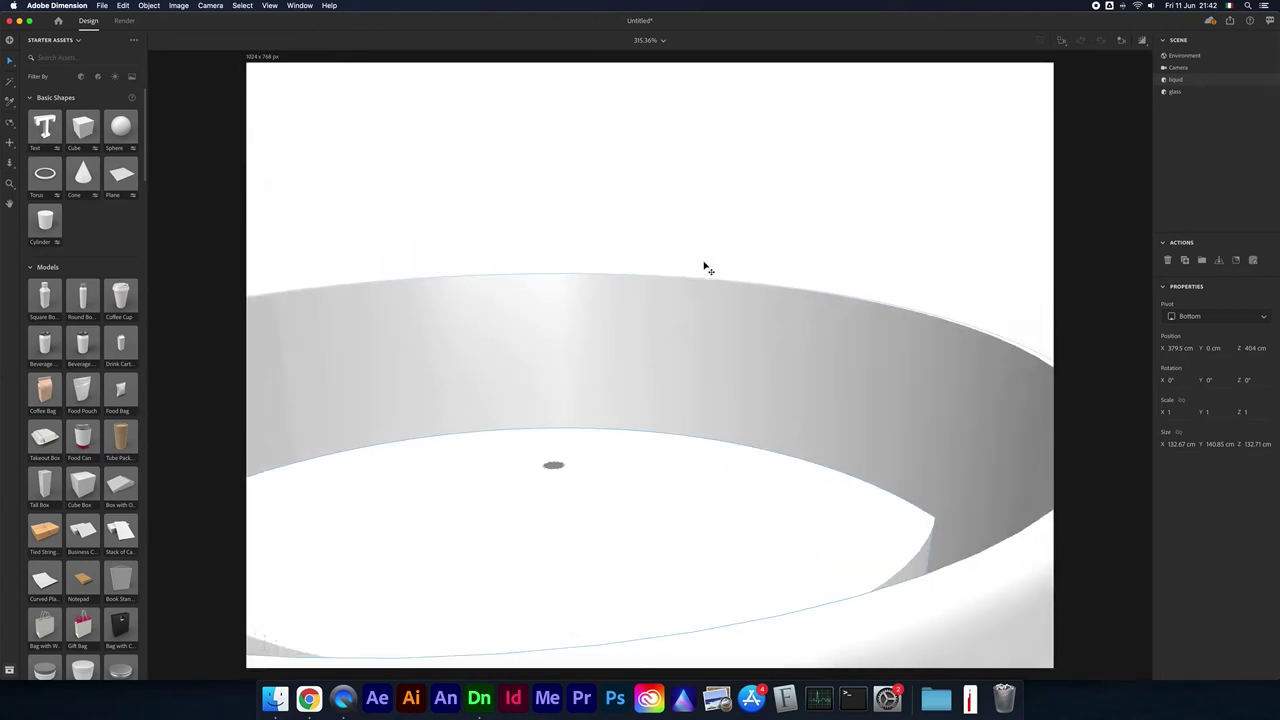
{"action": "scroll", "coordinate": [704, 268], "scroll_direction": "down", "scroll_amount": 2}
{"action": "scroll", "coordinate": [704, 268], "scroll_direction": "down", "scroll_amount": 2}
{"action": "scroll", "coordinate": [704, 268], "scroll_direction": "down", "scroll_amount": 1}
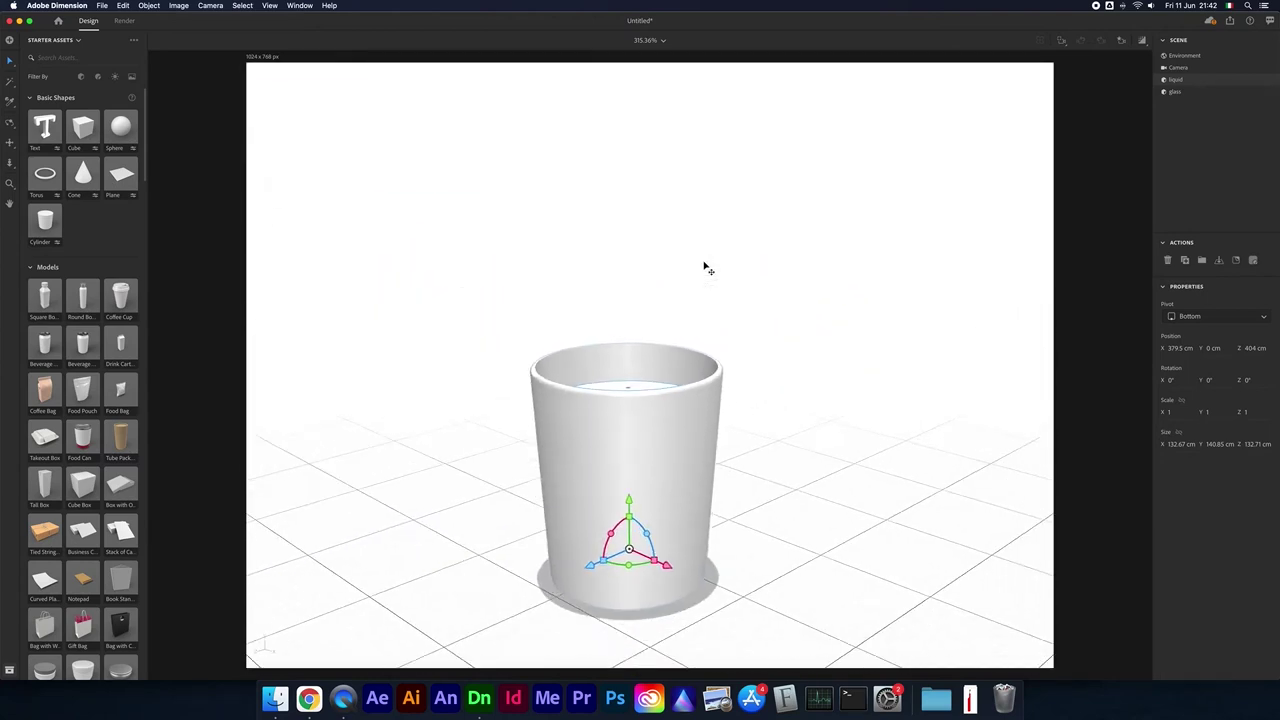
{"action": "scroll", "coordinate": [706, 267], "scroll_direction": "down", "scroll_amount": 2}
{"action": "scroll", "coordinate": [706, 267], "scroll_direction": "down", "scroll_amount": 1}
{"action": "scroll", "coordinate": [640, 398], "scroll_direction": "down", "scroll_amount": 2}
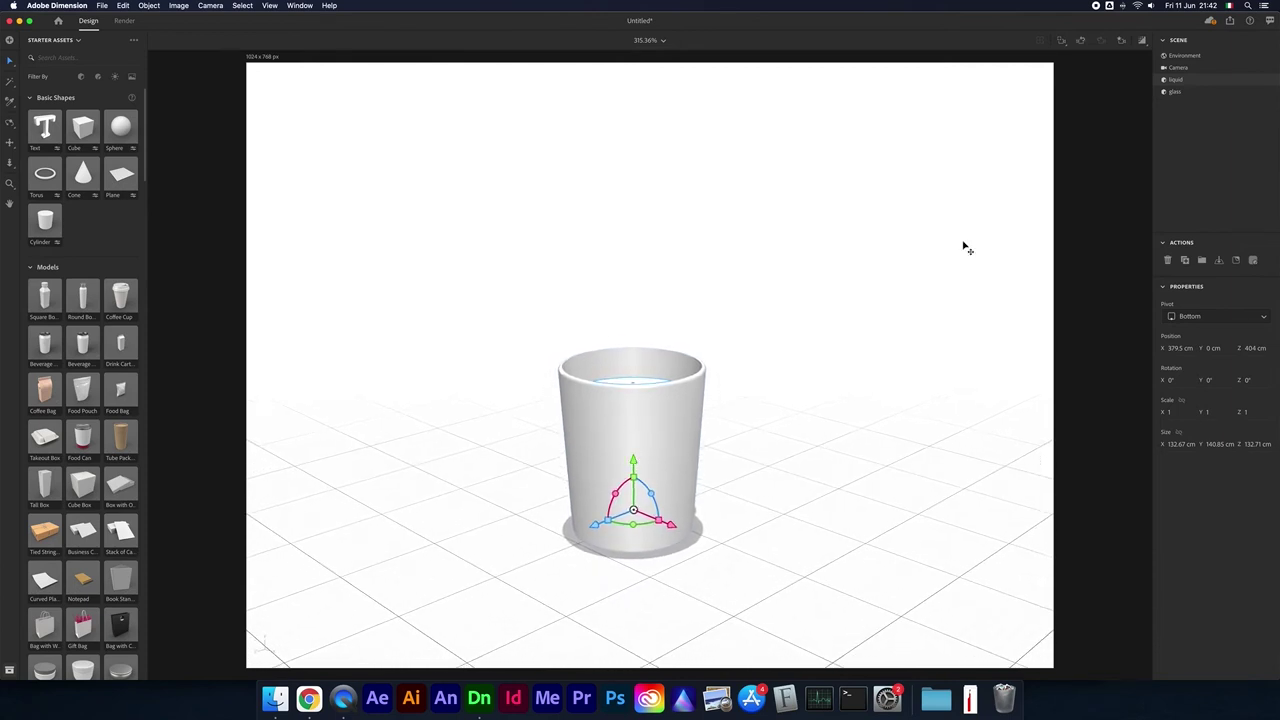
{"action": "mouse_move", "coordinate": [1190, 79]}
{"action": "scroll", "coordinate": [109, 396], "scroll_direction": "down", "scroll_amount": 5}
{"action": "scroll", "coordinate": [109, 396], "scroll_direction": "down", "scroll_amount": 5}
{"action": "scroll", "coordinate": [109, 396], "scroll_direction": "down", "scroll_amount": 5}
{"action": "scroll", "coordinate": [109, 396], "scroll_direction": "down", "scroll_amount": 3}
{"action": "scroll", "coordinate": [117, 512], "scroll_direction": "down", "scroll_amount": 2}
Step: Apply Rainbow Anodized Metal to the liquid and try Damaged Glass on the cup
{"action": "left_click", "coordinate": [85, 313]}
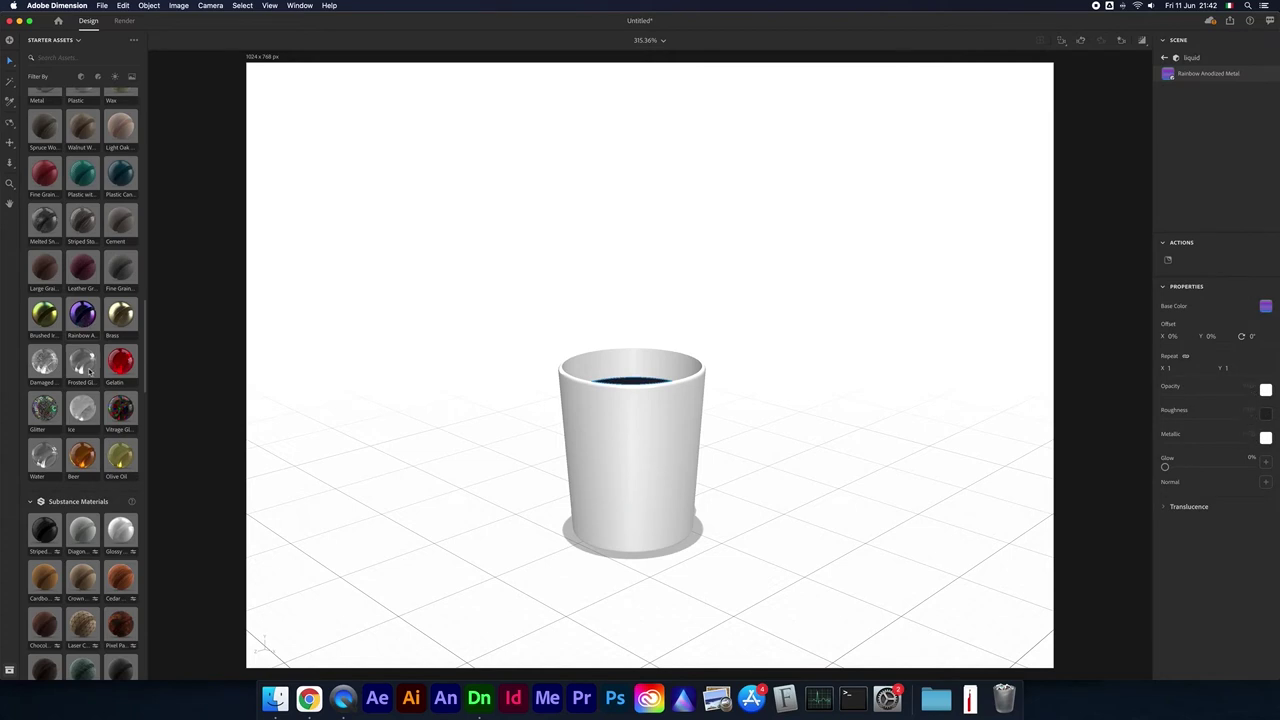
{"action": "left_click", "coordinate": [1164, 58]}
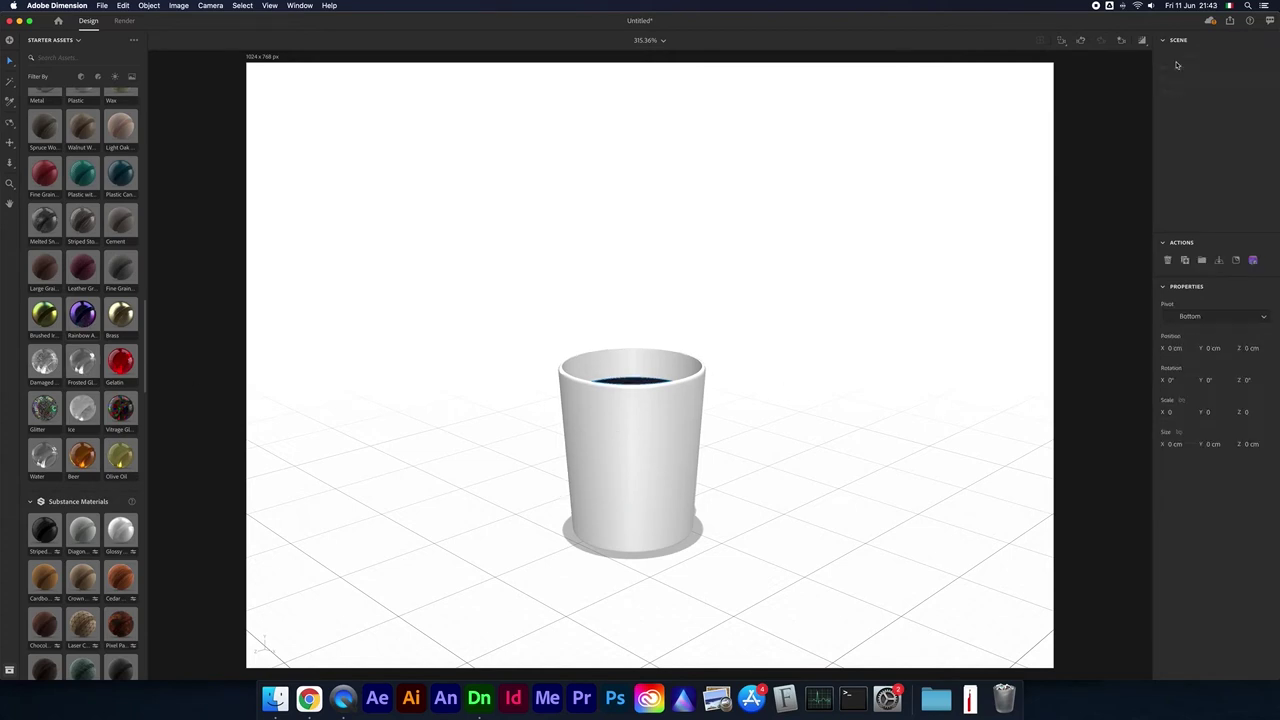
{"action": "left_click", "coordinate": [1175, 92]}
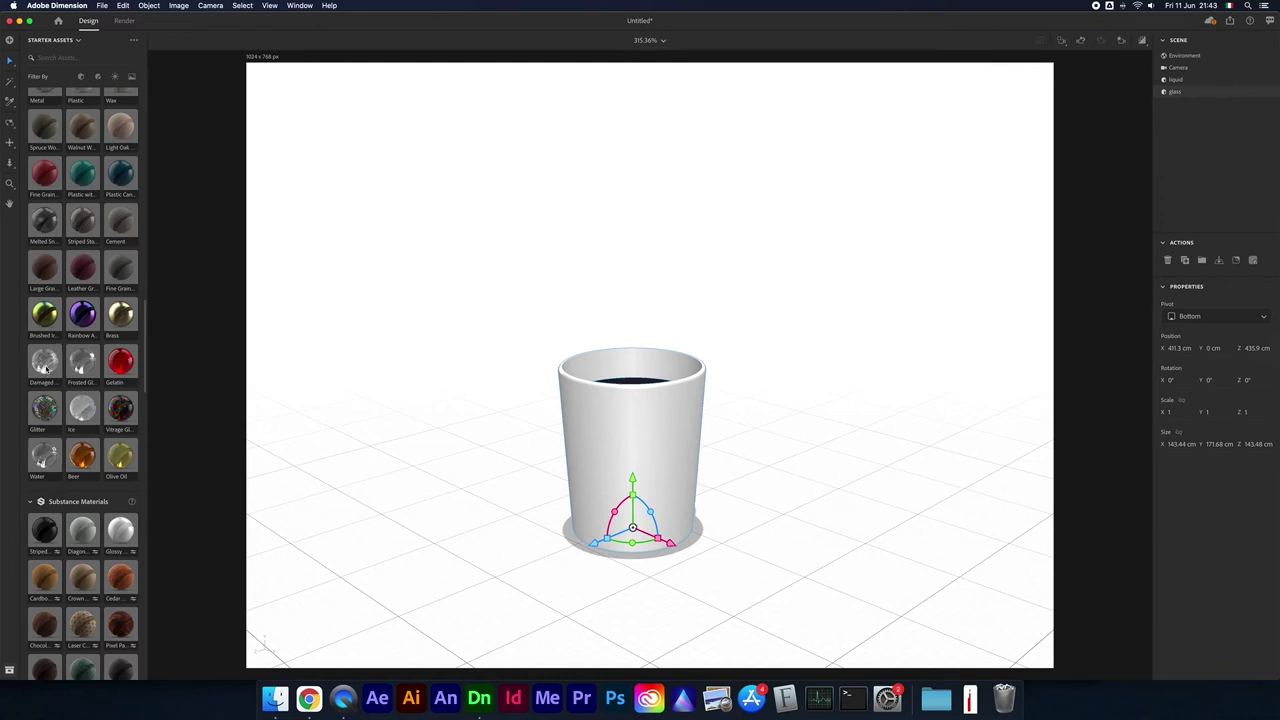
{"action": "left_click", "coordinate": [45, 368]}
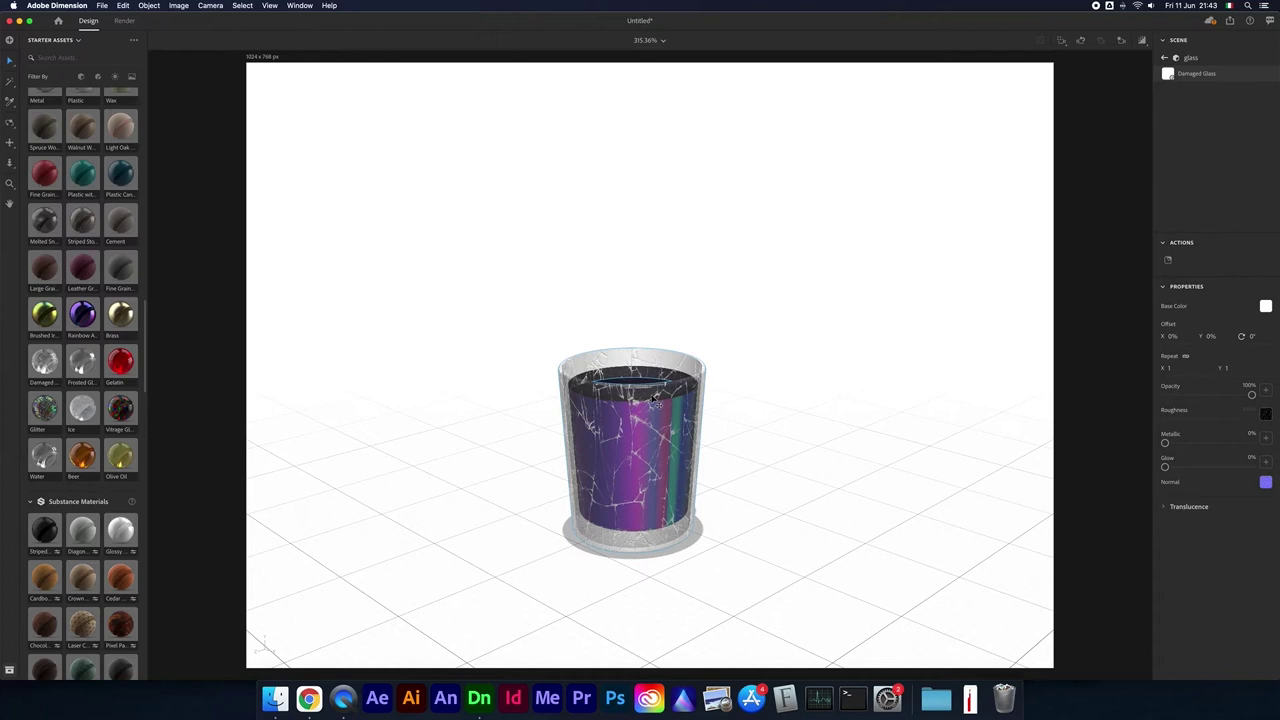
{"action": "scroll", "coordinate": [633, 461], "scroll_direction": "up", "scroll_amount": 2}
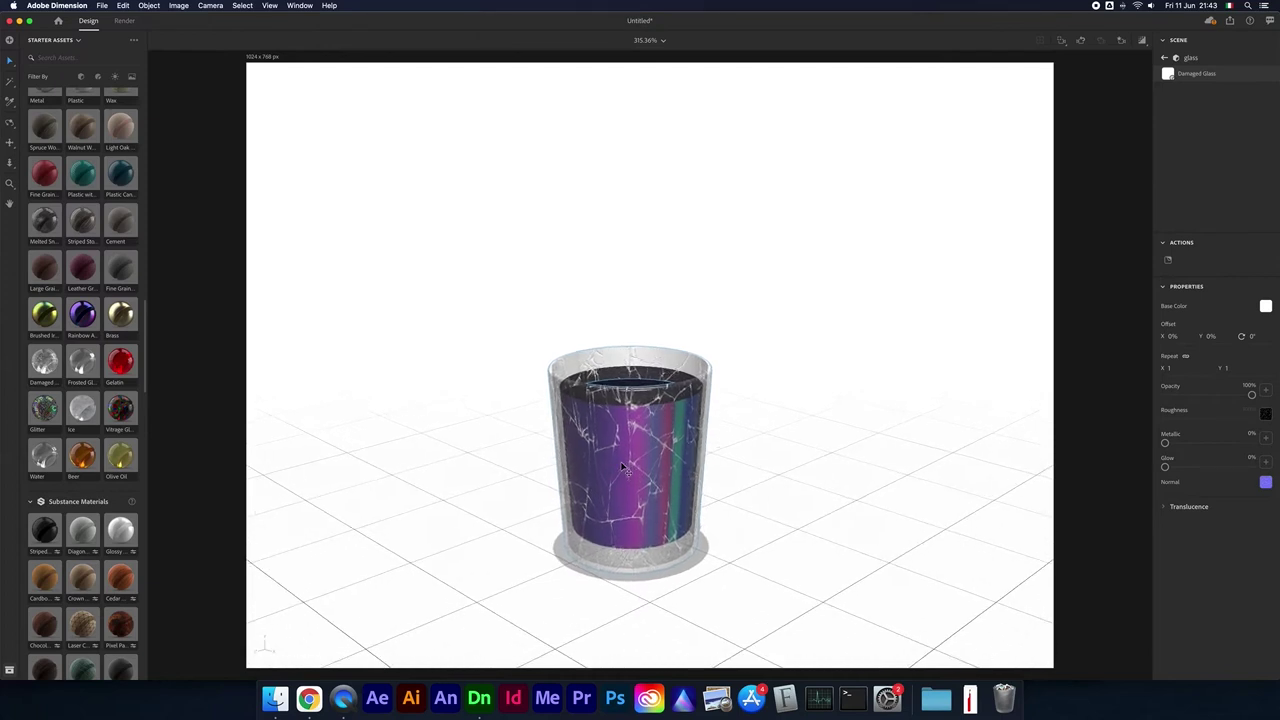
{"action": "scroll", "coordinate": [624, 468], "scroll_direction": "up", "scroll_amount": 1}
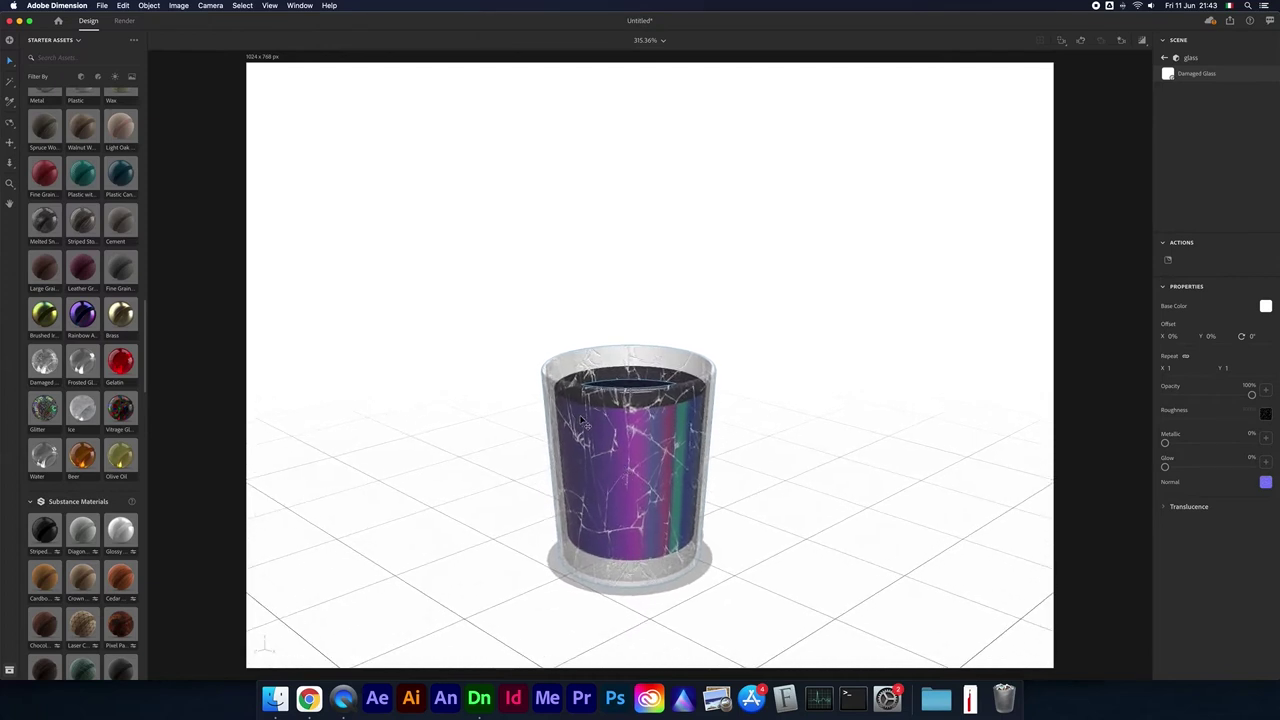
Step: Switch the cup to Frosted Glass, then settle on plain Glass
{"action": "left_click", "coordinate": [80, 368]}
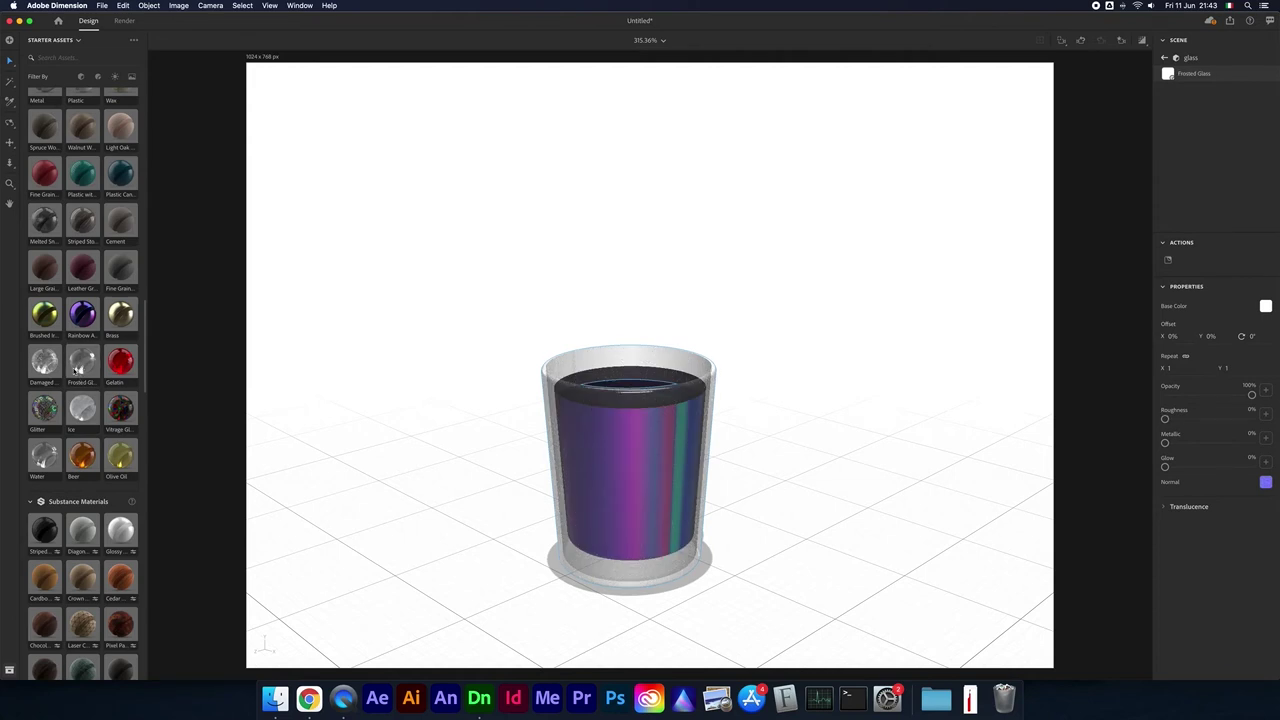
{"action": "scroll", "coordinate": [82, 414], "scroll_direction": "up", "scroll_amount": 5}
{"action": "scroll", "coordinate": [70, 450], "scroll_direction": "up", "scroll_amount": 5}
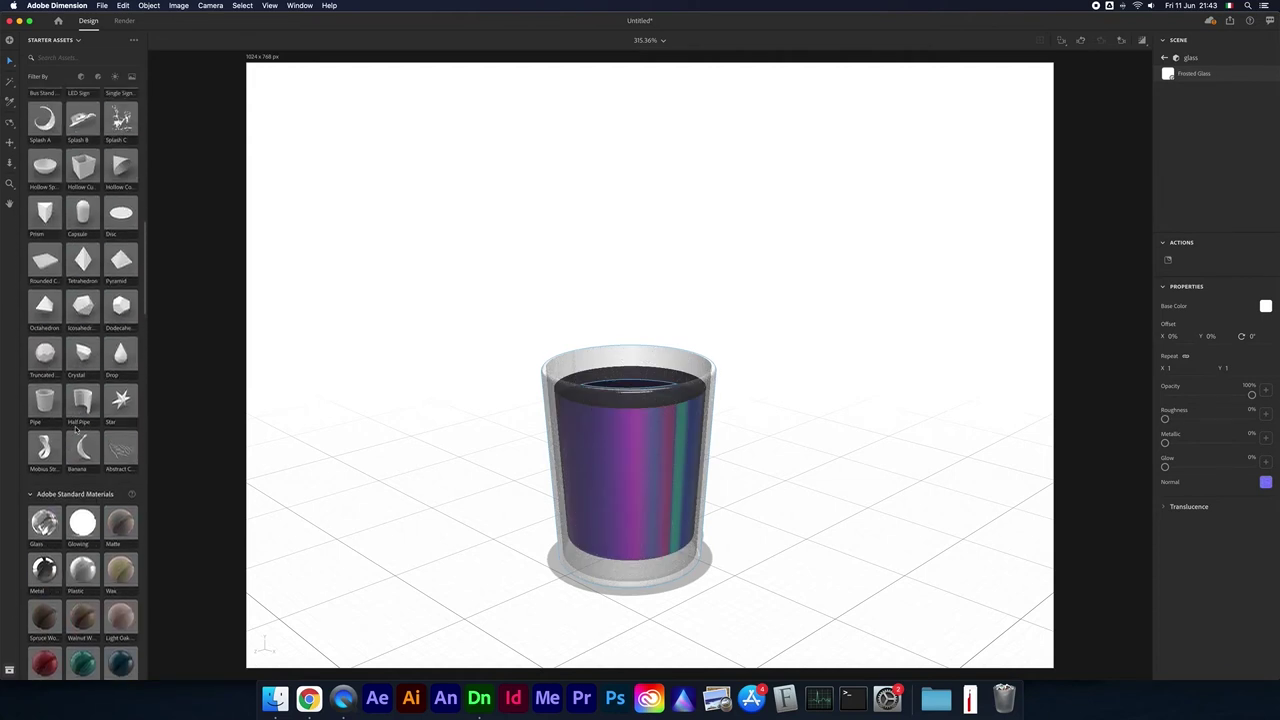
{"action": "left_click", "coordinate": [44, 521]}
{"action": "left_click", "coordinate": [1163, 58]}
Step: Try Beer and Olive Oil on the liquid, settling on red Gelatin
{"action": "left_click", "coordinate": [615, 479]}
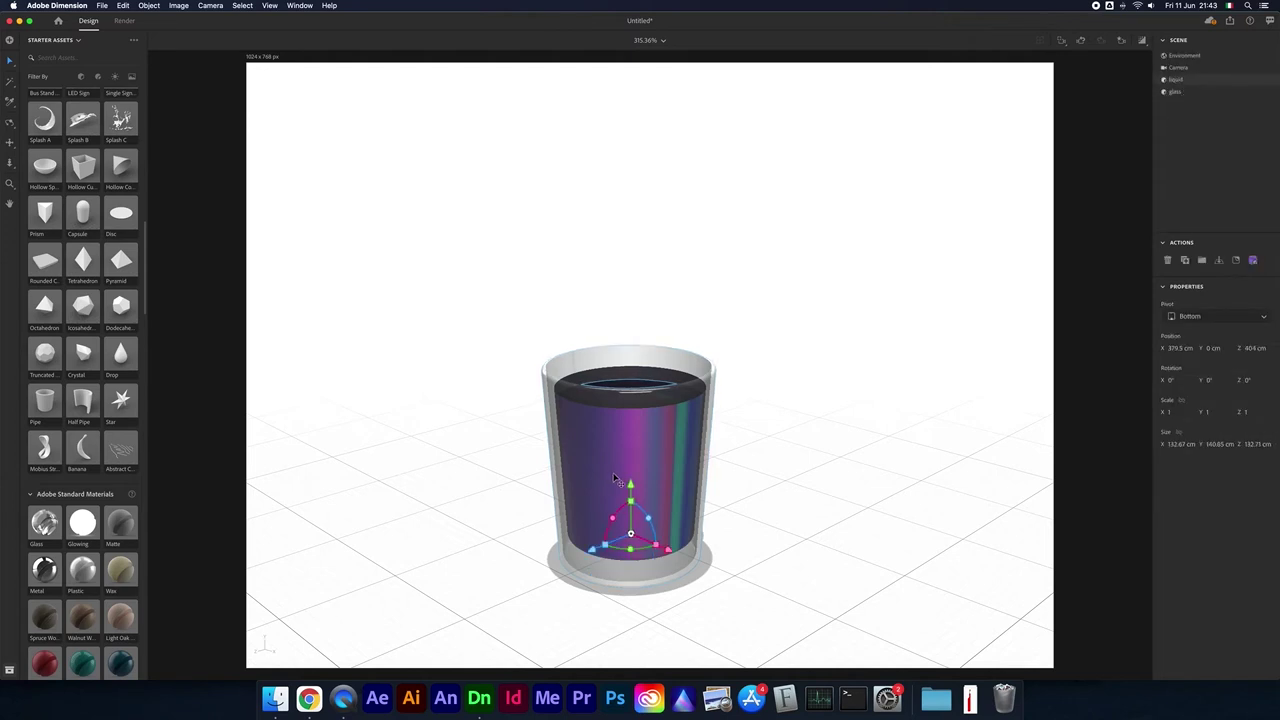
{"action": "scroll", "coordinate": [125, 537], "scroll_direction": "down", "scroll_amount": 3}
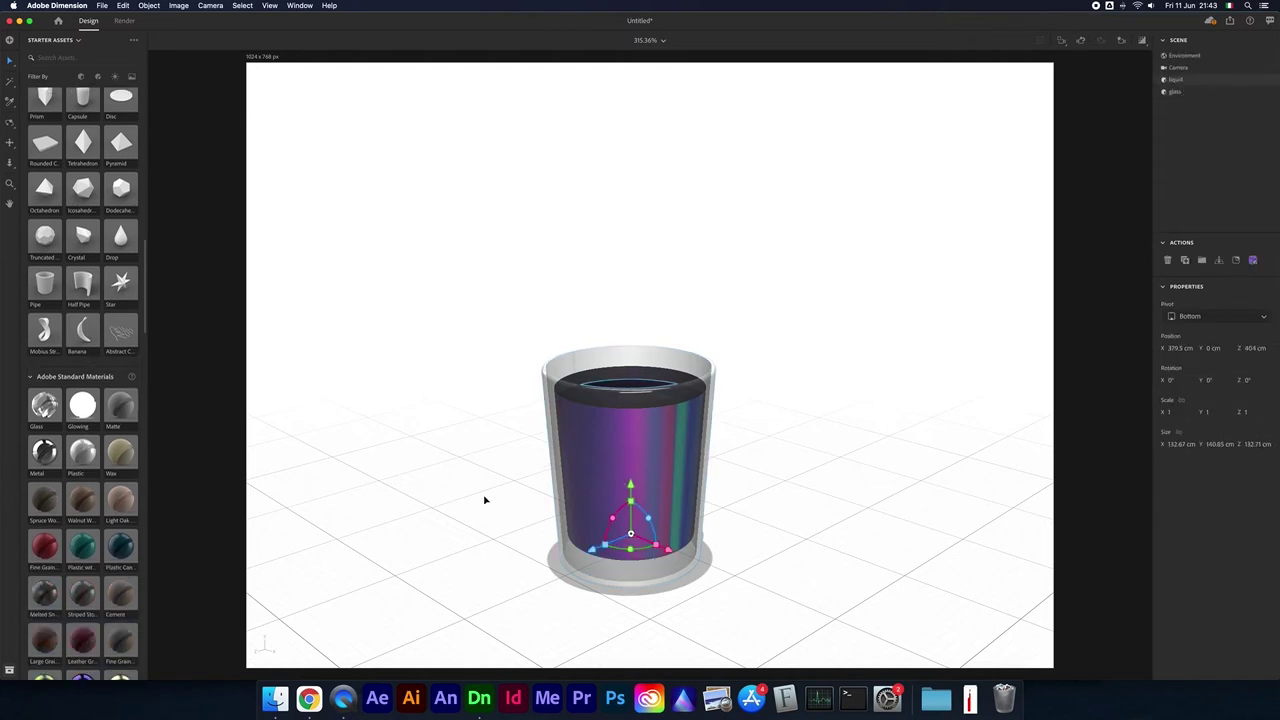
{"action": "scroll", "coordinate": [486, 500], "scroll_direction": "down", "scroll_amount": 2}
{"action": "scroll", "coordinate": [60, 450], "scroll_direction": "down", "scroll_amount": 3}
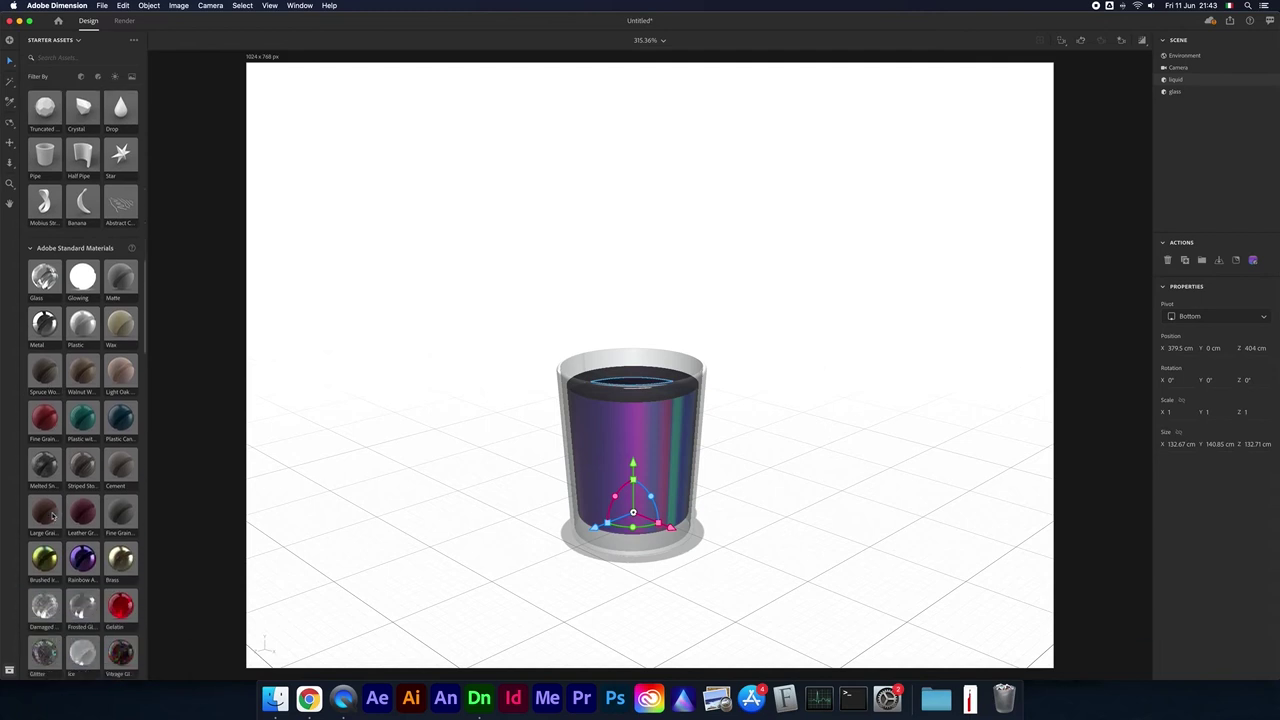
{"action": "scroll", "coordinate": [52, 516], "scroll_direction": "down", "scroll_amount": 3}
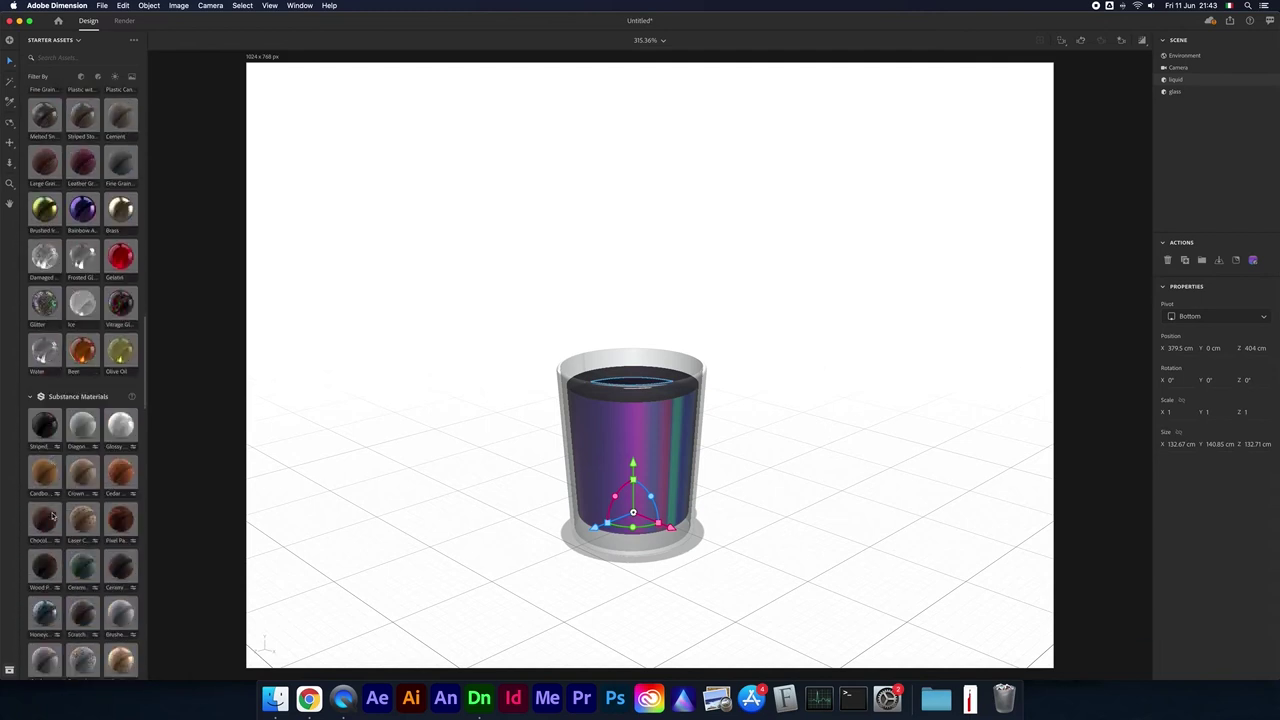
{"action": "scroll", "coordinate": [76, 388], "scroll_direction": "down", "scroll_amount": 2}
{"action": "left_click_drag", "start_coordinate": [82, 384], "coordinate": [632, 510]}
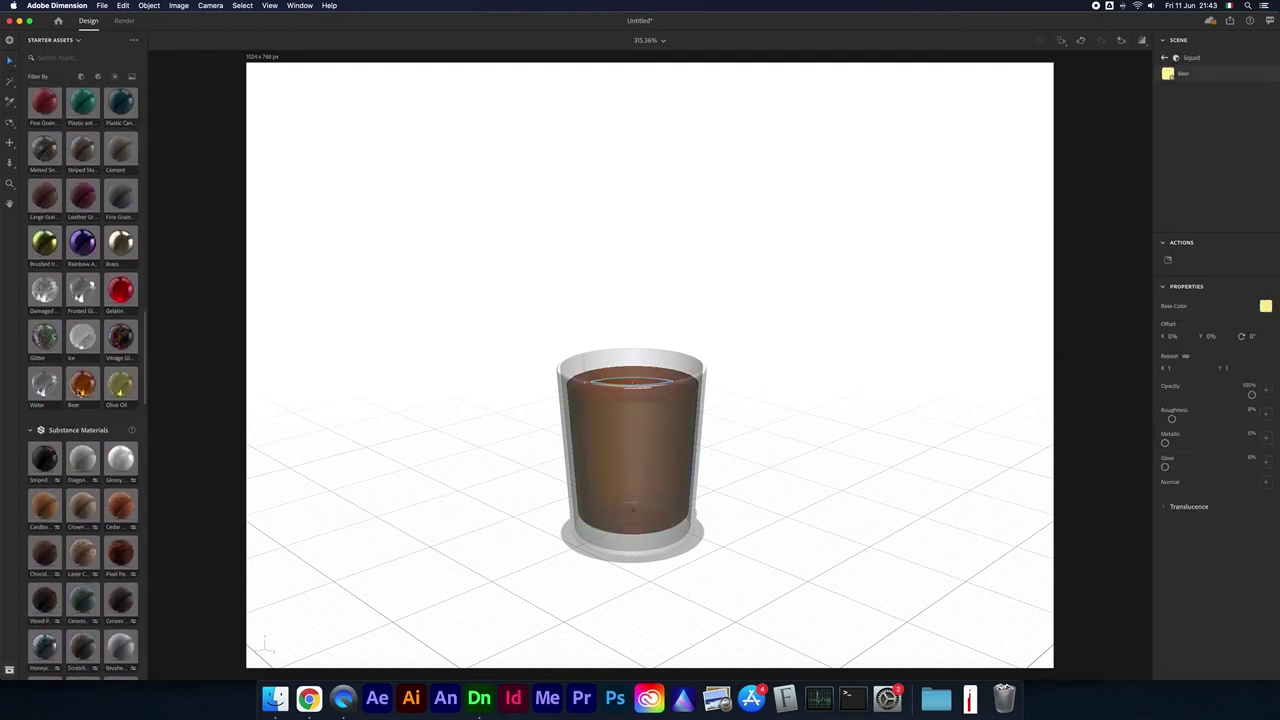
{"action": "left_click", "coordinate": [119, 393]}
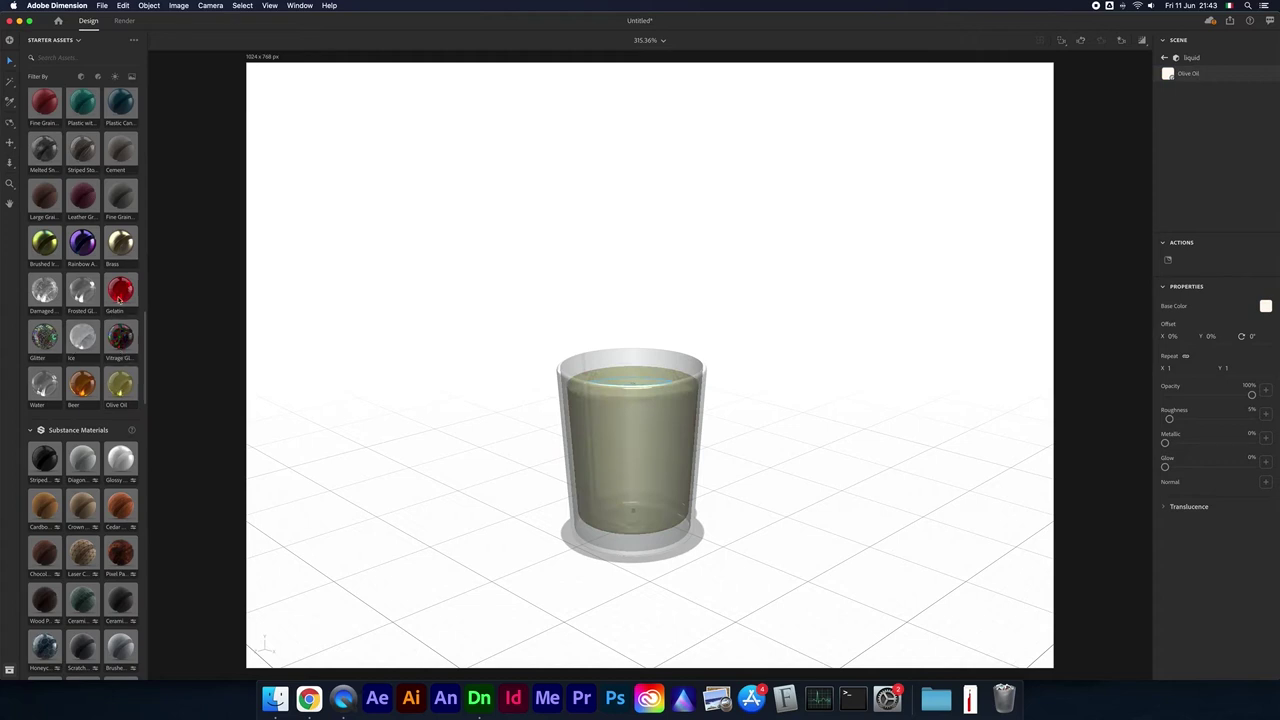
{"action": "left_click", "coordinate": [119, 293]}
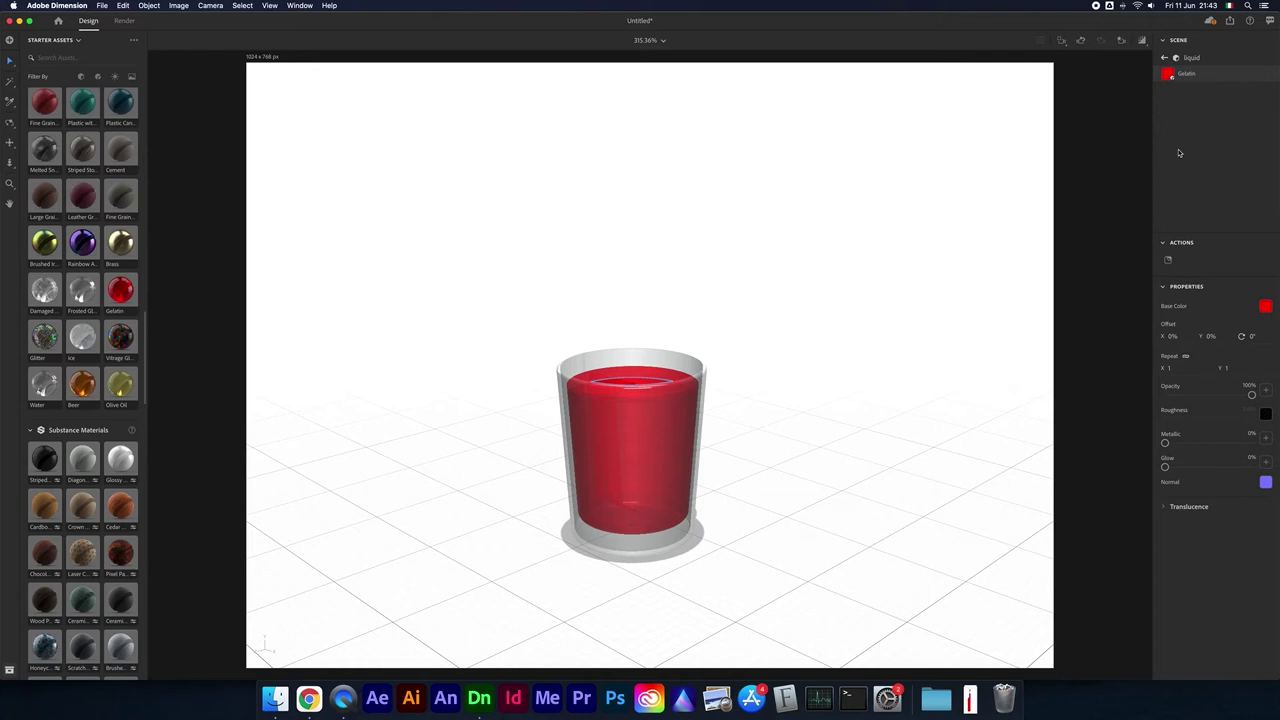
Step: Group the liquid with the glass and slide the group farther back on the floor
{"action": "left_click", "coordinate": [1164, 57]}
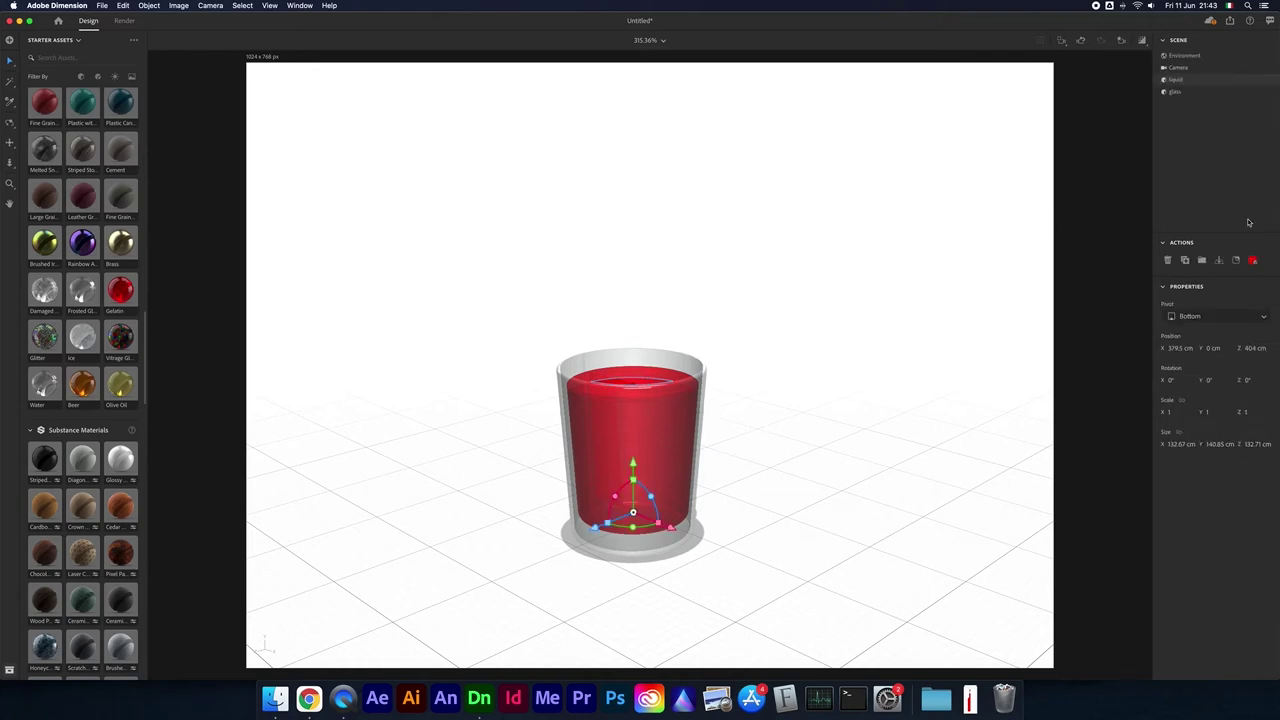
{"action": "left_click", "coordinate": [1174, 92]}
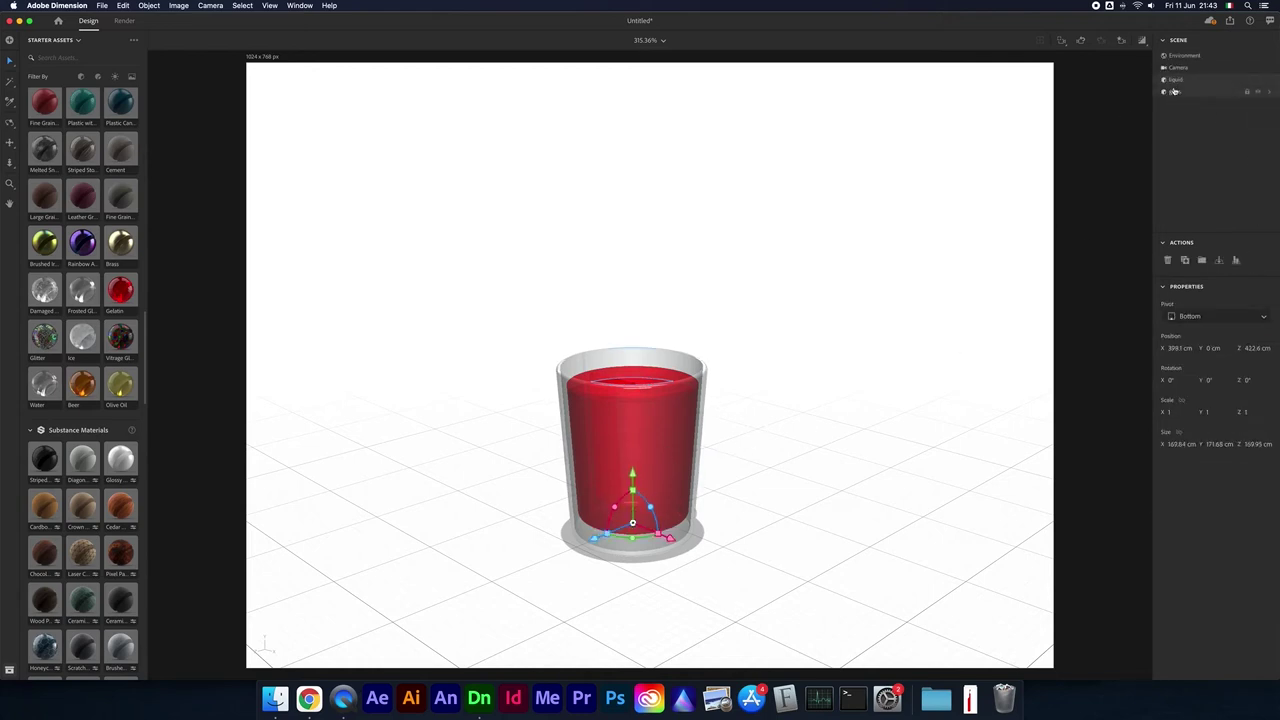
{"action": "left_click", "coordinate": [1201, 261]}
{"action": "left_click_drag", "start_coordinate": [640, 434], "coordinate": [607, 428]}
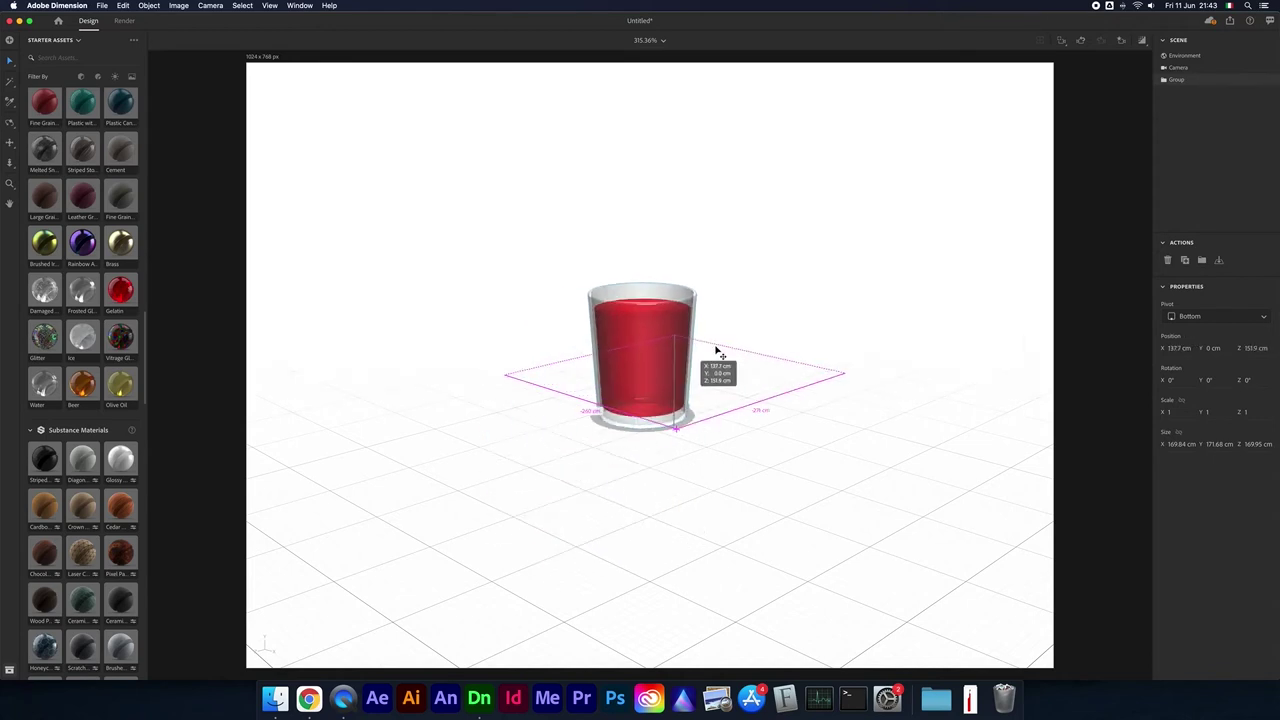
{"action": "left_click_drag", "start_coordinate": [607, 428], "coordinate": [676, 455]}
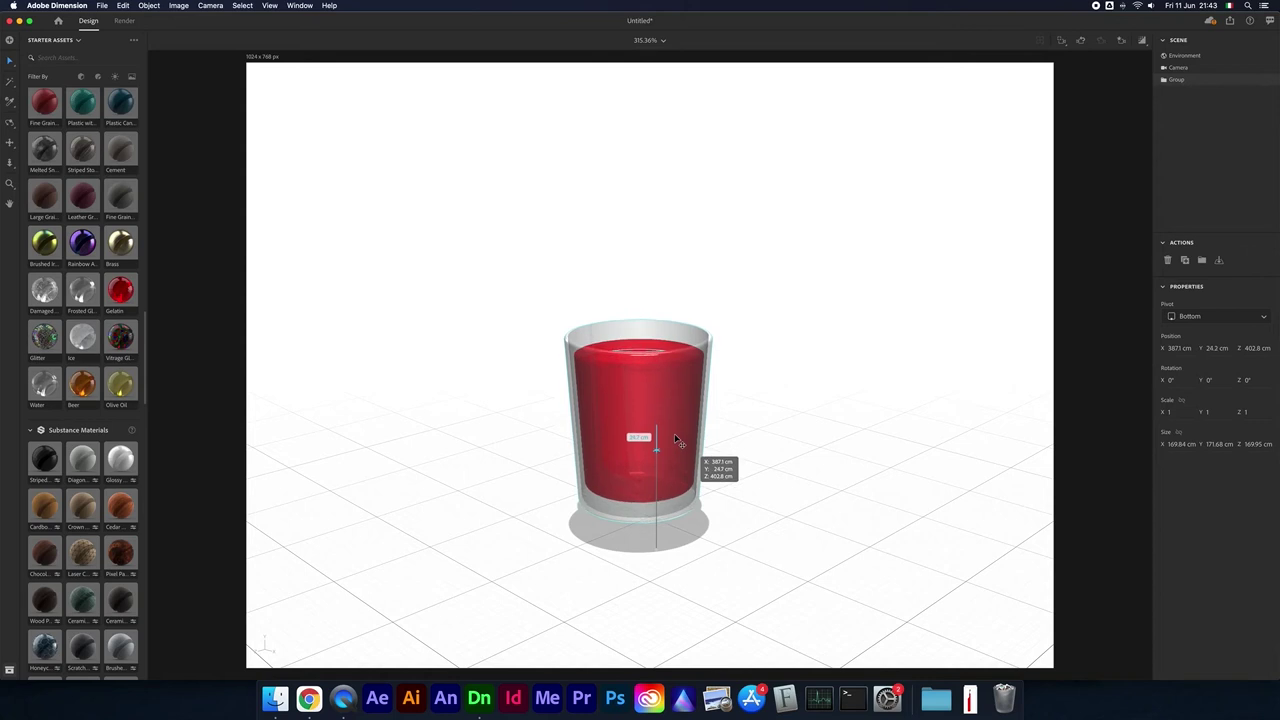
Step: Adjust the glass's height and add an Environment Light to the scene
{"action": "mouse_move", "coordinate": [676, 455]}
{"action": "left_mouse_down"}
{"action": "mouse_move", "coordinate": [665, 446]}
{"action": "mouse_move", "coordinate": [664, 458]}
{"action": "left_mouse_up"}
{"action": "scroll", "coordinate": [83, 400], "scroll_direction": "down", "scroll_amount": 2}
{"action": "scroll", "coordinate": [83, 400], "scroll_direction": "down", "scroll_amount": 4}
{"action": "scroll", "coordinate": [83, 400], "scroll_direction": "down", "scroll_amount": 4}
{"action": "scroll", "coordinate": [80, 375], "scroll_direction": "down", "scroll_amount": 5}
{"action": "scroll", "coordinate": [80, 375], "scroll_direction": "down", "scroll_amount": 2}
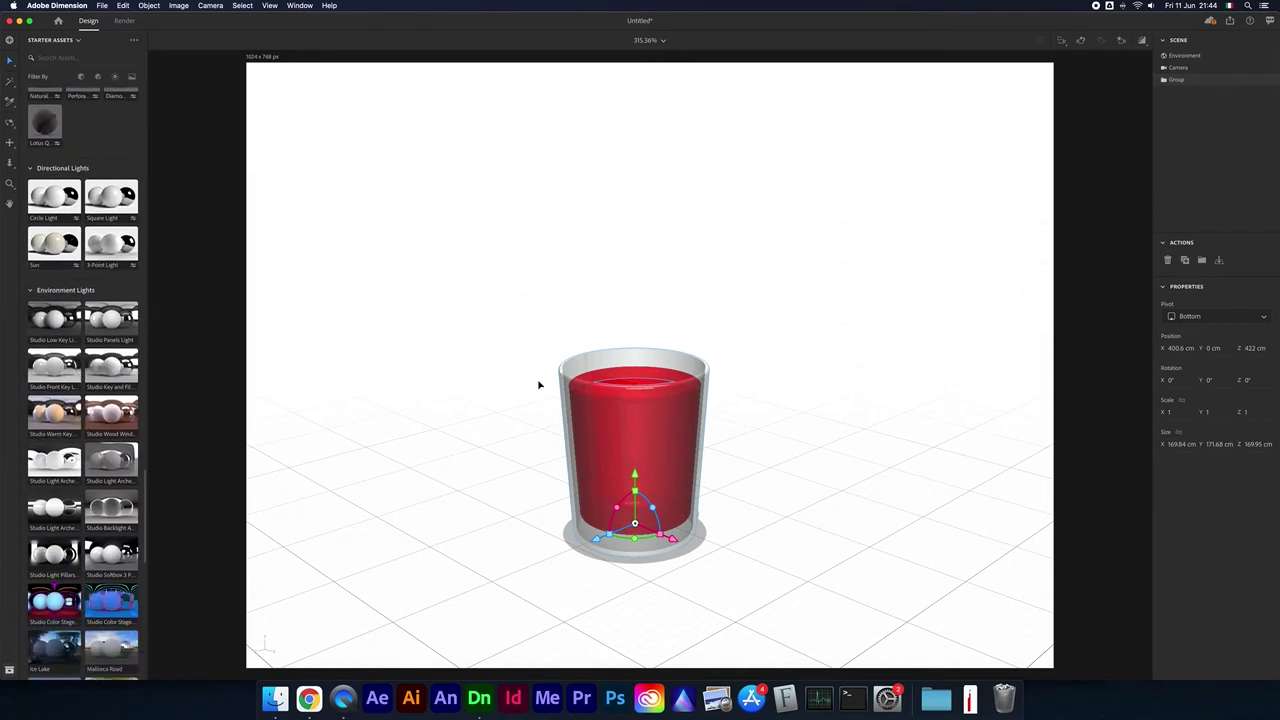
{"action": "left_click", "coordinate": [55, 369]}
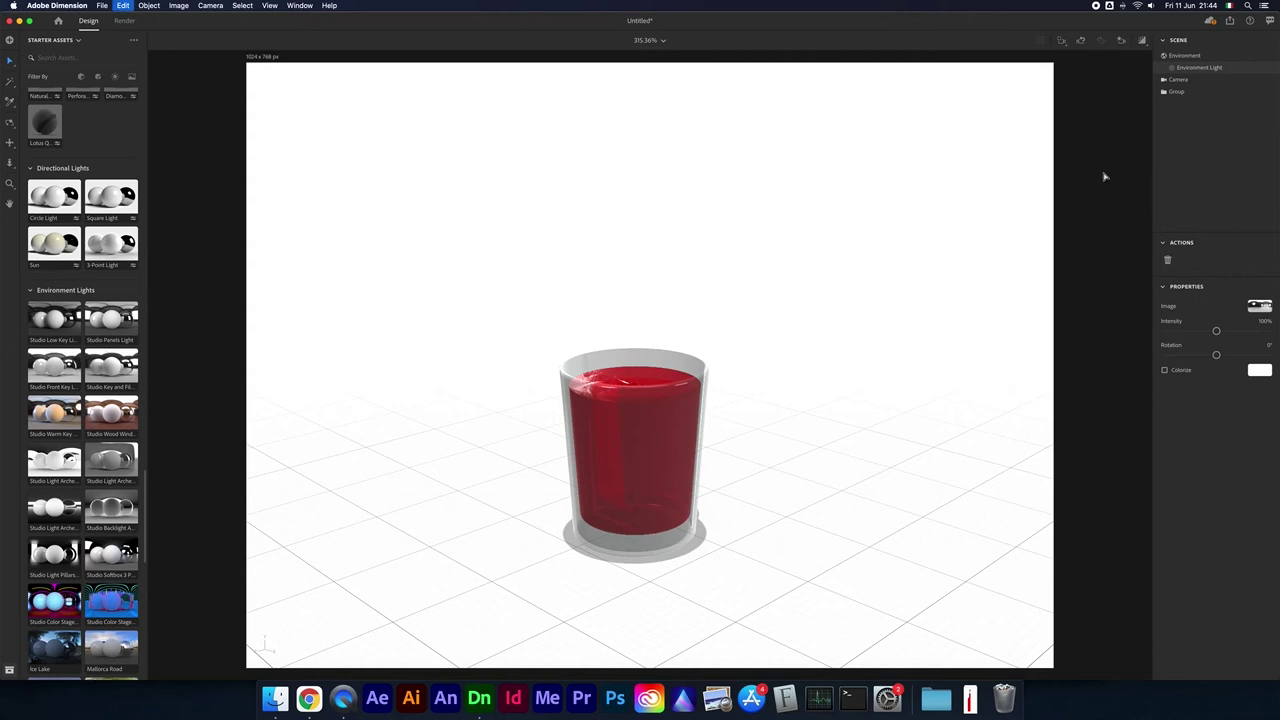
Step: Set the café Table photo as the environment background
{"action": "left_click", "coordinate": [100, 323]}
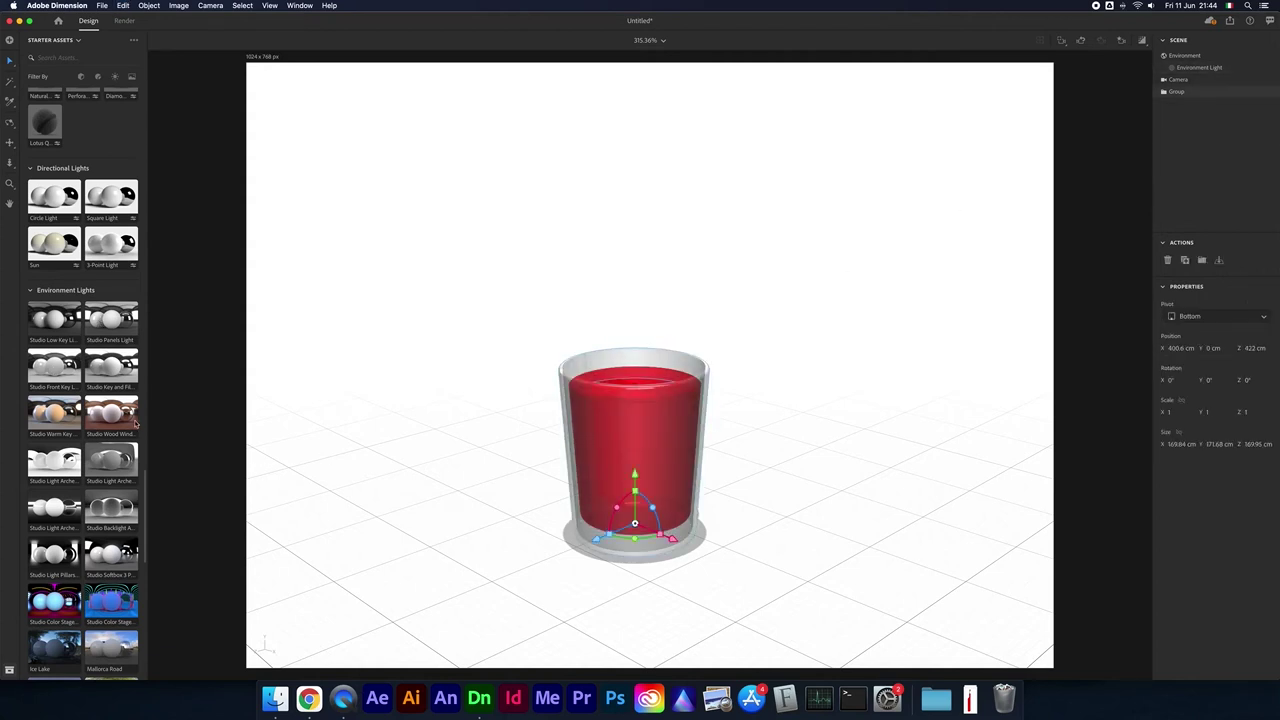
{"action": "scroll", "coordinate": [85, 422], "scroll_direction": "down", "scroll_amount": 5}
{"action": "scroll", "coordinate": [60, 405], "scroll_direction": "down", "scroll_amount": 3}
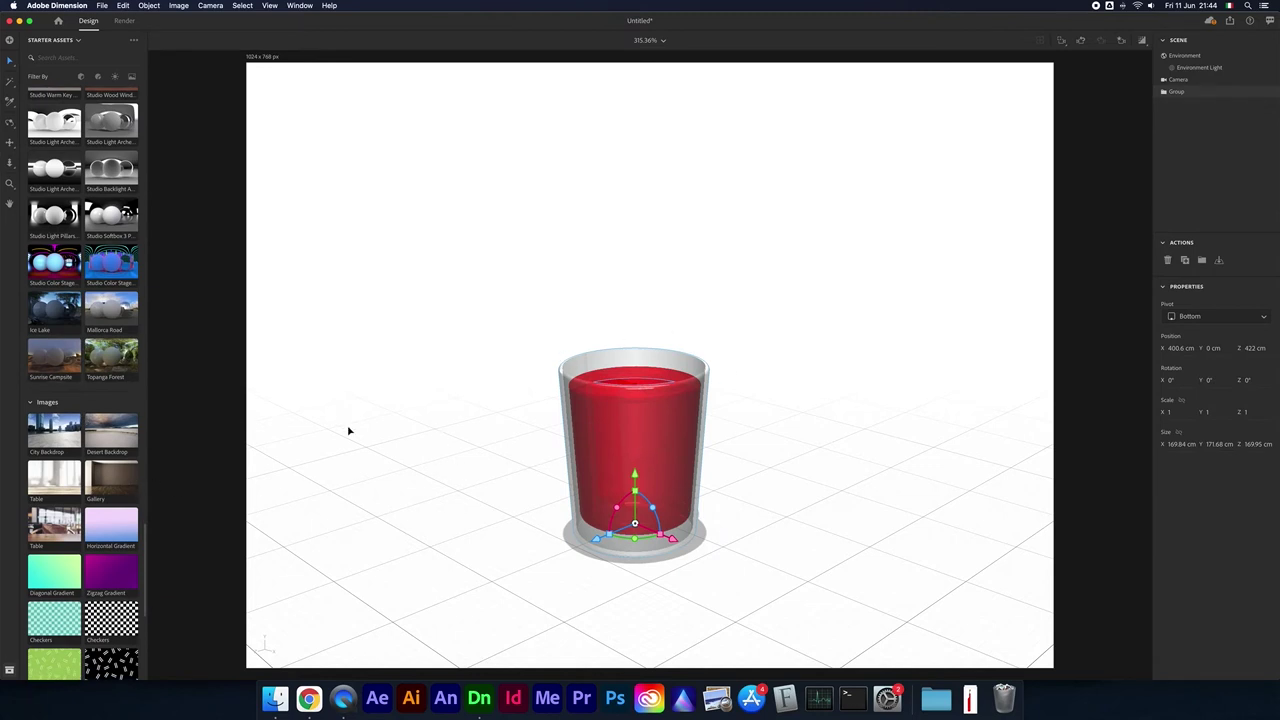
{"action": "scroll", "coordinate": [100, 478], "scroll_direction": "down", "scroll_amount": 1}
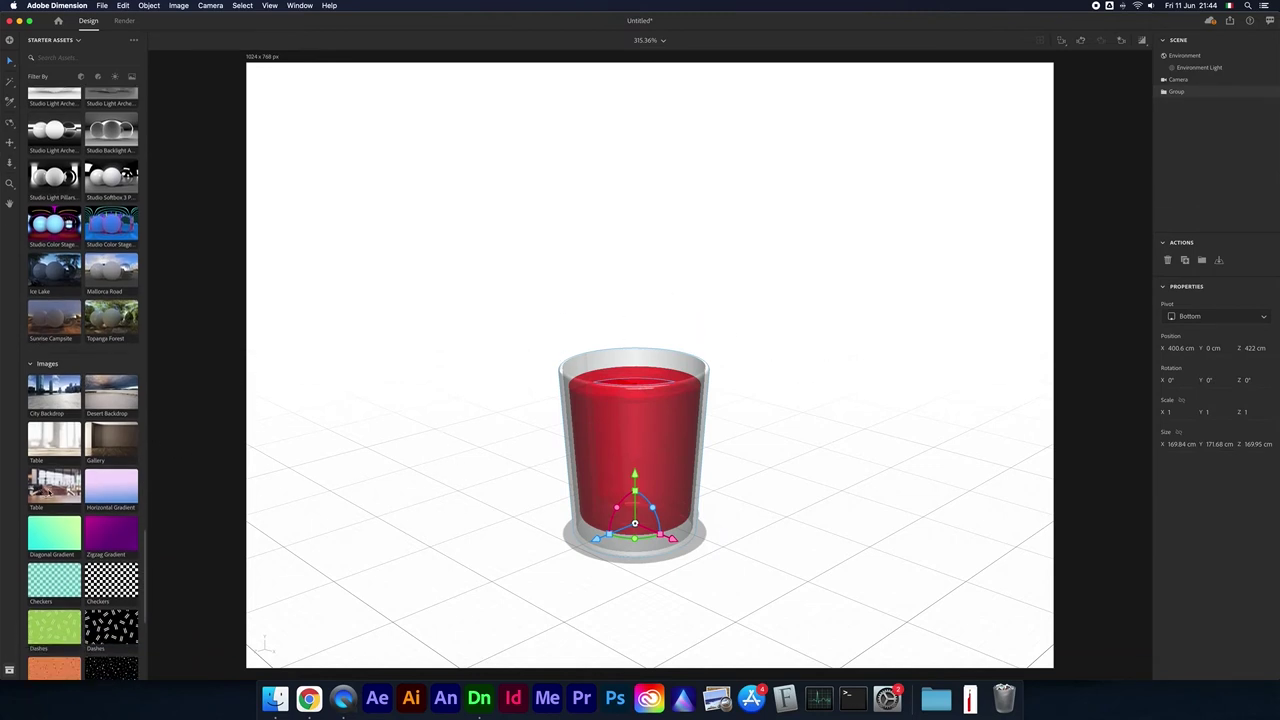
{"action": "left_click", "coordinate": [50, 488]}
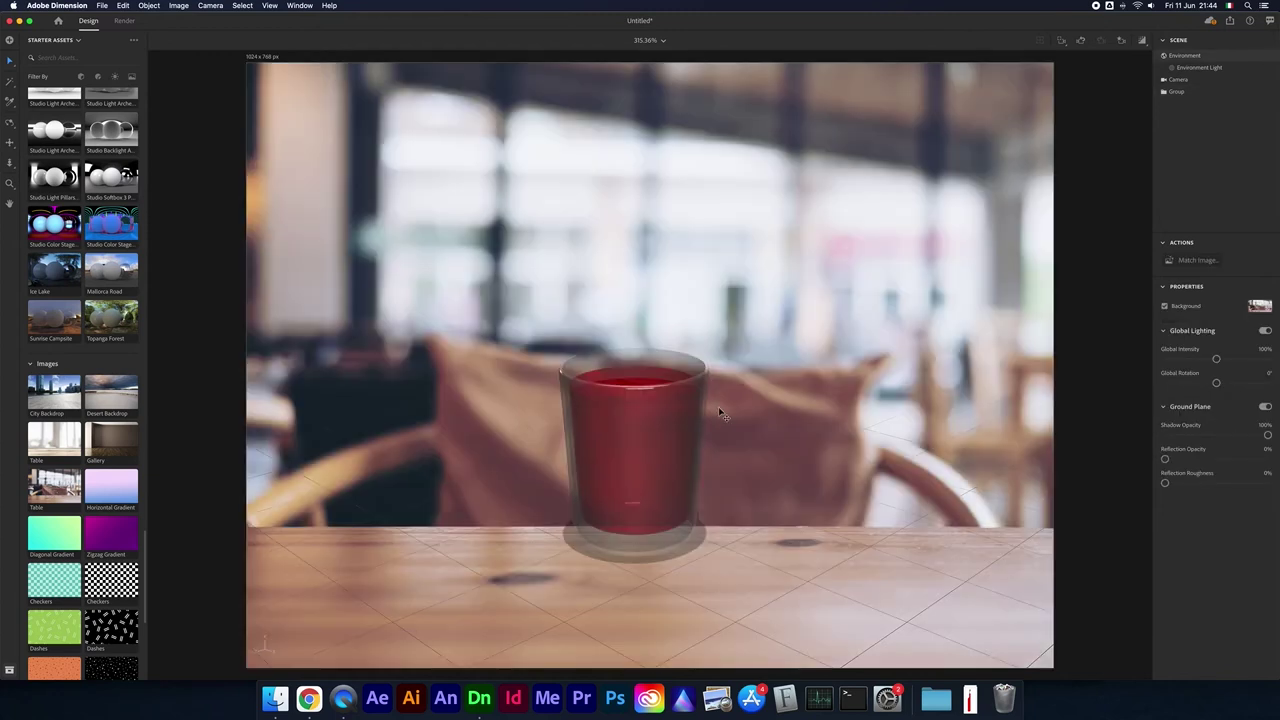
Step: Run Match Image to fit canvas, lights and camera to the café photo
{"action": "left_click", "coordinate": [1189, 262]}
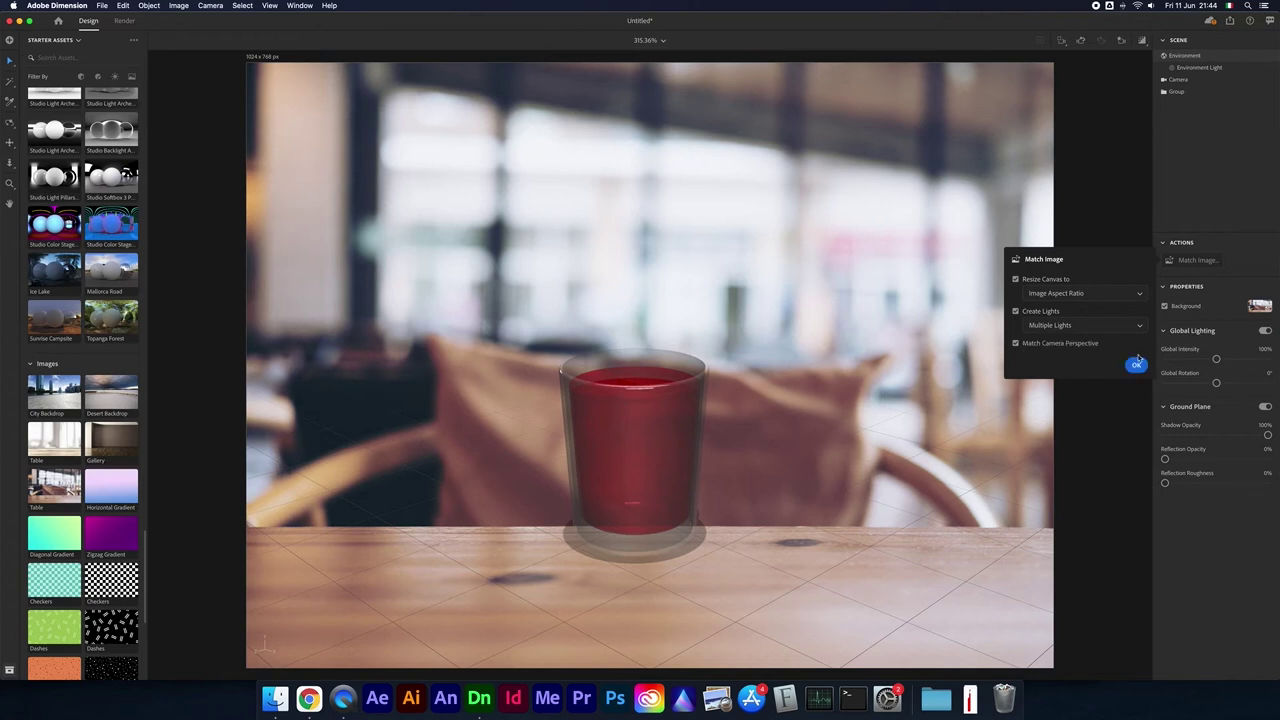
{"action": "left_click", "coordinate": [1136, 365]}
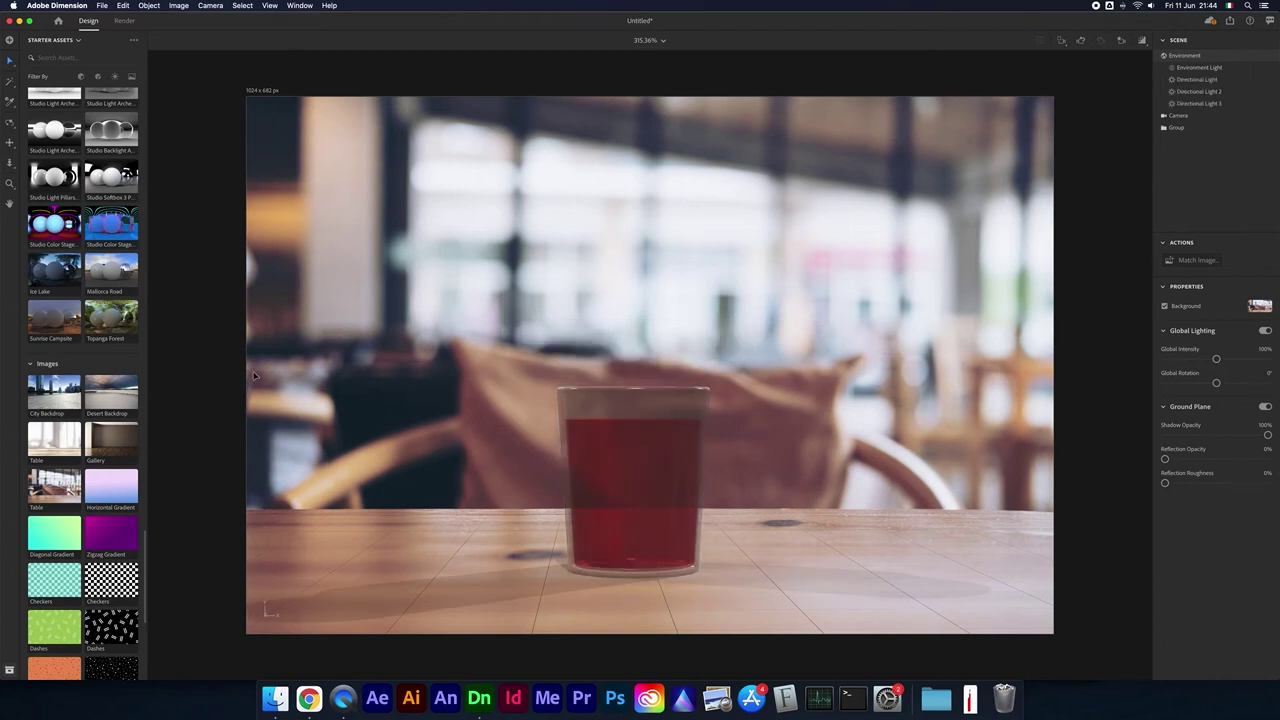
{"action": "scroll", "coordinate": [80, 272], "scroll_direction": "up", "scroll_amount": 3}
{"action": "scroll", "coordinate": [95, 321], "scroll_direction": "up", "scroll_amount": 1}
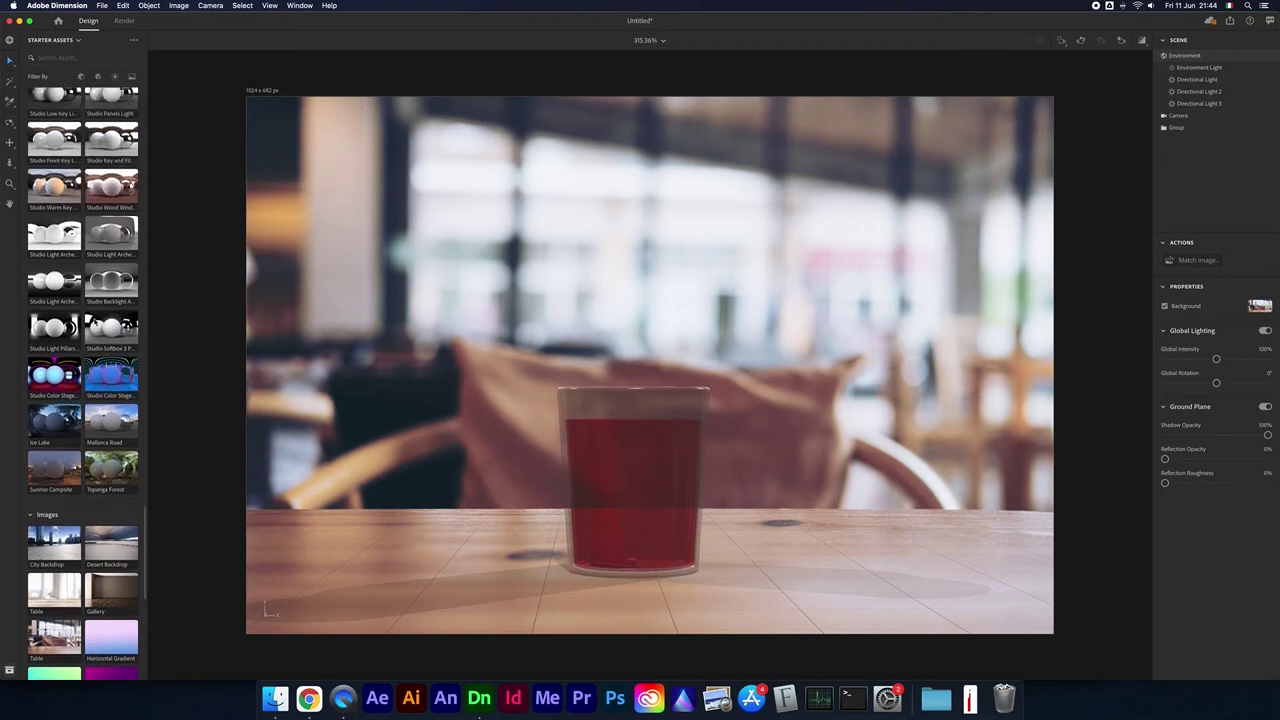
{"action": "left_click", "coordinate": [1199, 67]}
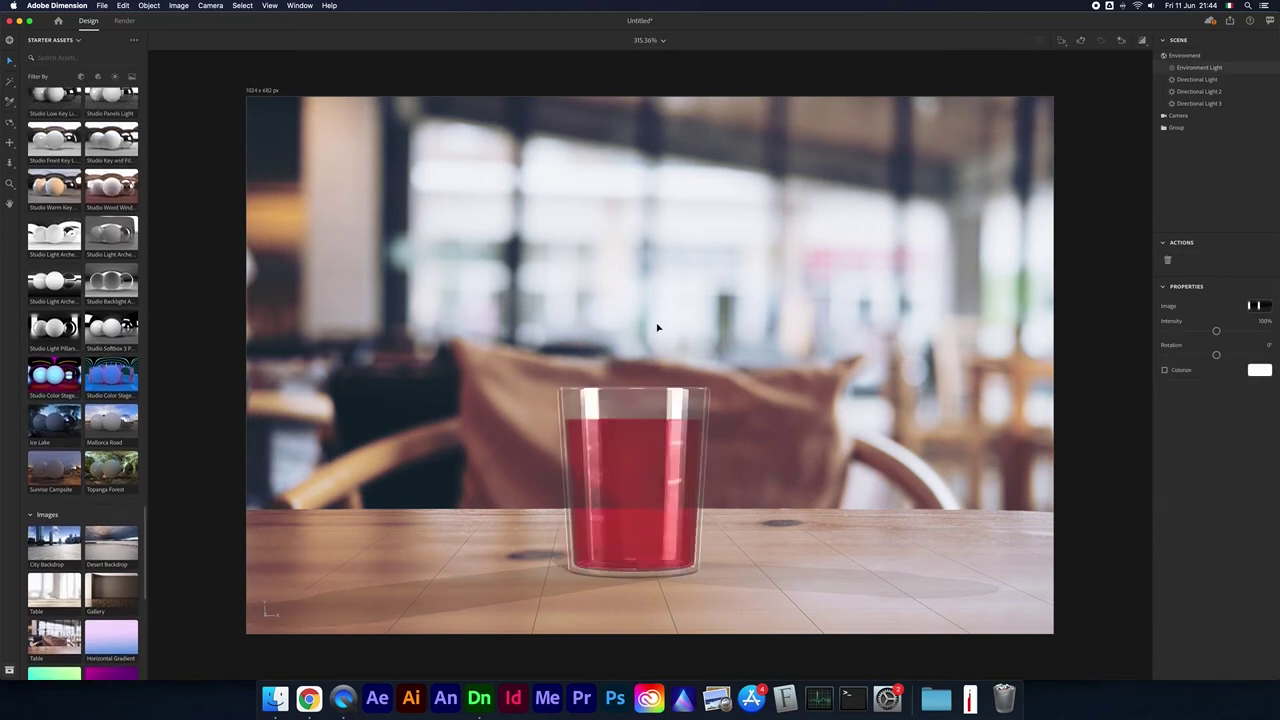
Step: Tweak the rotation of the three generated directional lights, then delete them
{"action": "left_click", "coordinate": [1193, 80]}
{"action": "left_click_drag", "start_coordinate": [1216, 357], "coordinate": [1226, 355]}
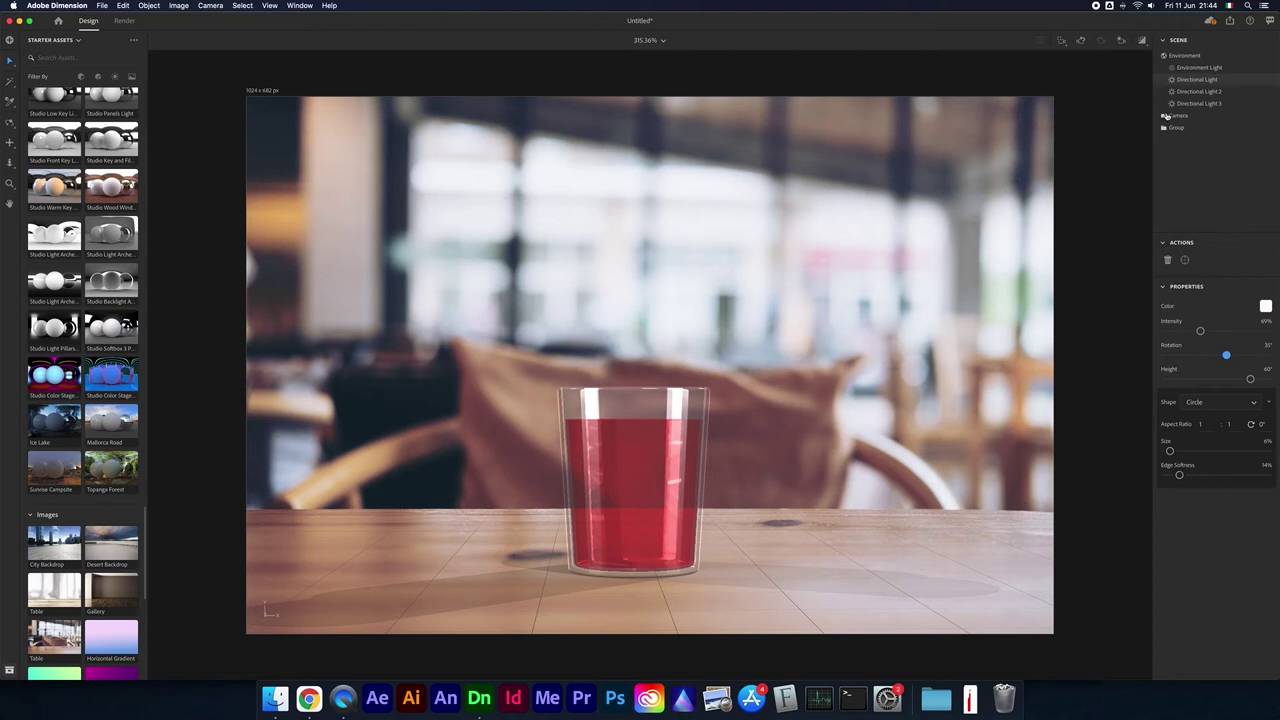
{"action": "left_click", "coordinate": [1195, 92]}
{"action": "mouse_move", "coordinate": [1254, 357]}
{"action": "left_mouse_down"}
{"action": "mouse_move", "coordinate": [1197, 357]}
{"action": "mouse_move", "coordinate": [1267, 355]}
{"action": "left_mouse_up"}
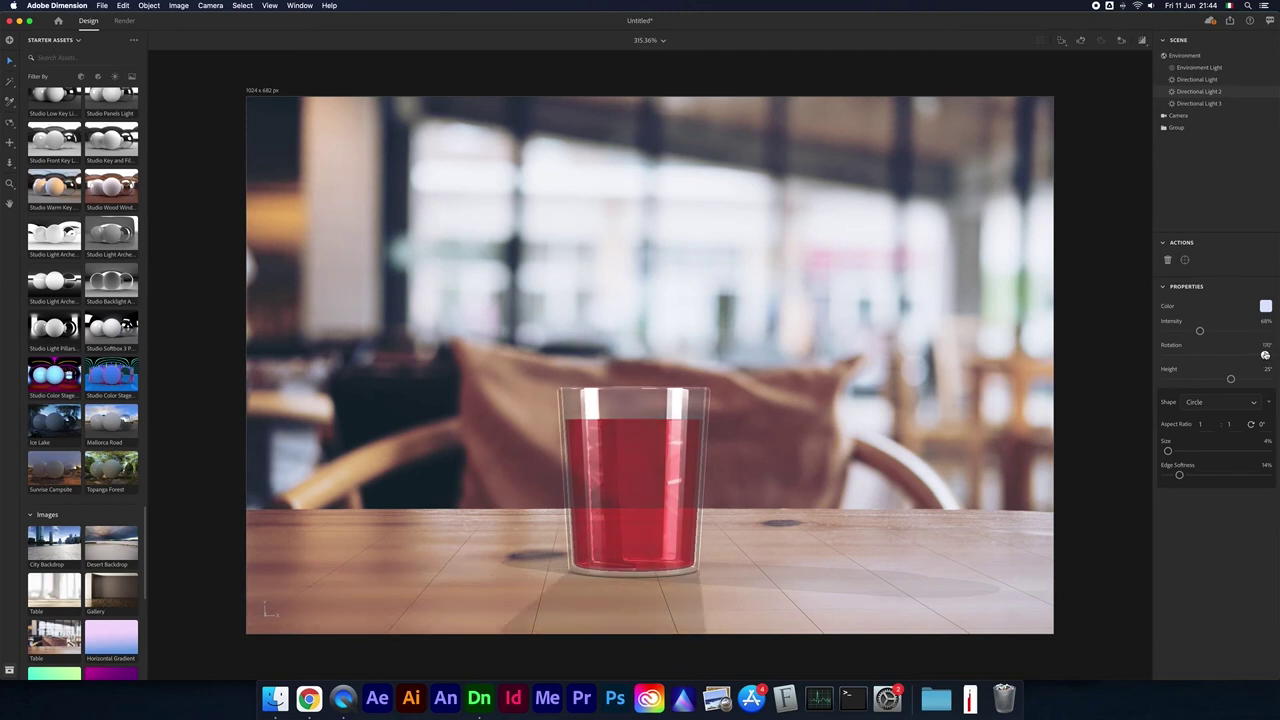
{"action": "left_click_drag", "start_coordinate": [1267, 355], "coordinate": [1260, 355]}
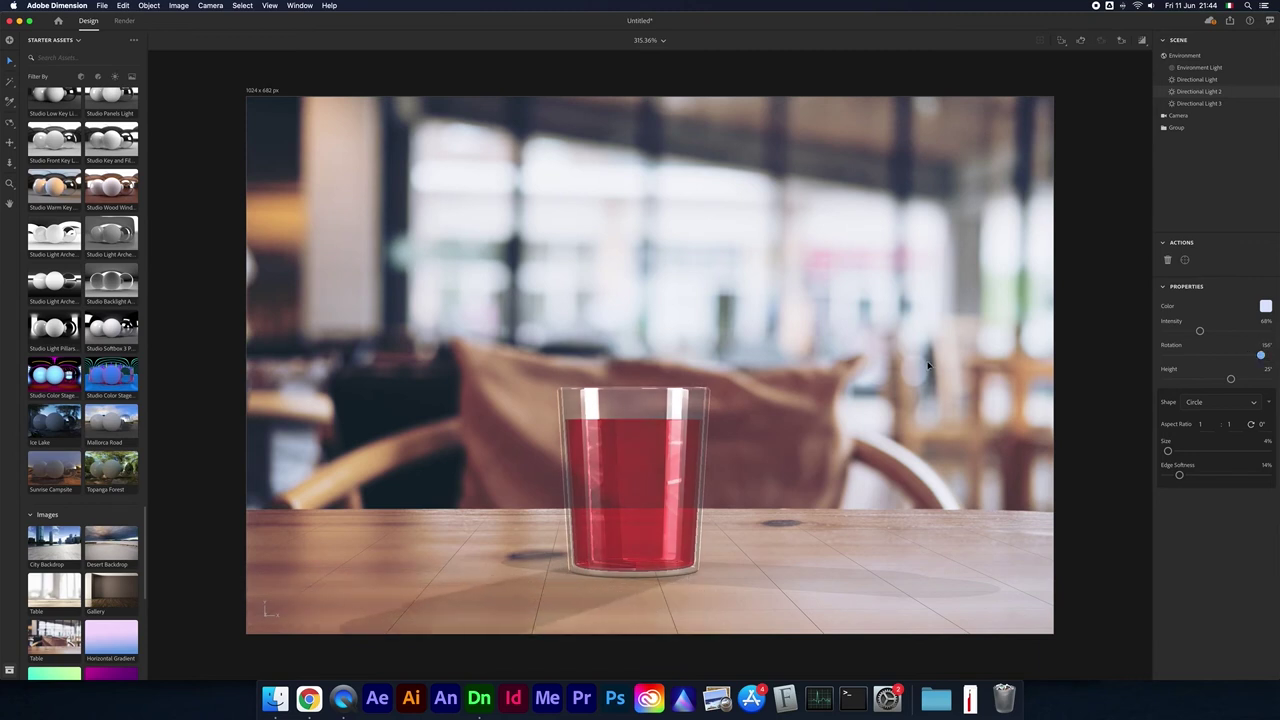
{"action": "left_click", "coordinate": [1183, 104]}
{"action": "mouse_move", "coordinate": [1185, 355]}
{"action": "left_mouse_down"}
{"action": "mouse_move", "coordinate": [1220, 355]}
{"action": "mouse_move", "coordinate": [1168, 356]}
{"action": "left_mouse_up"}
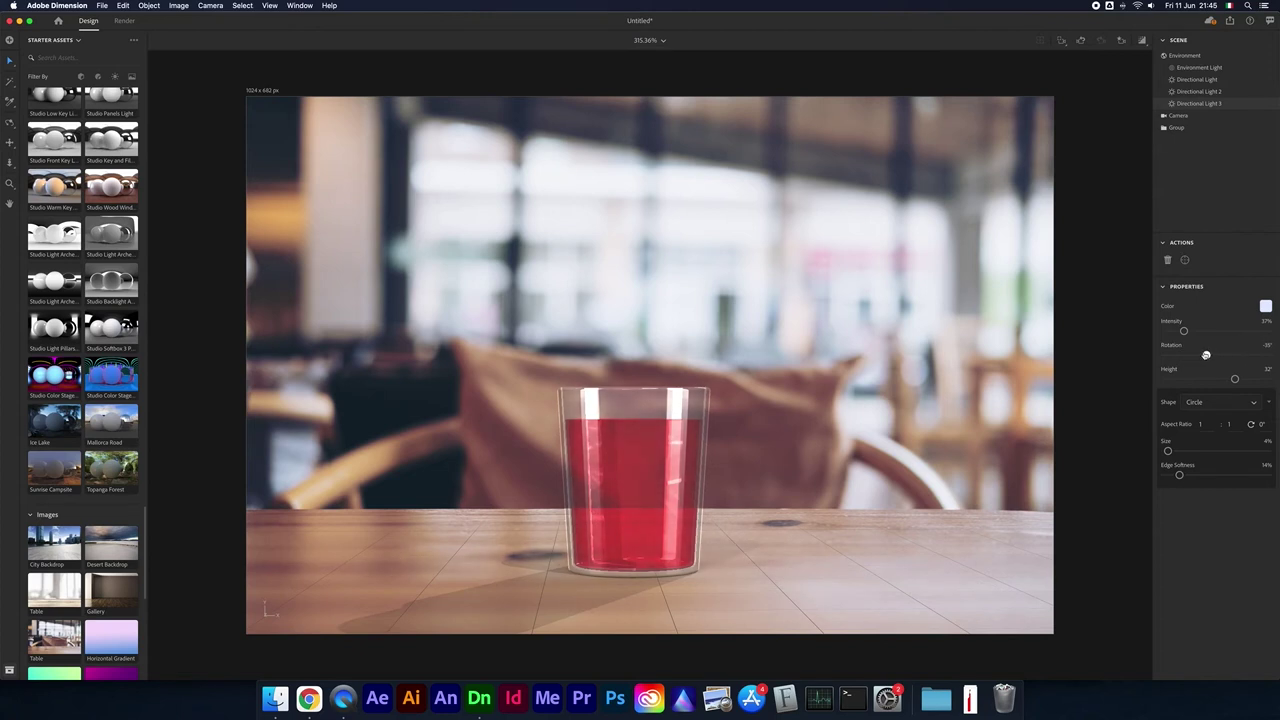
{"action": "left_click_drag", "start_coordinate": [1168, 356], "coordinate": [1173, 356]}
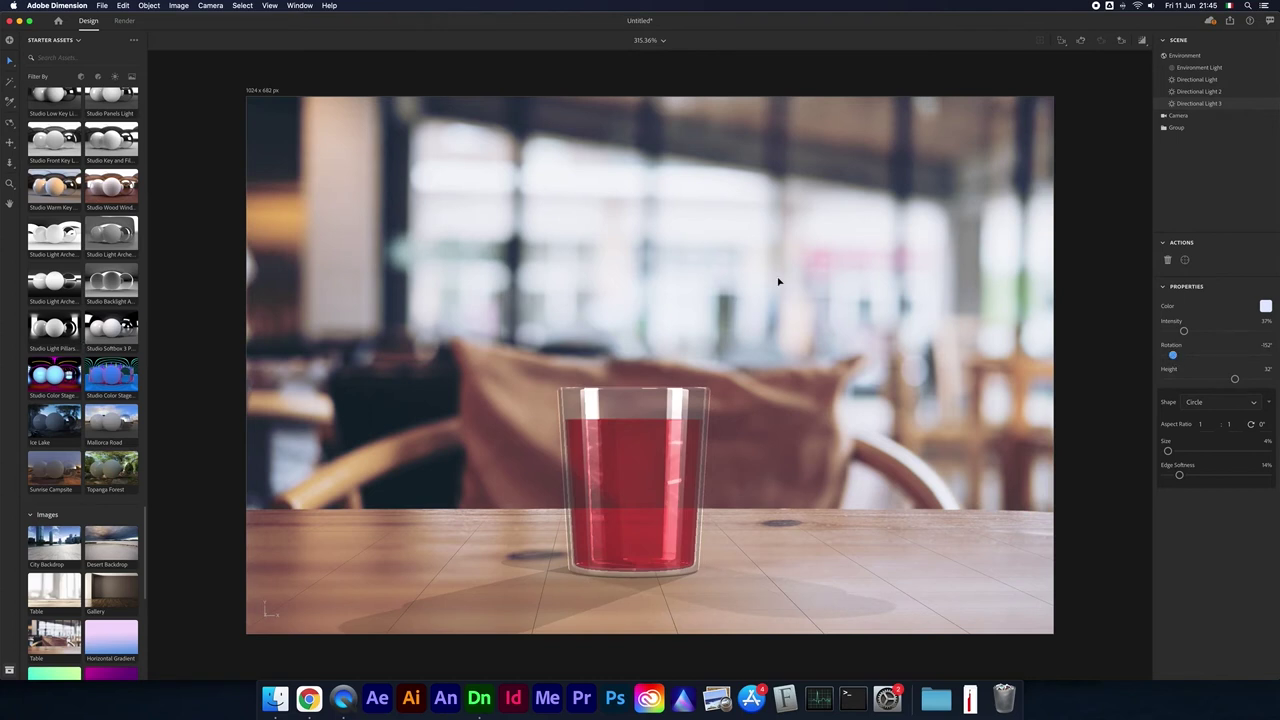
{"action": "key", "text": "Delete"}
{"action": "key", "text": "Delete"}
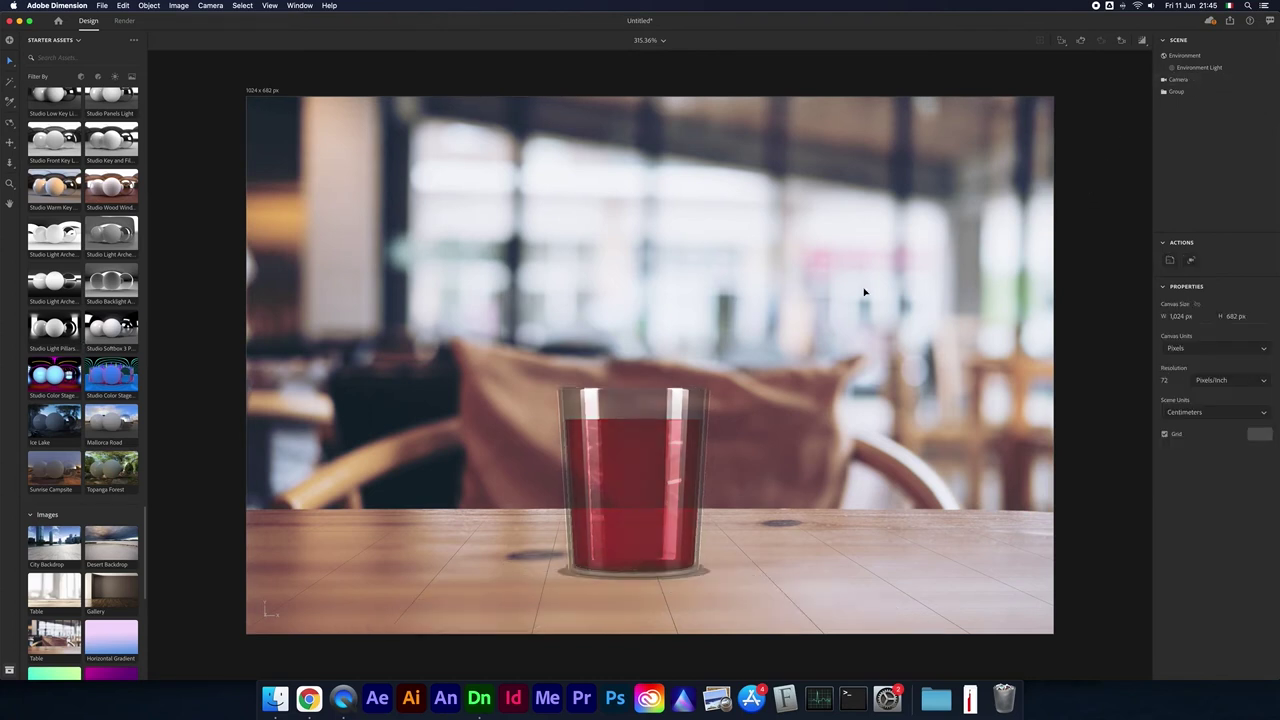
Step: Replace the environment light with a 3-Point Light setup
{"action": "left_click", "coordinate": [1189, 68]}
{"action": "key", "text": "Delete"}
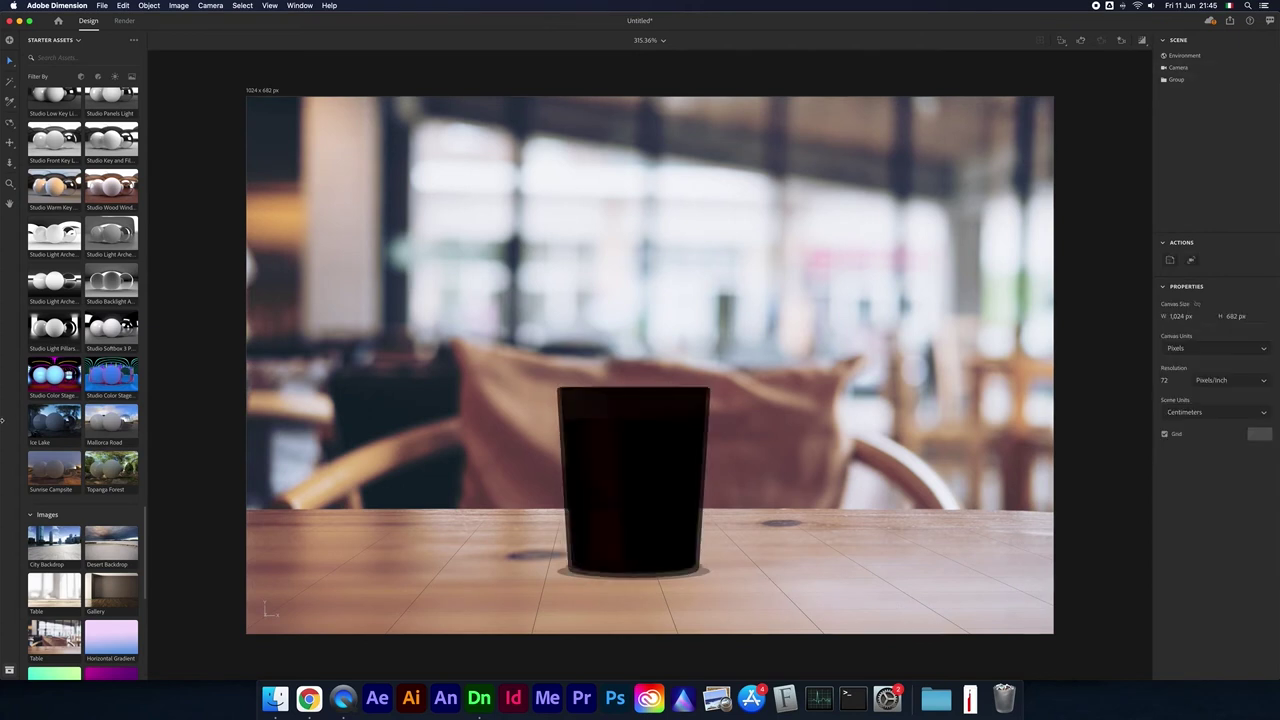
{"action": "scroll", "coordinate": [89, 477], "scroll_direction": "up", "scroll_amount": 3}
{"action": "scroll", "coordinate": [89, 477], "scroll_direction": "up", "scroll_amount": 3}
{"action": "scroll", "coordinate": [89, 477], "scroll_direction": "up", "scroll_amount": 1}
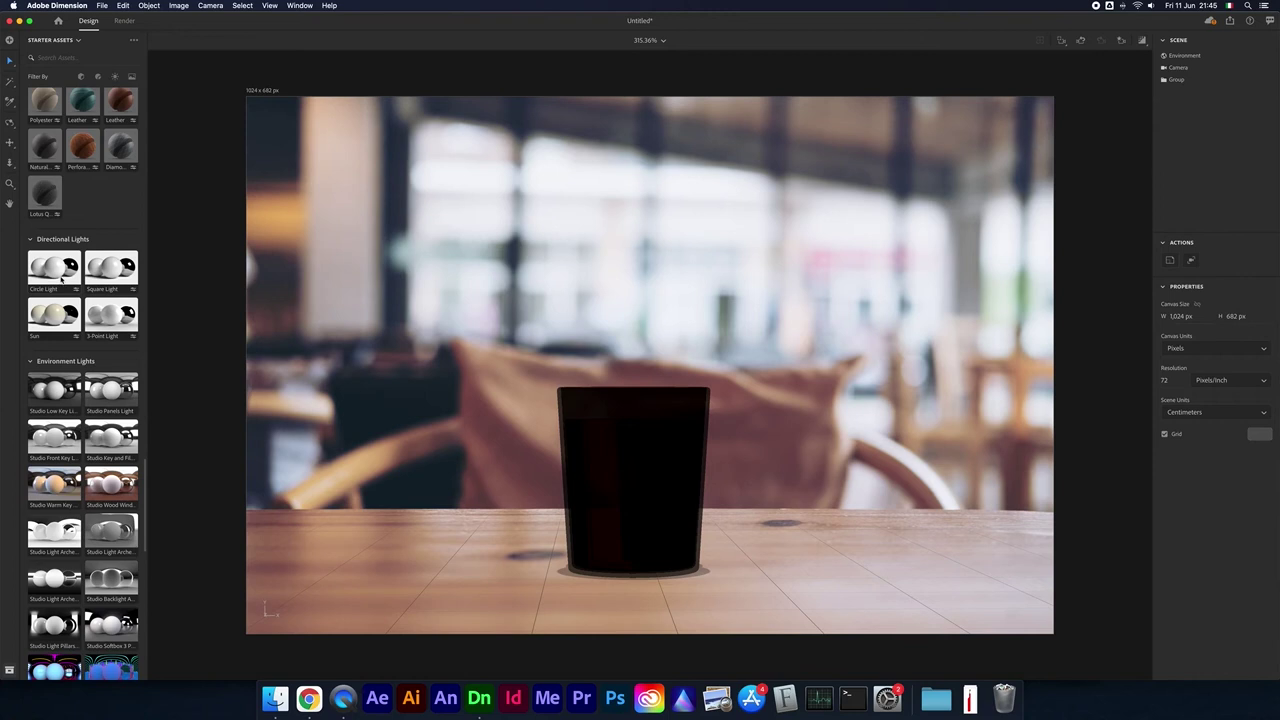
{"action": "left_click", "coordinate": [107, 320]}
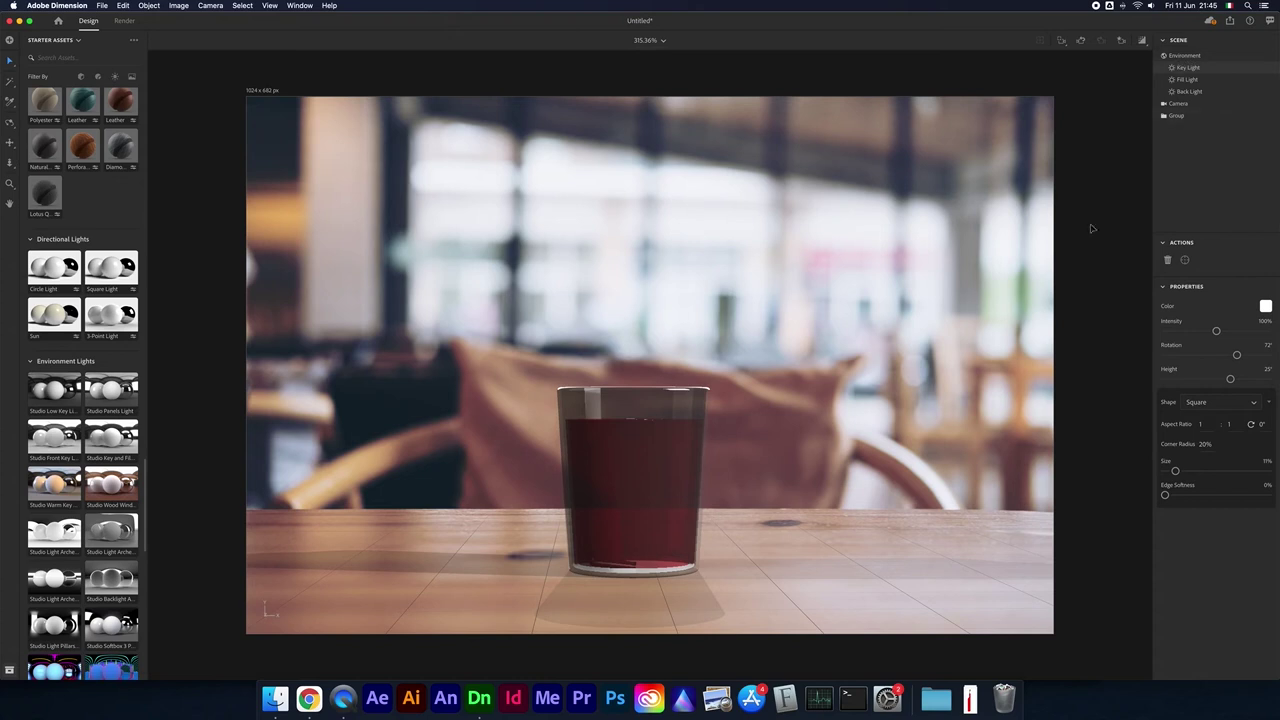
Step: Add and undo a Sun light, then add a studio Environment Light instead
{"action": "left_click", "coordinate": [1184, 57]}
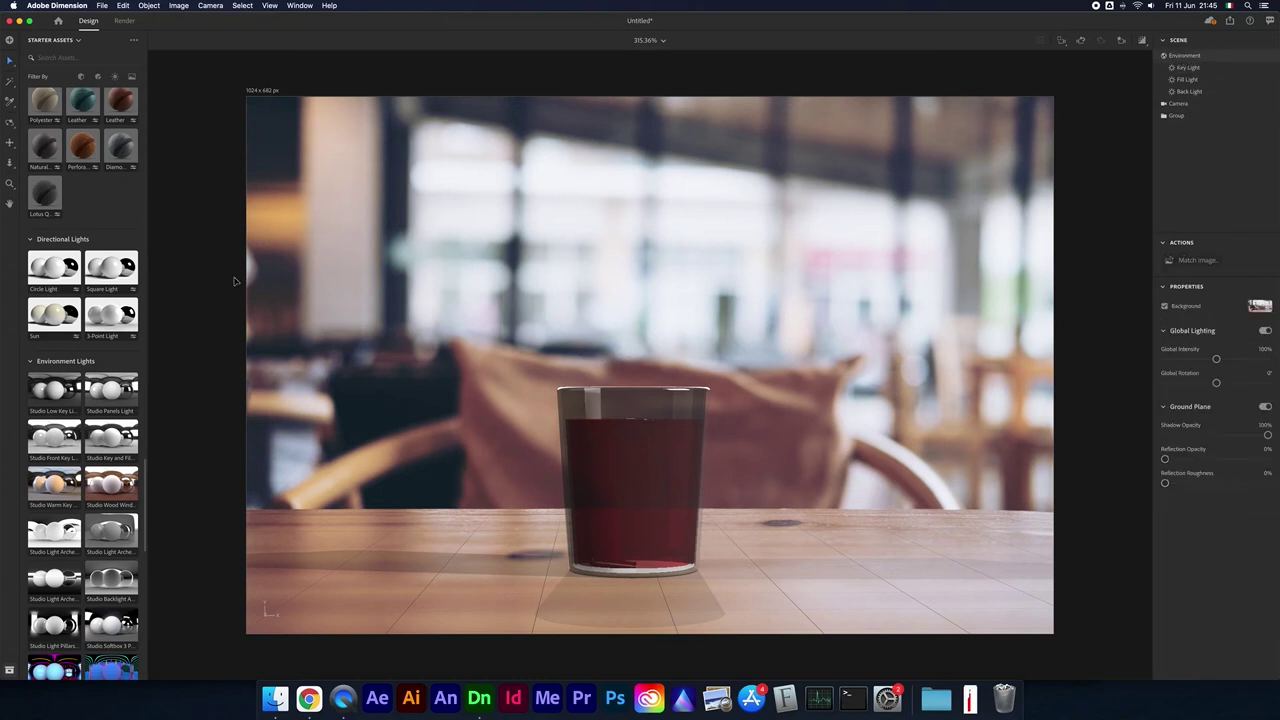
{"action": "left_click", "coordinate": [44, 316]}
{"action": "key", "text": "super+z"}
{"action": "left_click", "coordinate": [54, 447]}
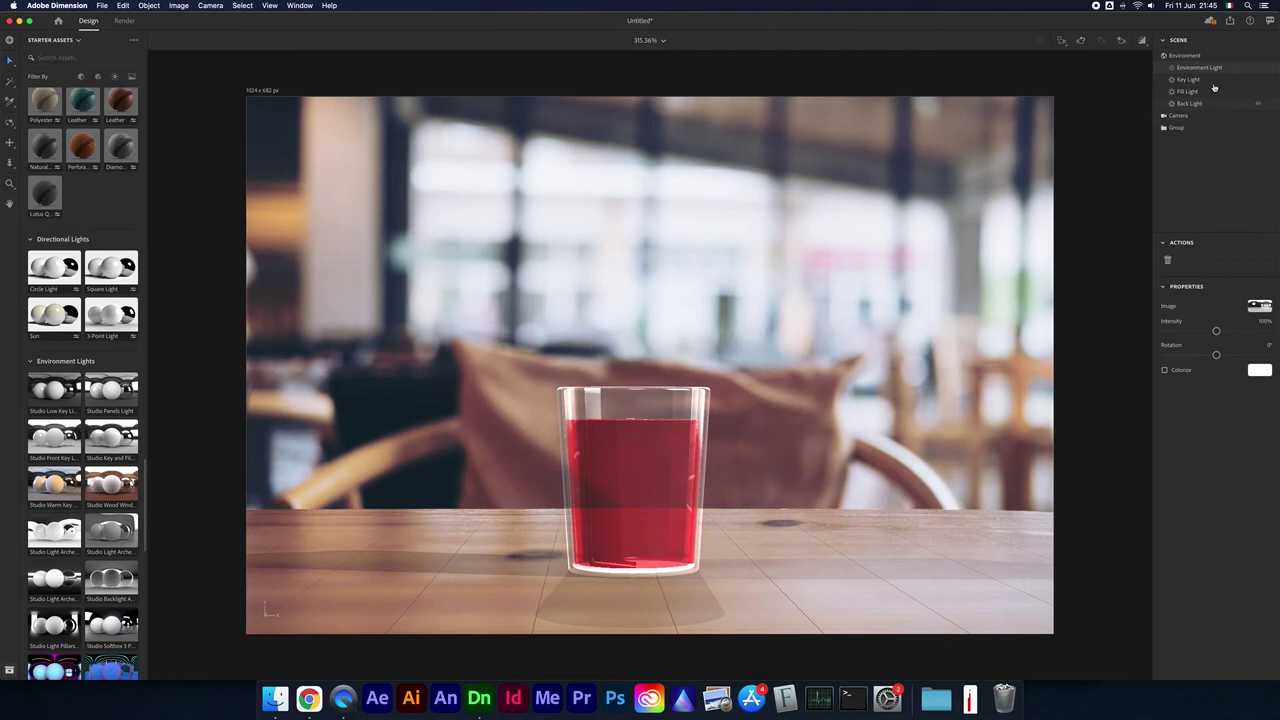
{"action": "left_click", "coordinate": [1188, 104]}
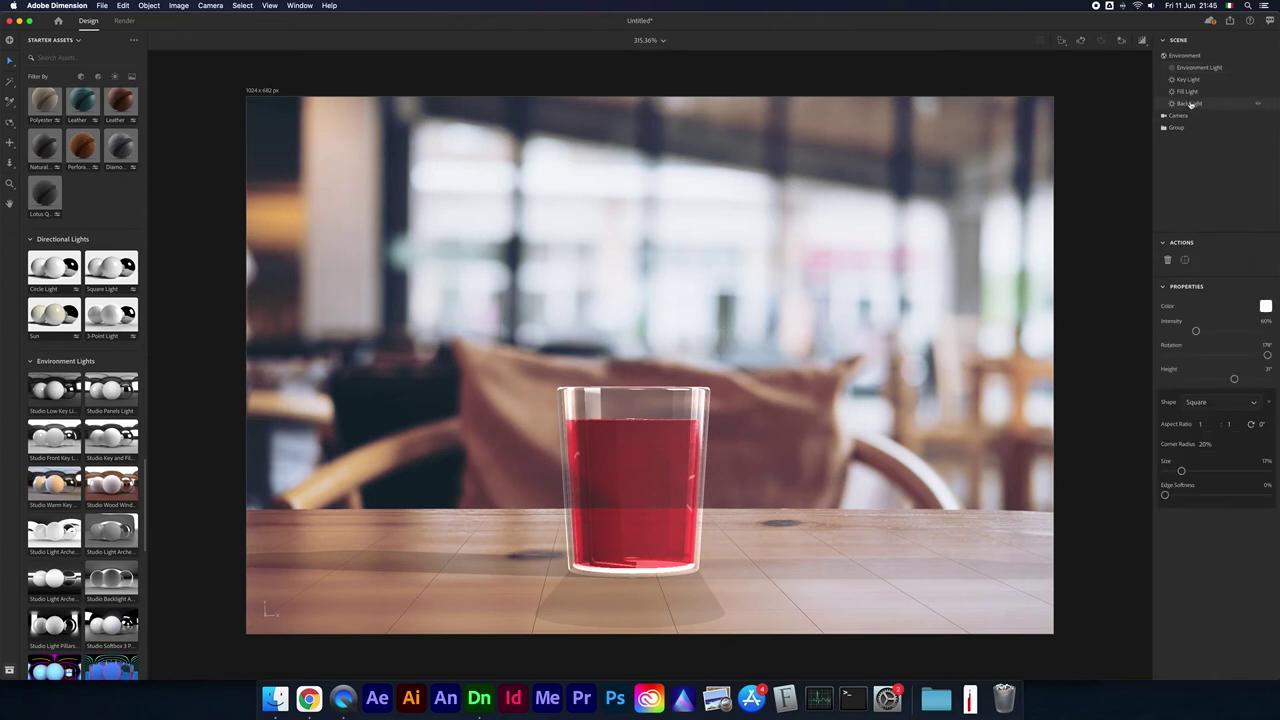
{"action": "left_click", "coordinate": [834, 350]}
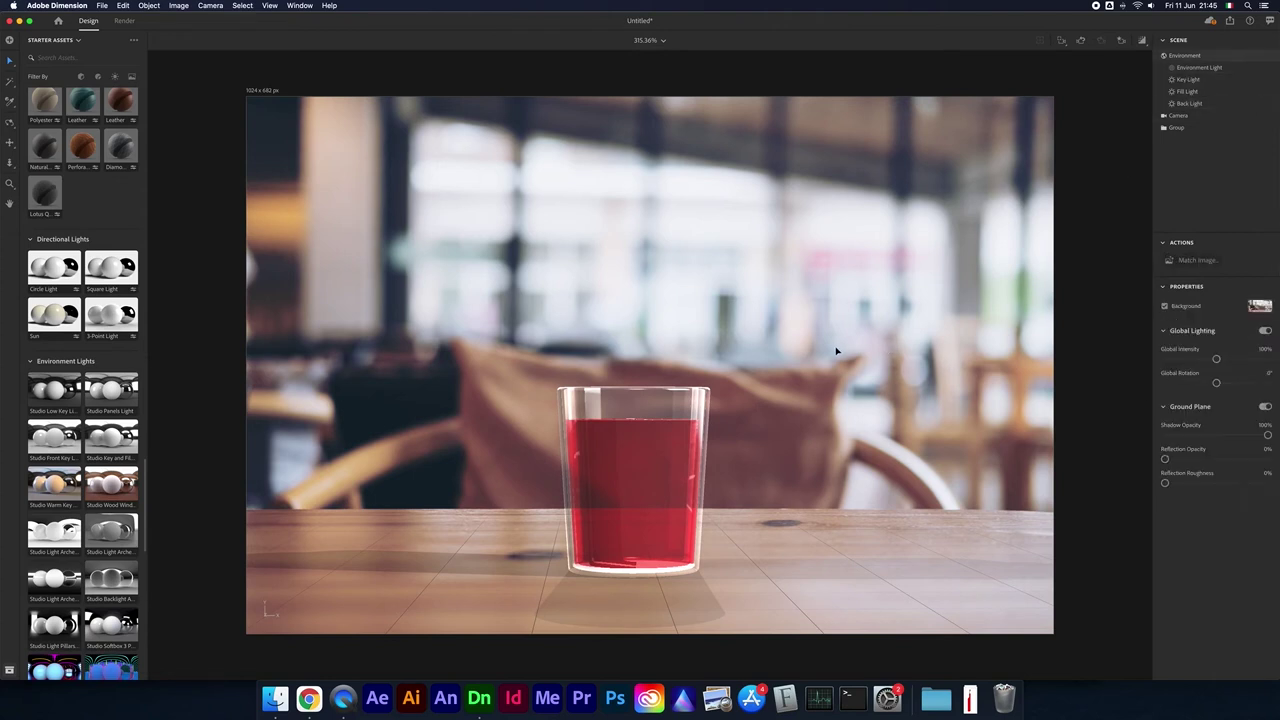
{"action": "left_click", "coordinate": [674, 470]}
Step: Slide the glass across and set it back down on the table
{"action": "left_click_drag", "start_coordinate": [650, 472], "coordinate": [695, 472]}
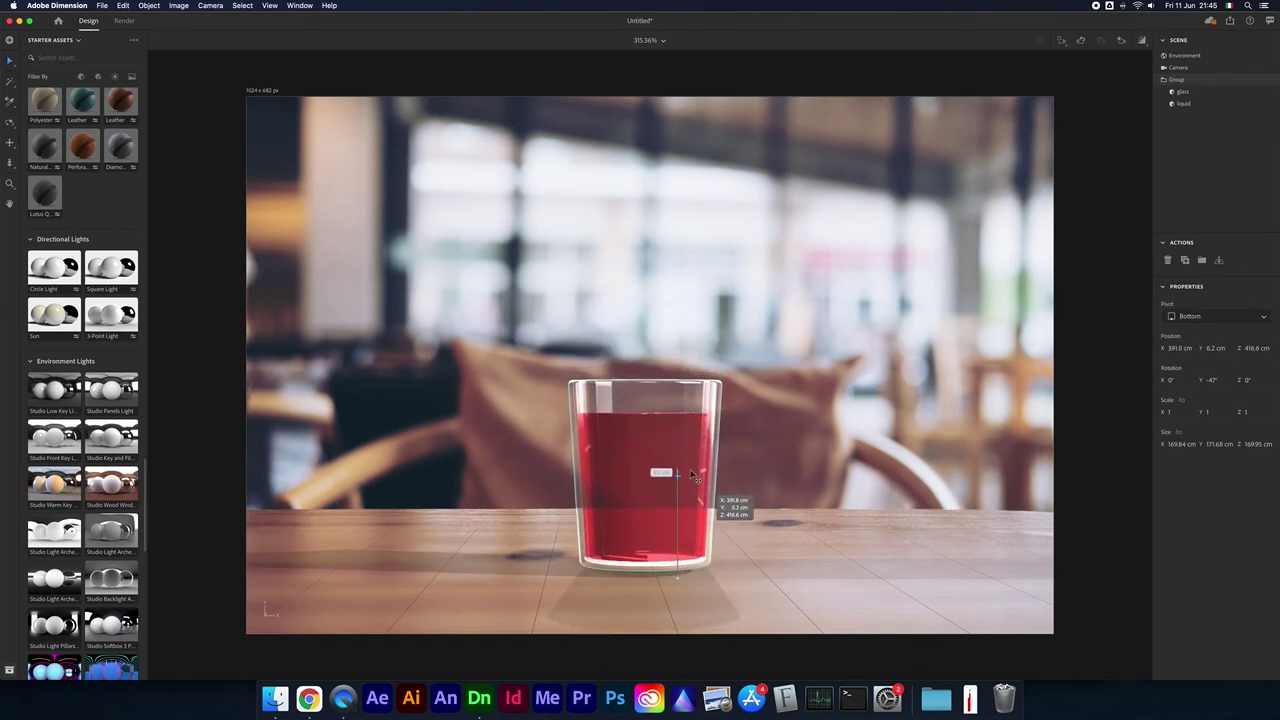
{"action": "left_click_drag", "start_coordinate": [695, 472], "coordinate": [700, 505]}
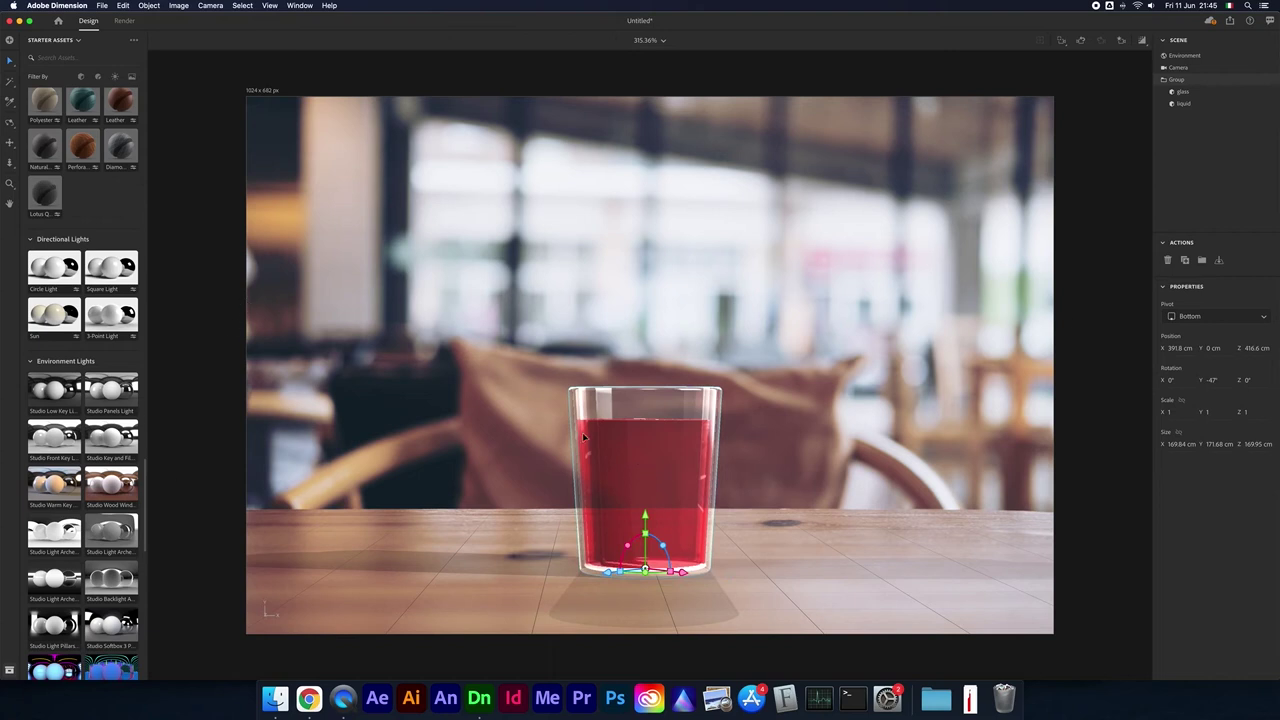
{"action": "left_click", "coordinate": [1189, 103]}
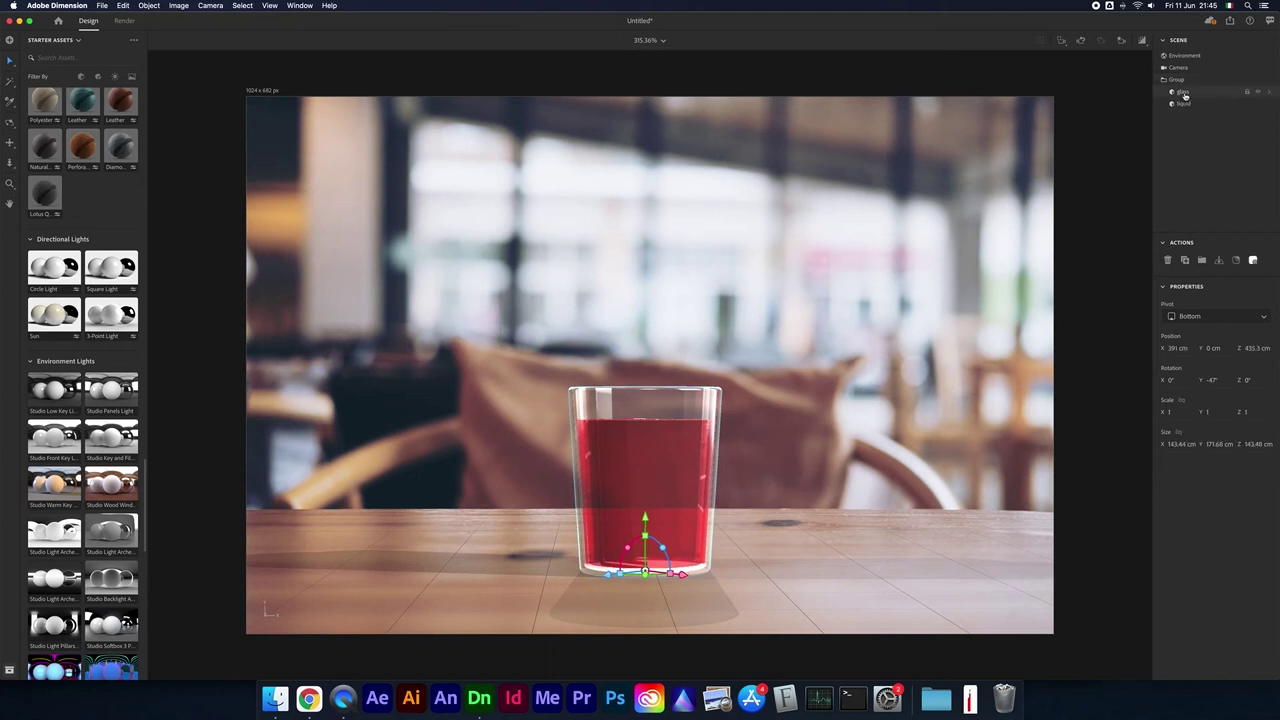
Step: Try 3D Printed Mesh and Plastic Hexagonal Cube, settling on Knurled Aluminum for the glass
{"action": "scroll", "coordinate": [118, 380], "scroll_direction": "up", "scroll_amount": 3}
{"action": "scroll", "coordinate": [118, 390], "scroll_direction": "up", "scroll_amount": 3}
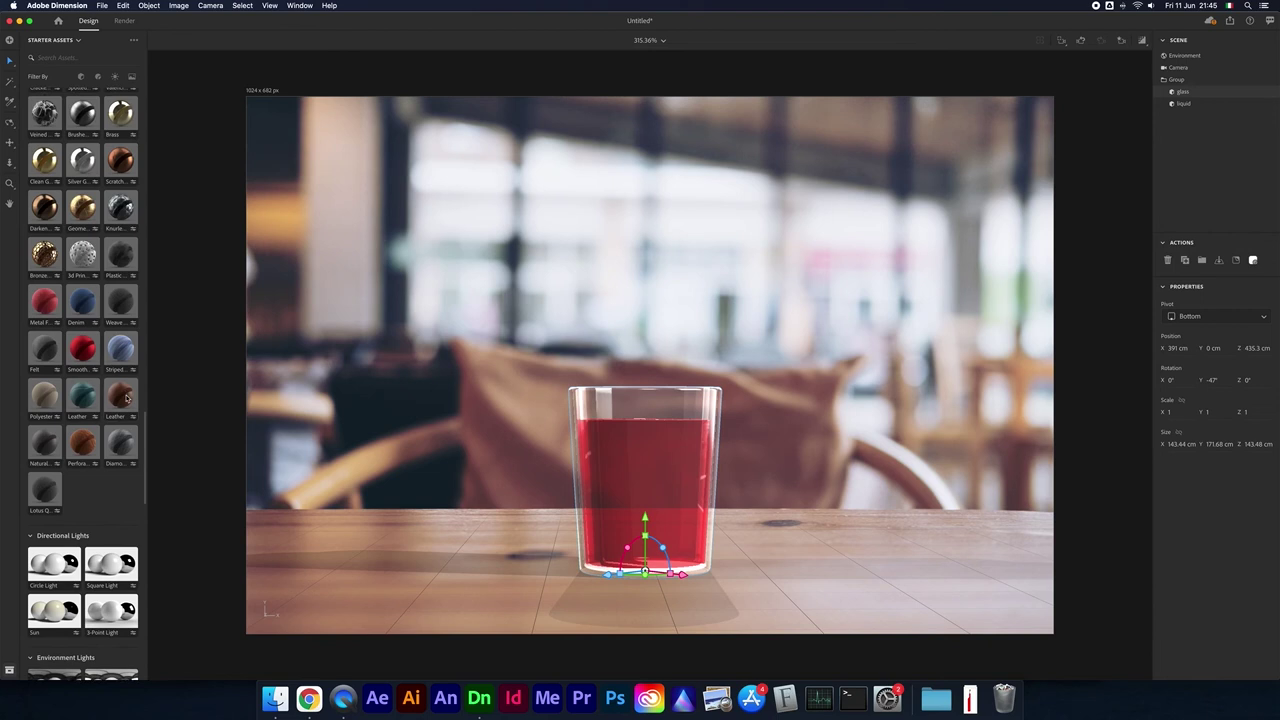
{"action": "scroll", "coordinate": [117, 400], "scroll_direction": "up", "scroll_amount": 2}
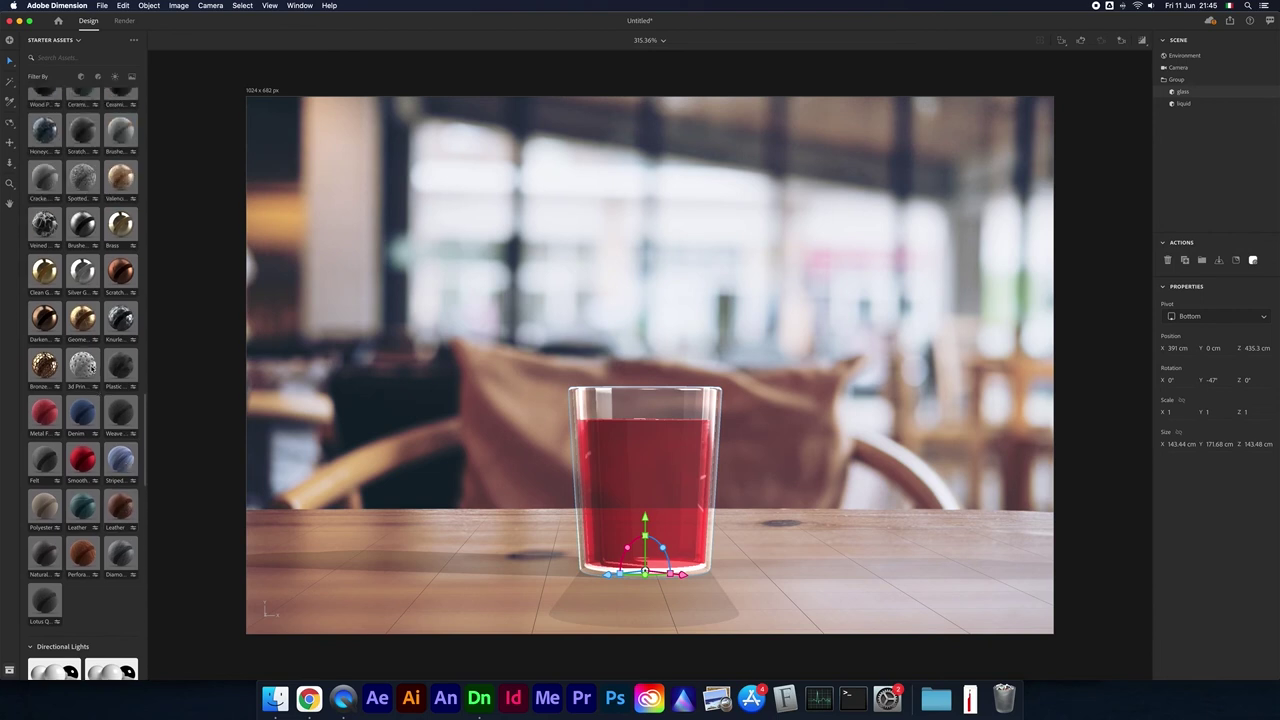
{"action": "left_click", "coordinate": [83, 365]}
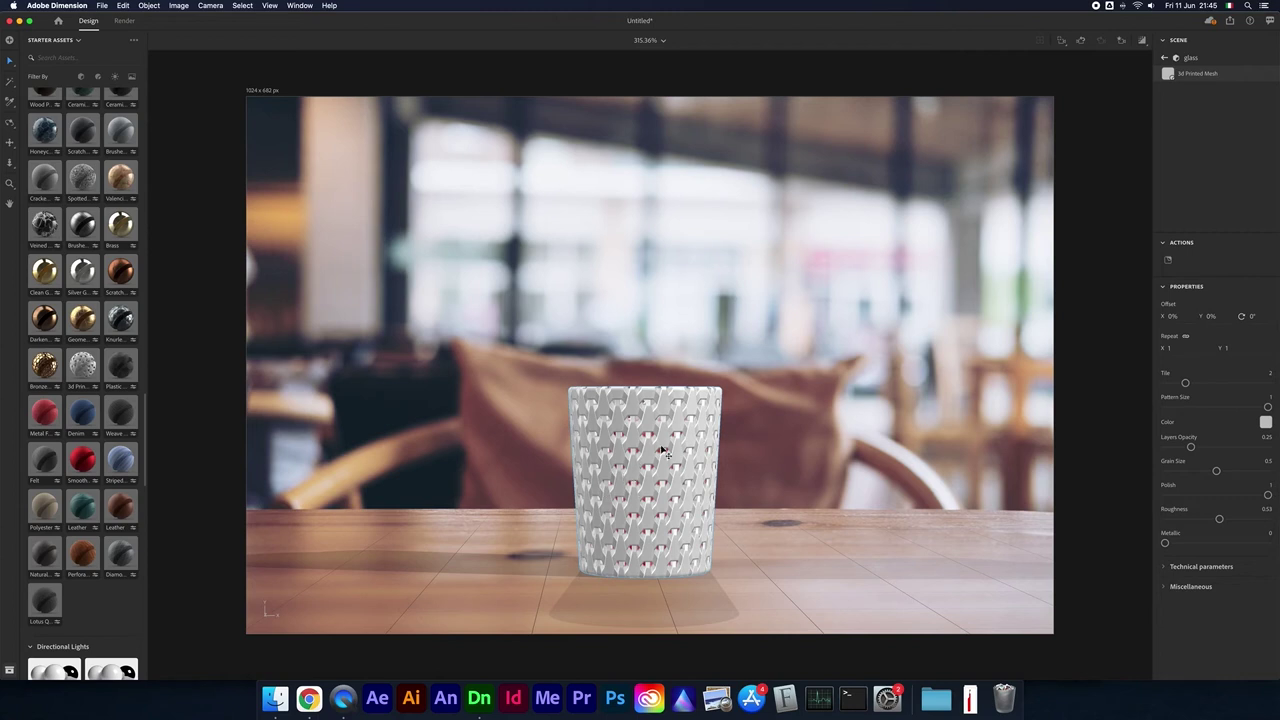
{"action": "left_click", "coordinate": [118, 369]}
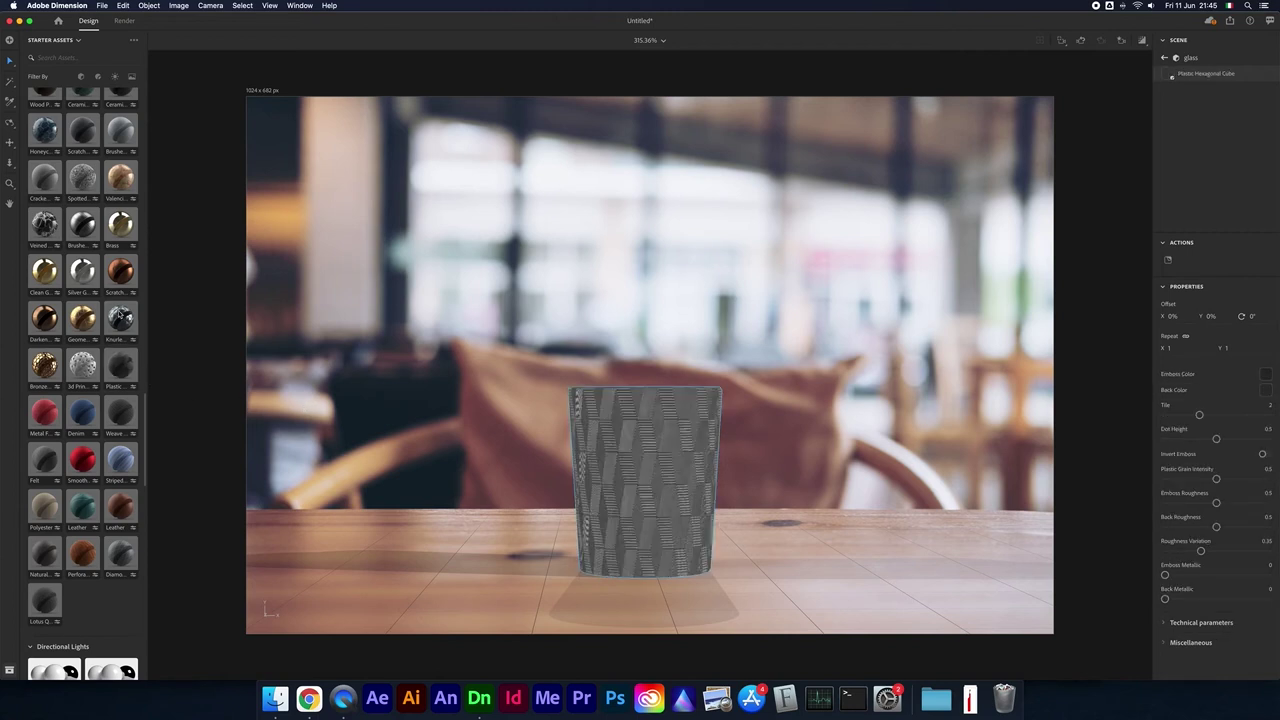
{"action": "left_click", "coordinate": [120, 317]}
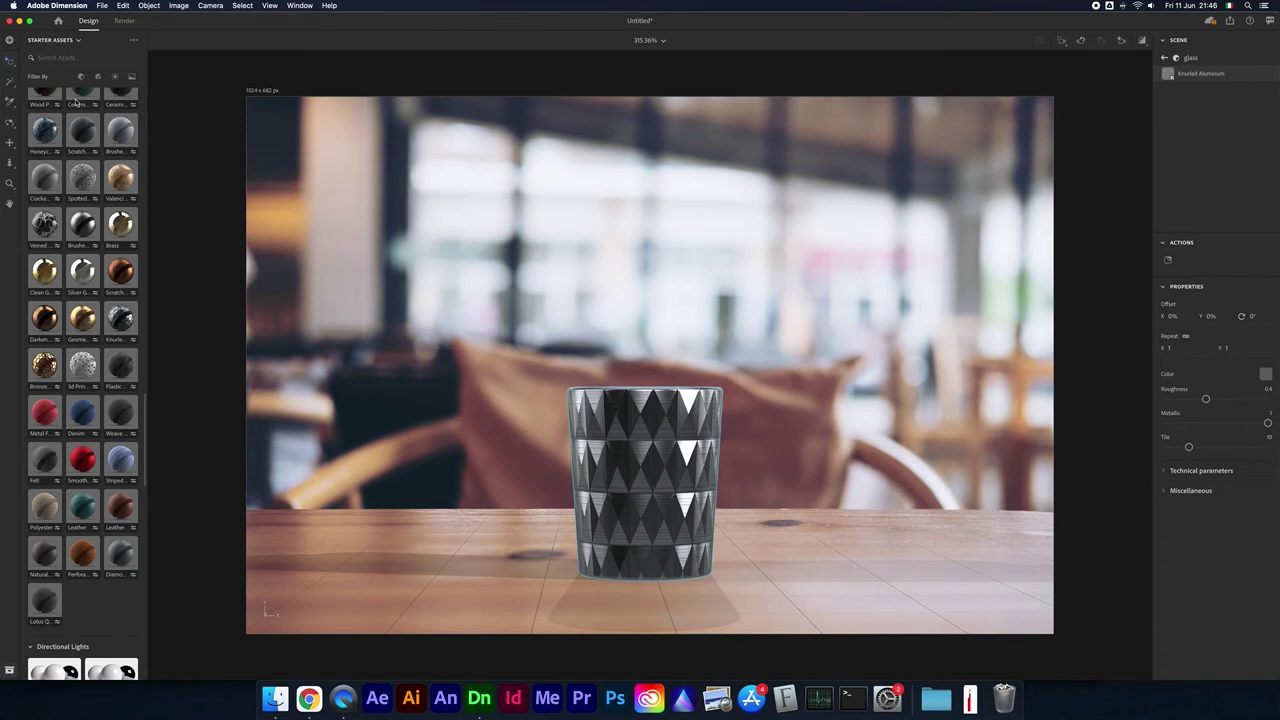
Step: Tilt the glass group, then undo to stand it upright again
{"action": "left_click", "coordinate": [660, 583]}
{"action": "mouse_move", "coordinate": [704, 612]}
{"action": "left_mouse_down"}
{"action": "mouse_move", "coordinate": [776, 575]}
{"action": "mouse_move", "coordinate": [951, 569]}
{"action": "mouse_move", "coordinate": [900, 543]}
{"action": "mouse_move", "coordinate": [793, 629]}
{"action": "mouse_move", "coordinate": [616, 636]}
{"action": "mouse_move", "coordinate": [731, 658]}
{"action": "mouse_move", "coordinate": [657, 658]}
{"action": "mouse_move", "coordinate": [648, 700]}
{"action": "left_mouse_up"}
{"action": "key", "text": "super+z"}
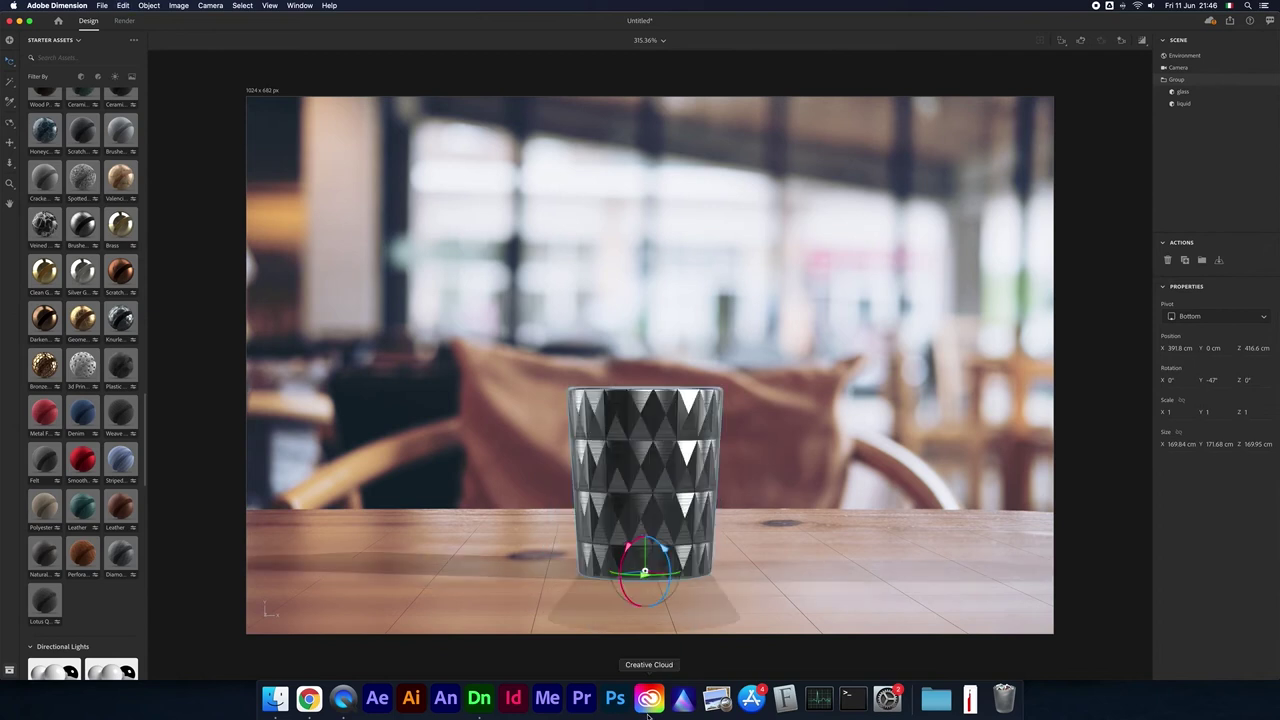
Step: Spin the glass group to see where the red liquid sits
{"action": "left_click", "coordinate": [745, 393]}
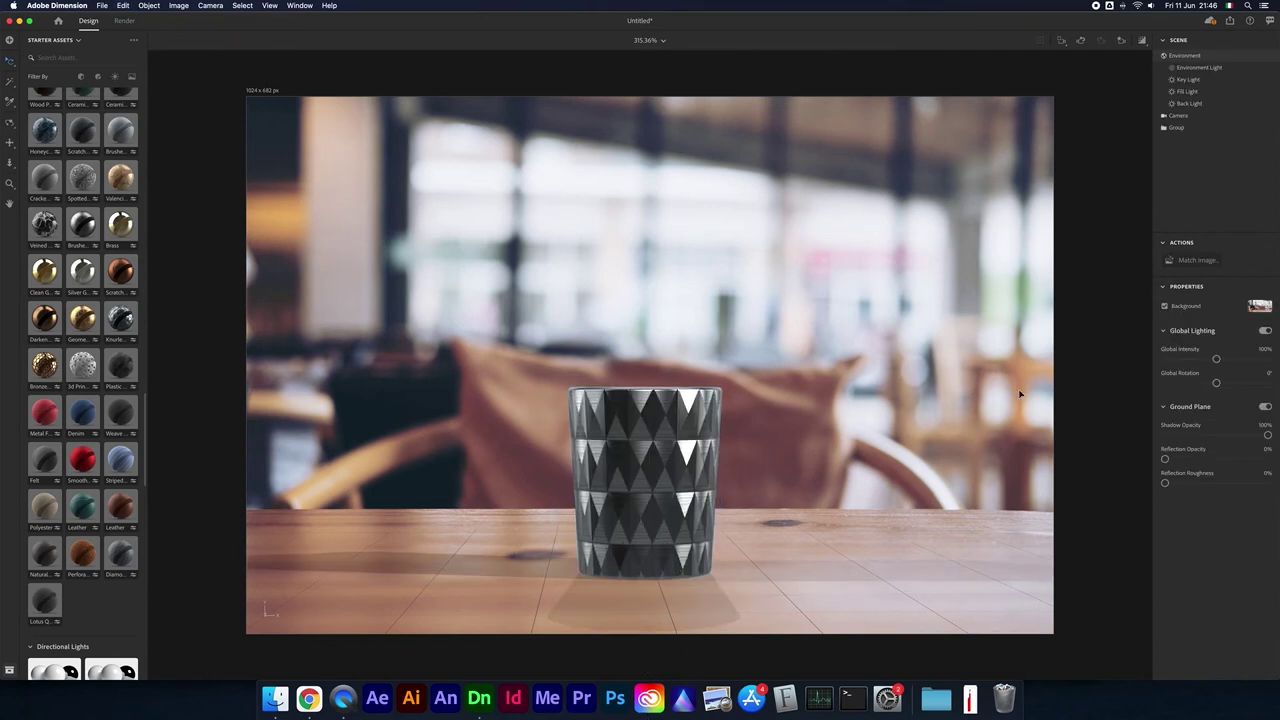
{"action": "left_click", "coordinate": [658, 412]}
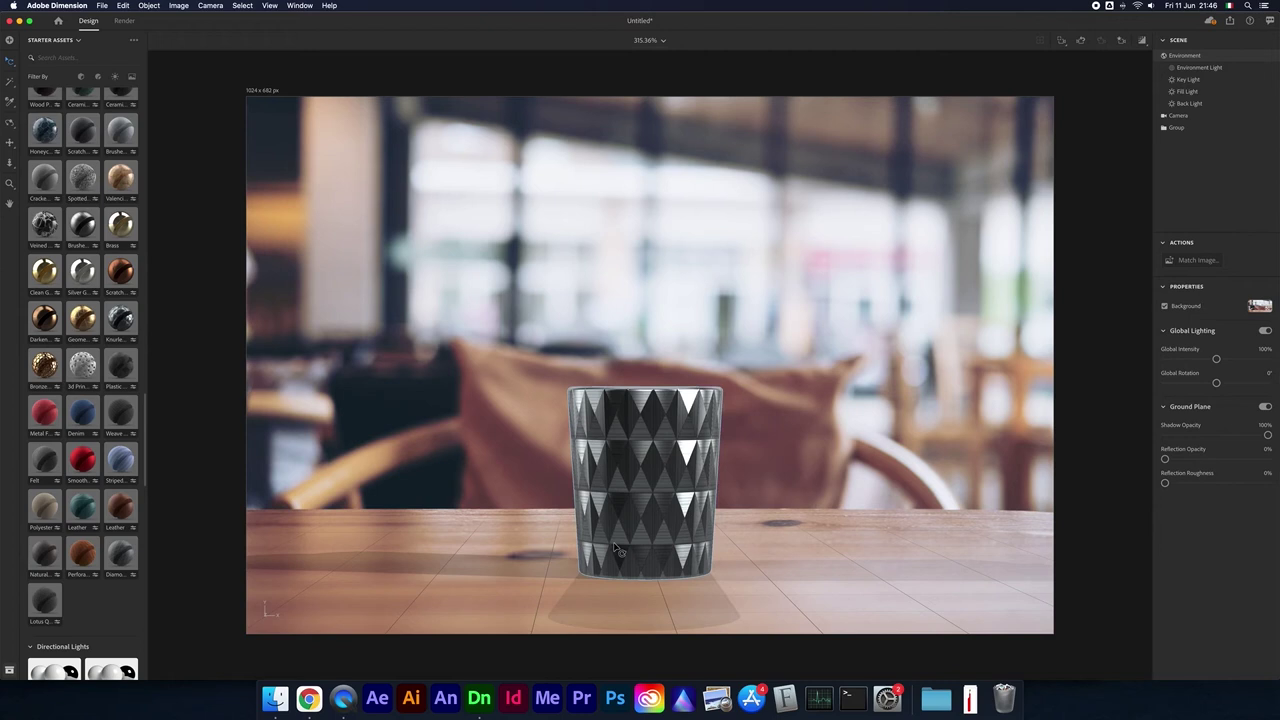
{"action": "left_click_drag", "start_coordinate": [610, 580], "coordinate": [790, 576]}
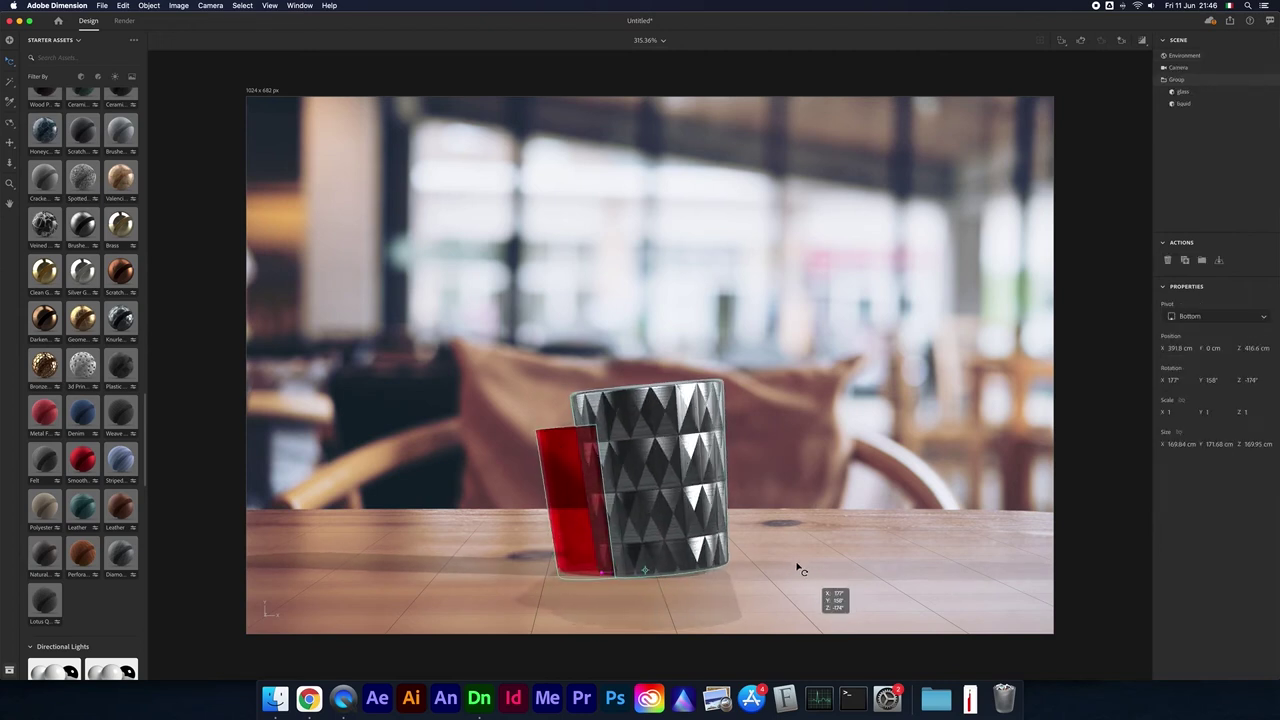
{"action": "left_click_drag", "start_coordinate": [790, 576], "coordinate": [714, 610]}
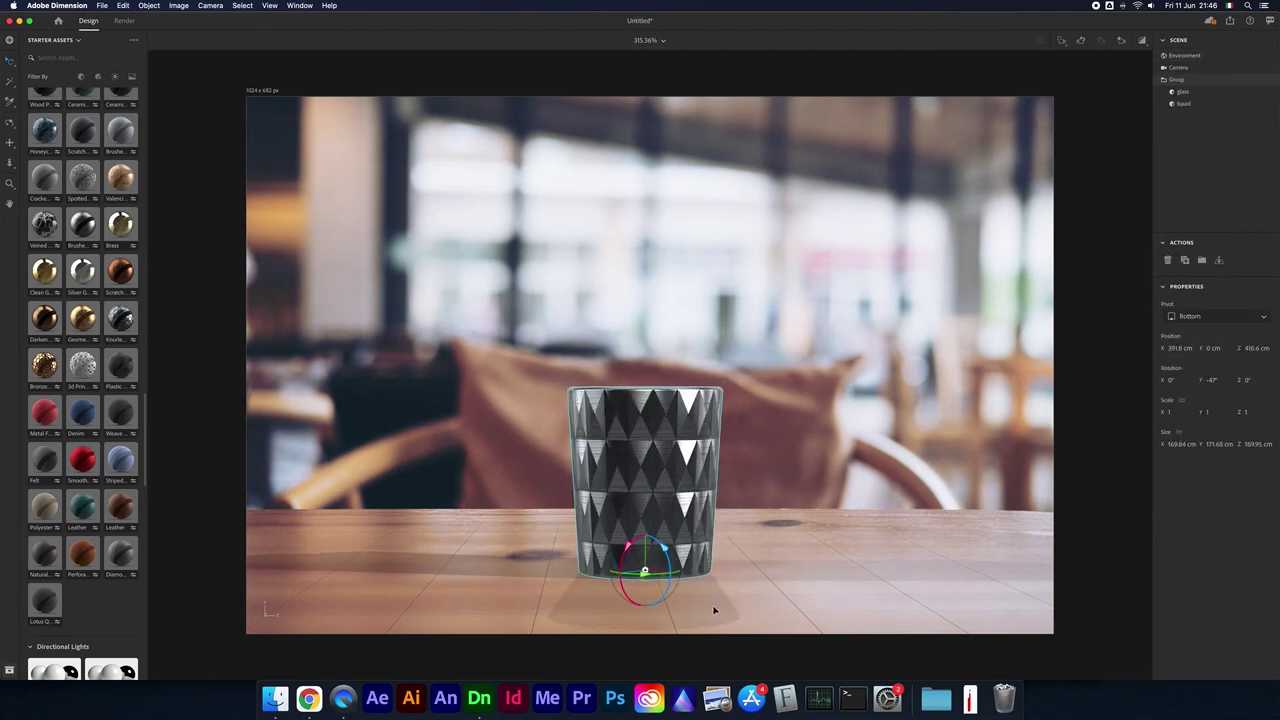
{"action": "left_click_drag", "start_coordinate": [644, 578], "coordinate": [754, 580]}
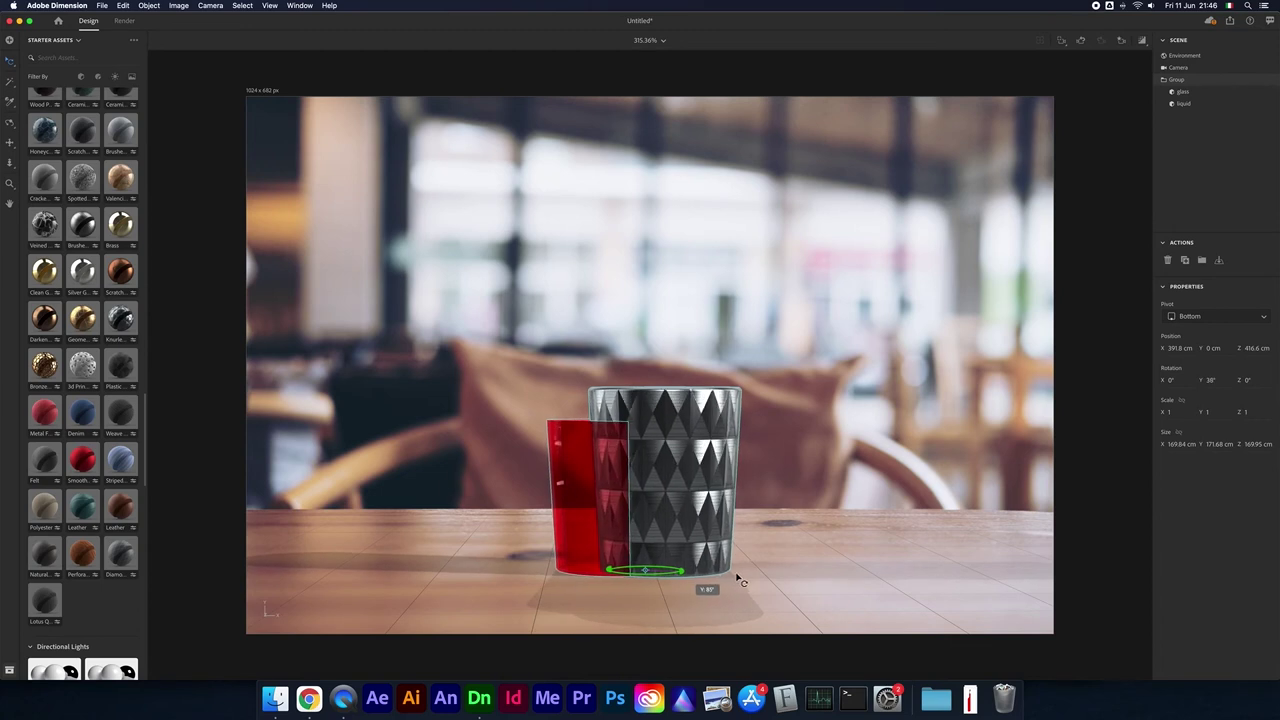
Step: Move and turn the red liquid into the glass, checking from another angle
{"action": "left_click", "coordinate": [1184, 106]}
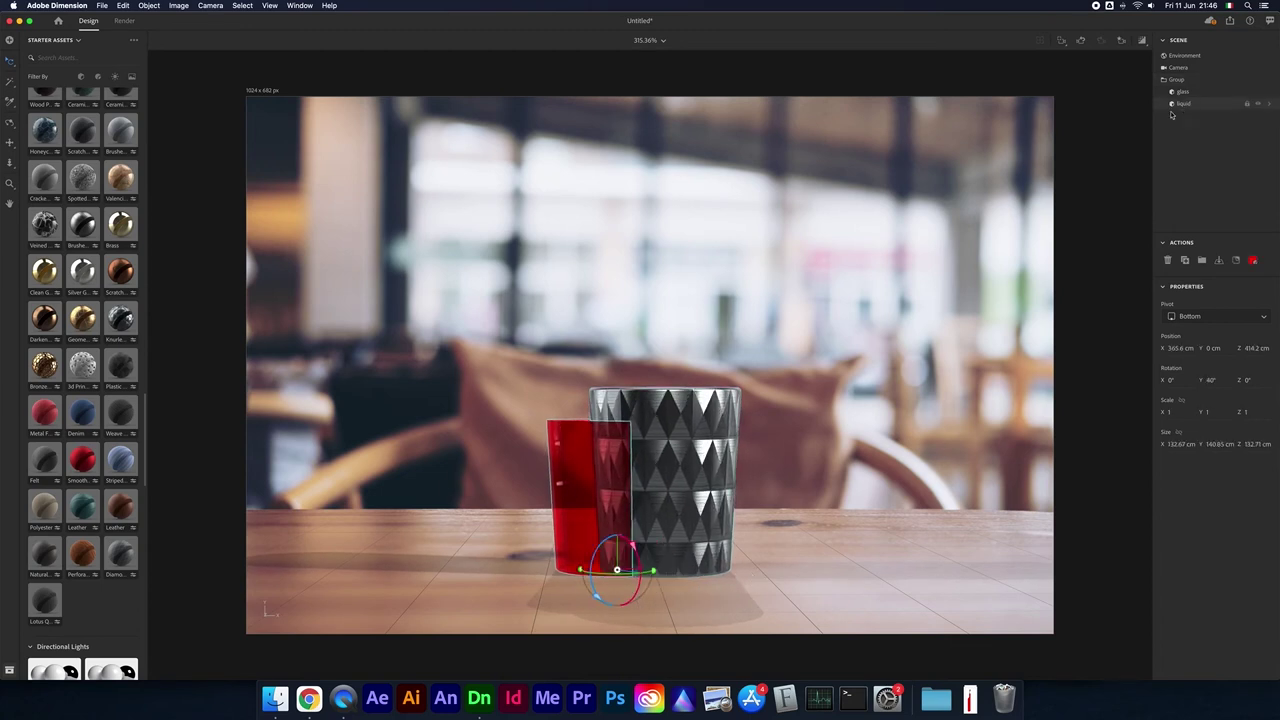
{"action": "left_click", "coordinate": [10, 60]}
{"action": "left_click_drag", "start_coordinate": [587, 547], "coordinate": [631, 543]}
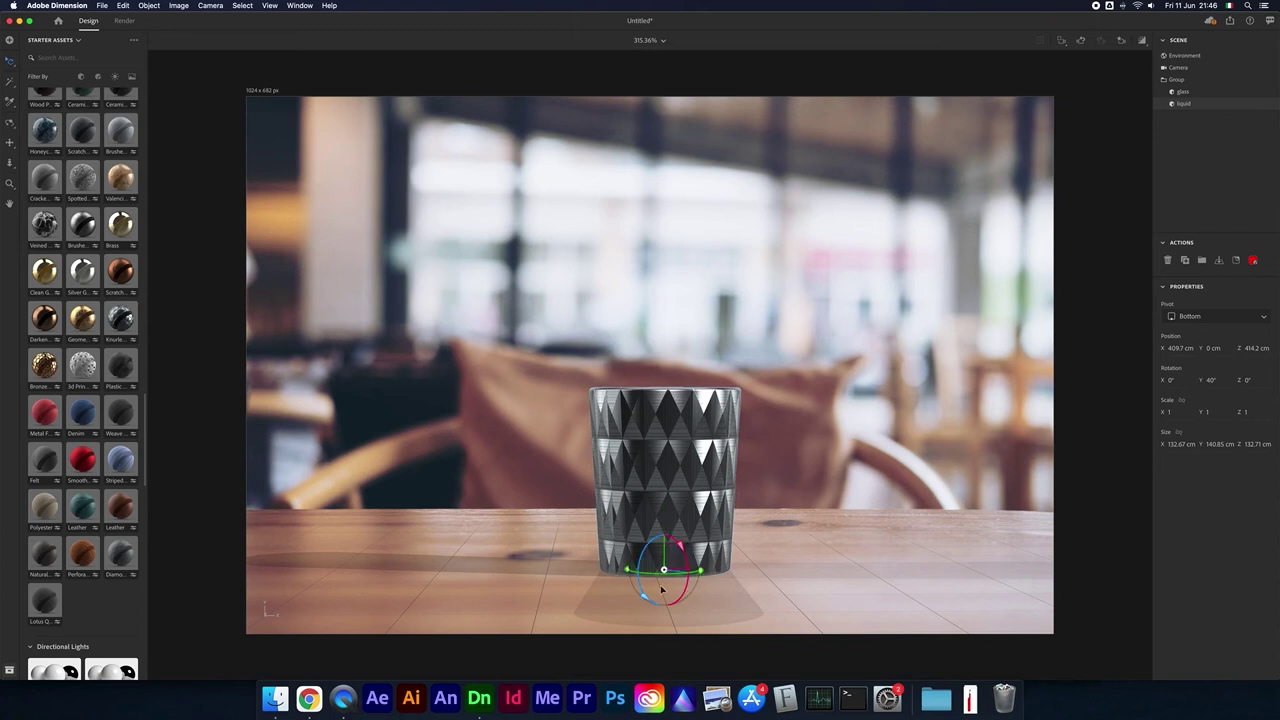
{"action": "mouse_move", "coordinate": [632, 578]}
{"action": "left_mouse_down"}
{"action": "mouse_move", "coordinate": [803, 571]}
{"action": "mouse_move", "coordinate": [538, 575]}
{"action": "mouse_move", "coordinate": [680, 578]}
{"action": "left_mouse_up"}
{"action": "left_click", "coordinate": [1172, 80]}
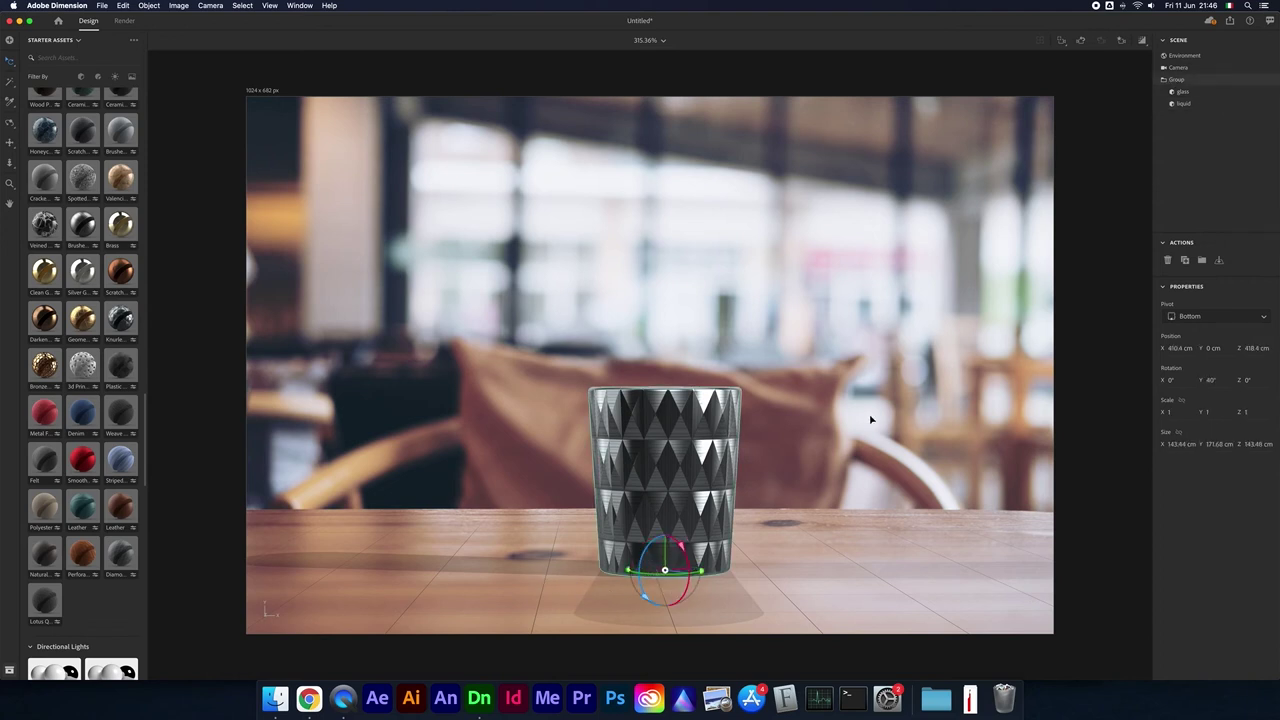
{"action": "left_click_drag", "start_coordinate": [634, 568], "coordinate": [742, 580]}
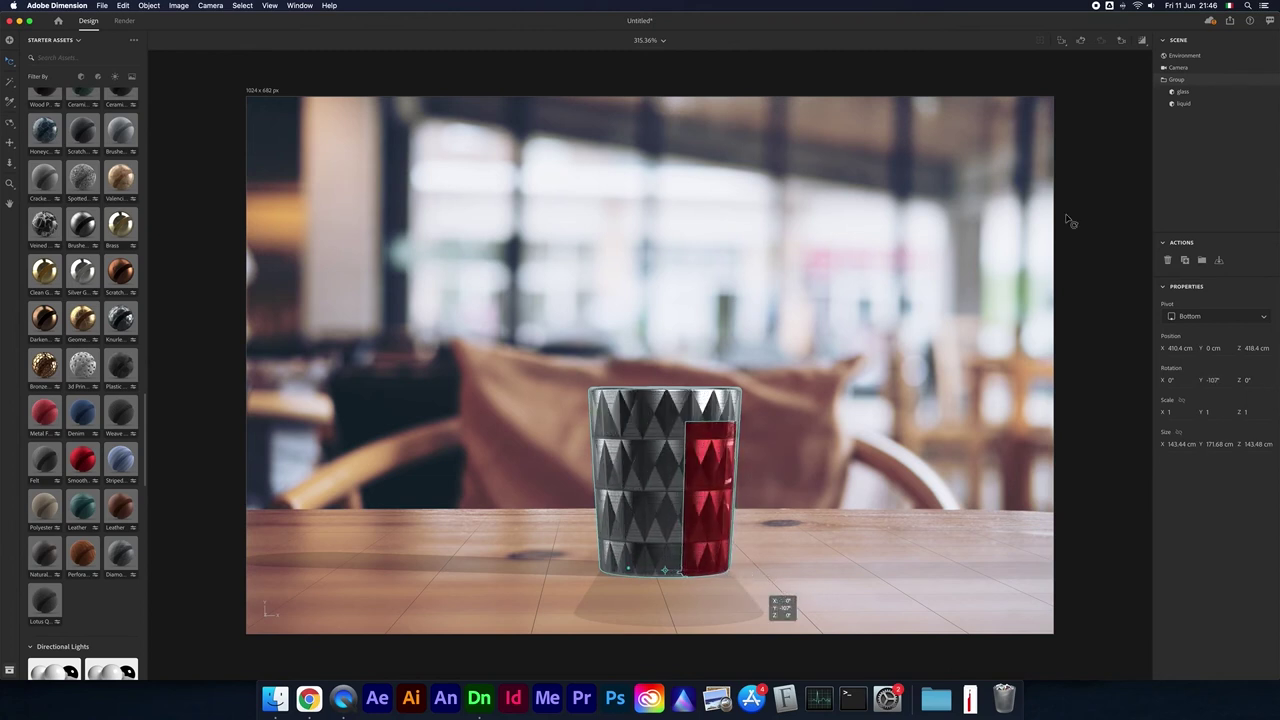
{"action": "left_click", "coordinate": [1193, 106]}
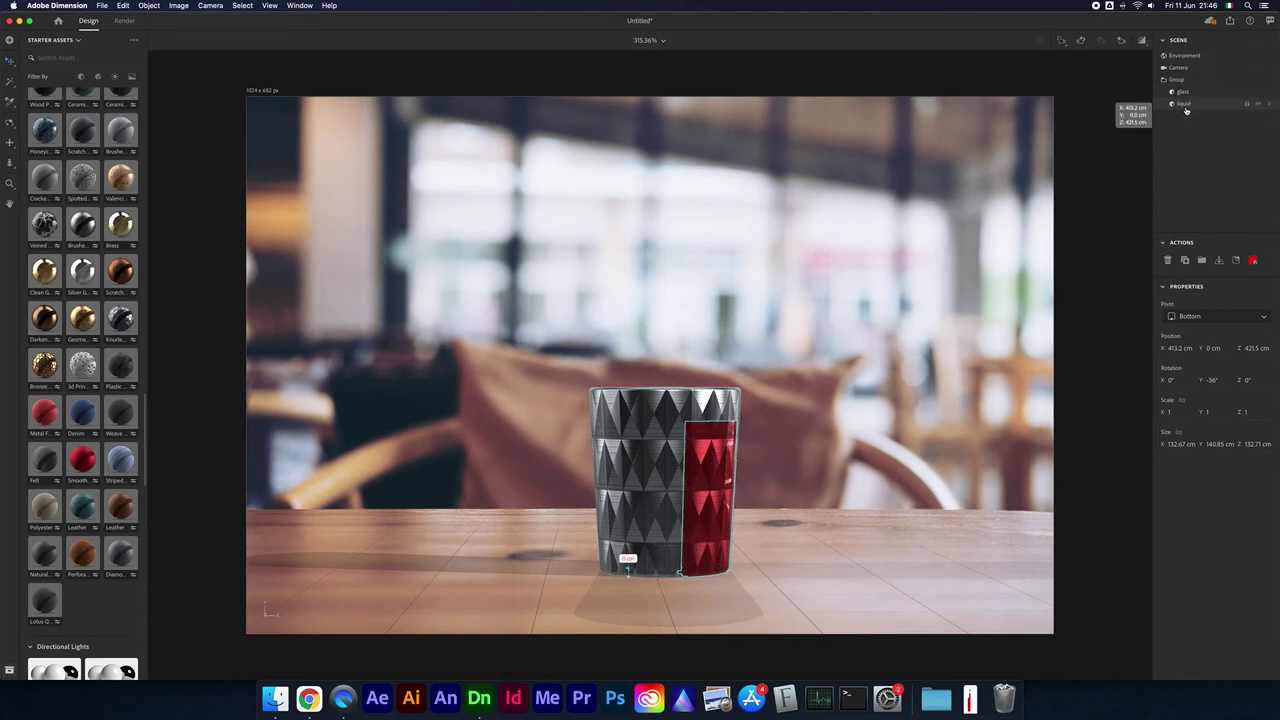
{"action": "left_click_drag", "start_coordinate": [720, 573], "coordinate": [716, 570]}
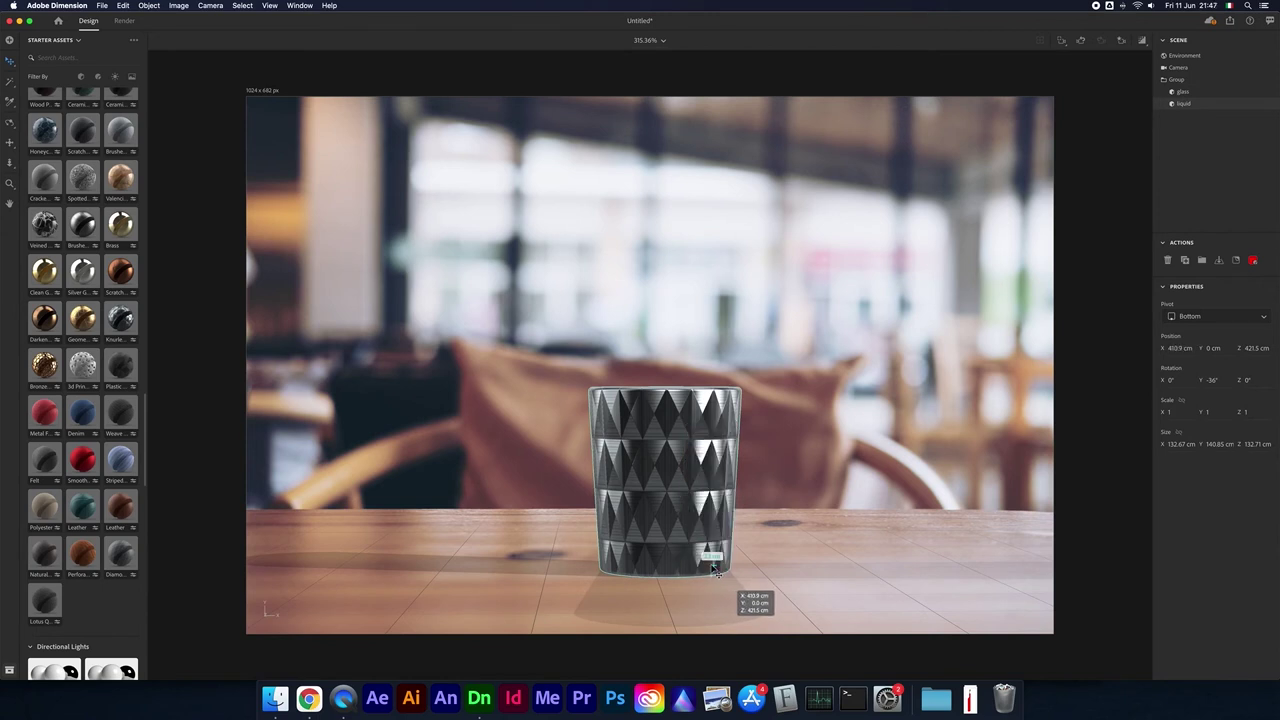
{"action": "mouse_move", "coordinate": [666, 572]}
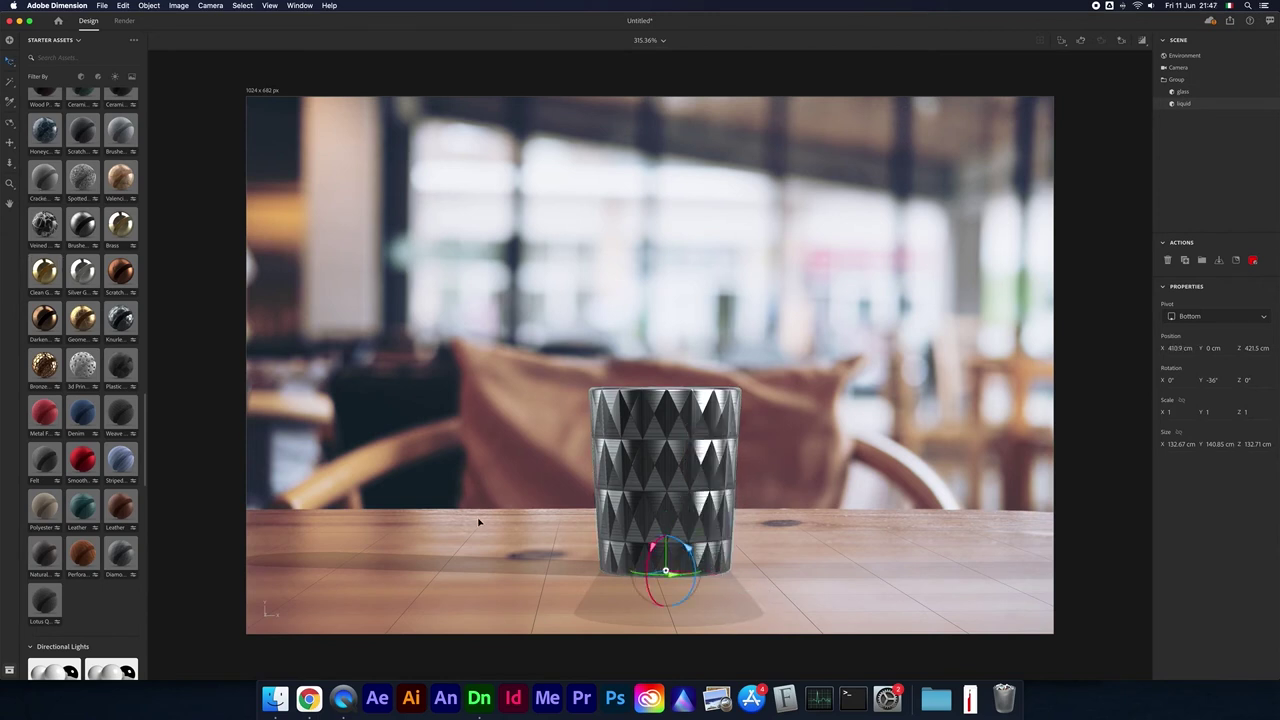
{"action": "left_click_drag", "start_coordinate": [677, 578], "coordinate": [1046, 214]}
Step: Rotate the glass group to Y -62° to confirm the liquid is hidden
{"action": "left_click", "coordinate": [1196, 80]}
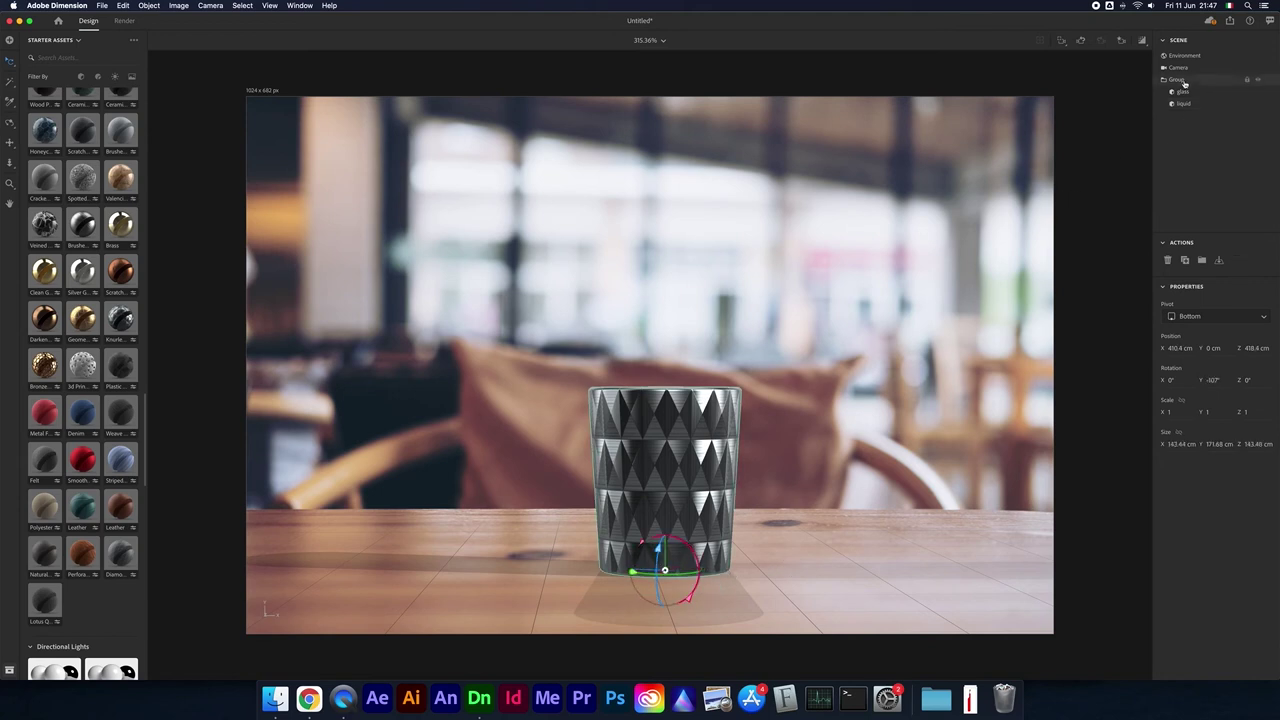
{"action": "mouse_move", "coordinate": [651, 578]}
{"action": "left_mouse_down"}
{"action": "mouse_move", "coordinate": [686, 595]}
{"action": "mouse_move", "coordinate": [896, 560]}
{"action": "left_mouse_up"}
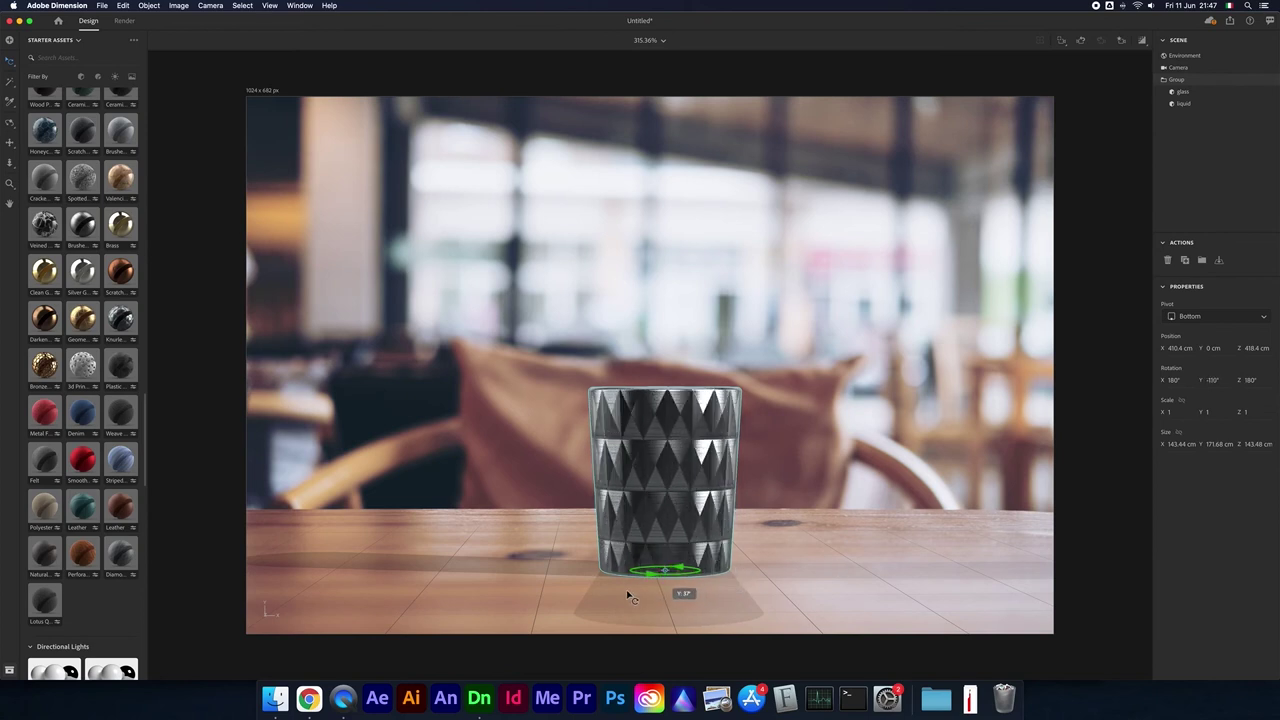
{"action": "left_click_drag", "start_coordinate": [896, 560], "coordinate": [668, 448]}
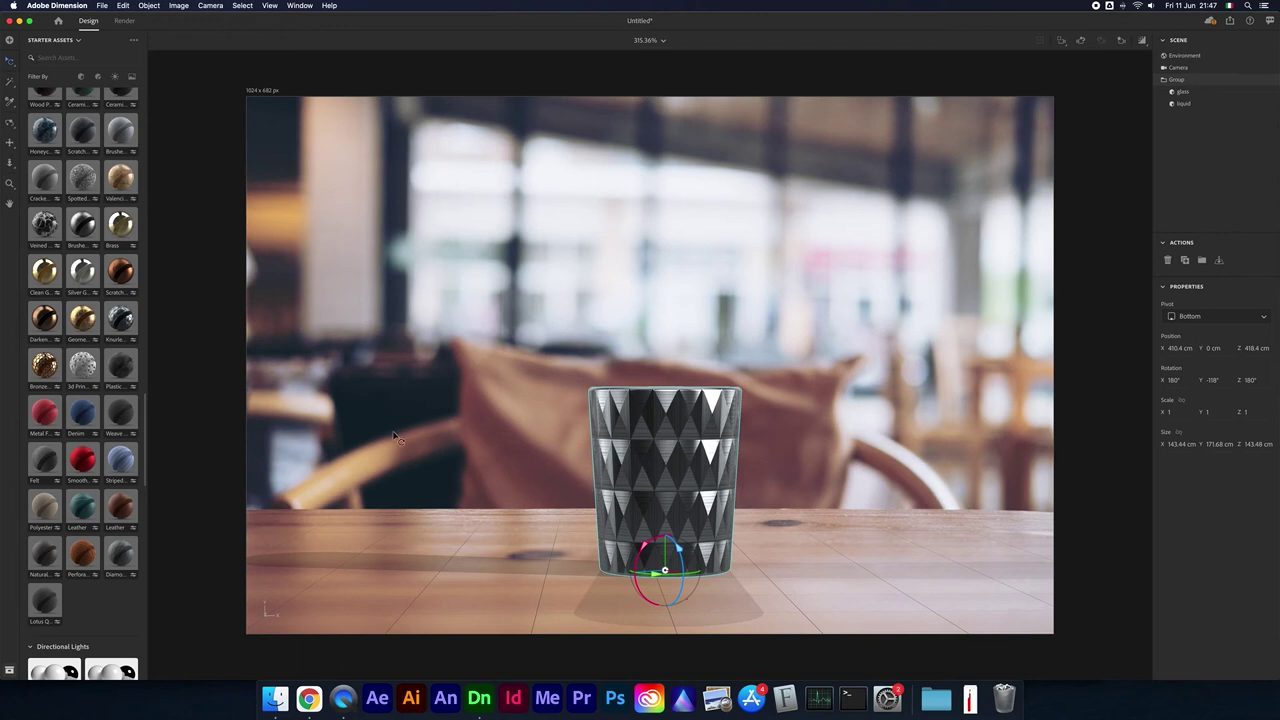
{"action": "left_click", "coordinate": [1180, 93]}
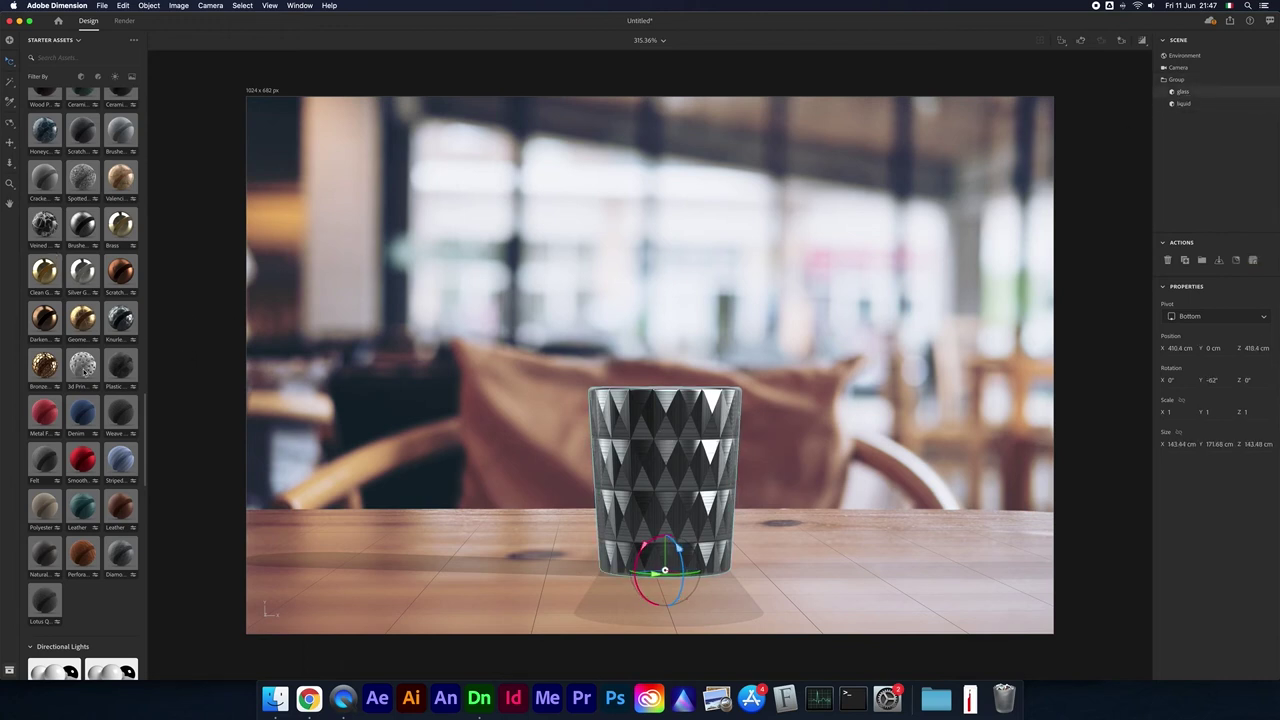
Step: Try Bronze Hexagon Tiles, Silver Glossy and Water materials on the glass
{"action": "left_click", "coordinate": [44, 366]}
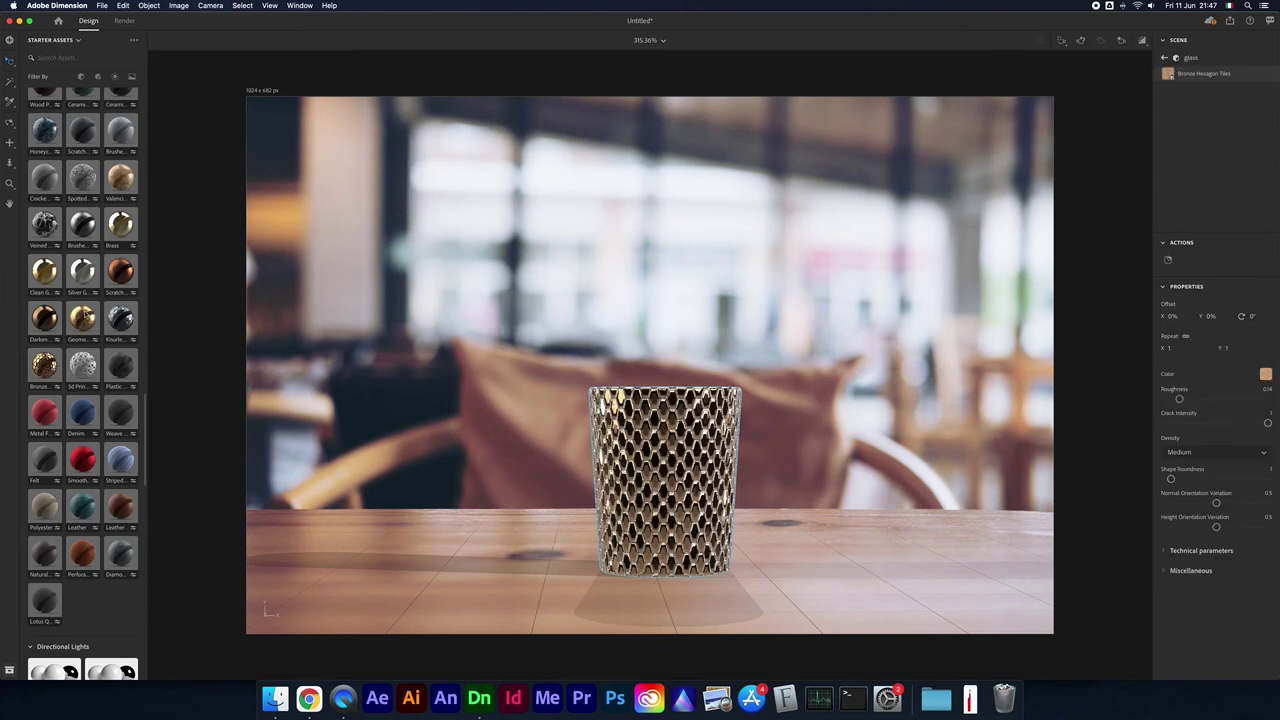
{"action": "left_click", "coordinate": [82, 270]}
{"action": "scroll", "coordinate": [120, 283], "scroll_direction": "up", "scroll_amount": 3}
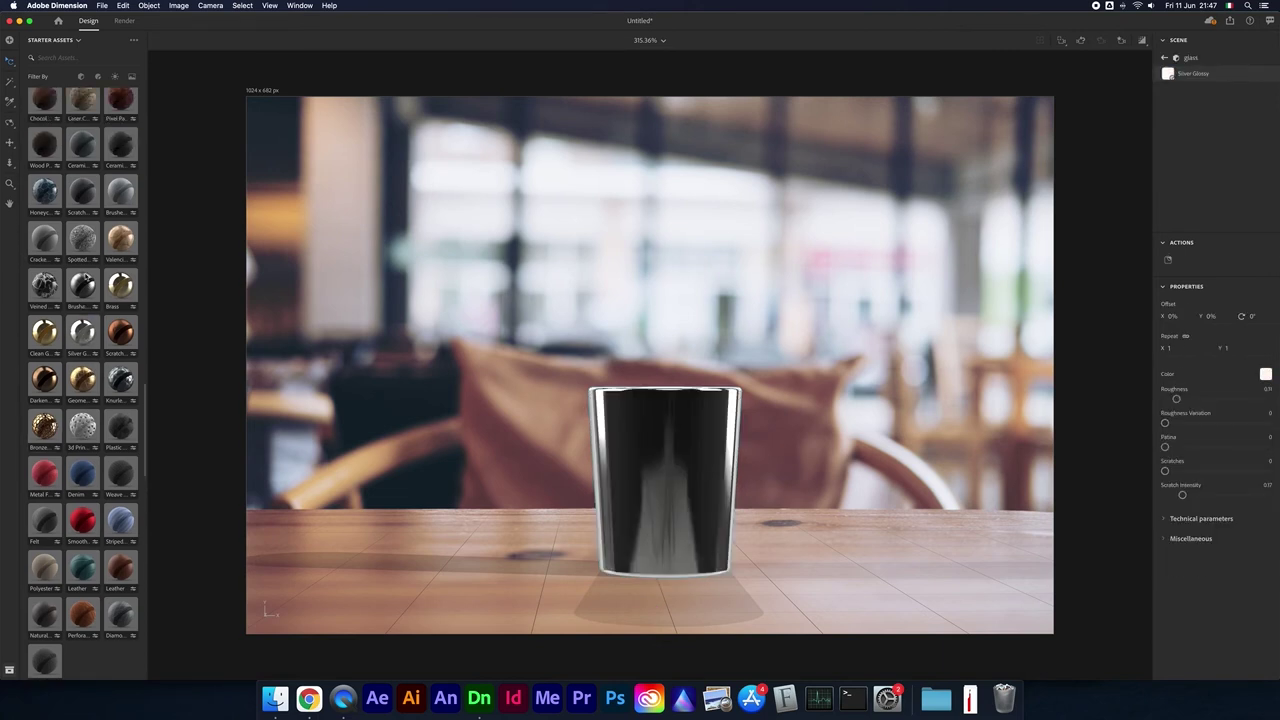
{"action": "scroll", "coordinate": [120, 283], "scroll_direction": "up", "scroll_amount": 4}
{"action": "scroll", "coordinate": [82, 248], "scroll_direction": "up", "scroll_amount": 3}
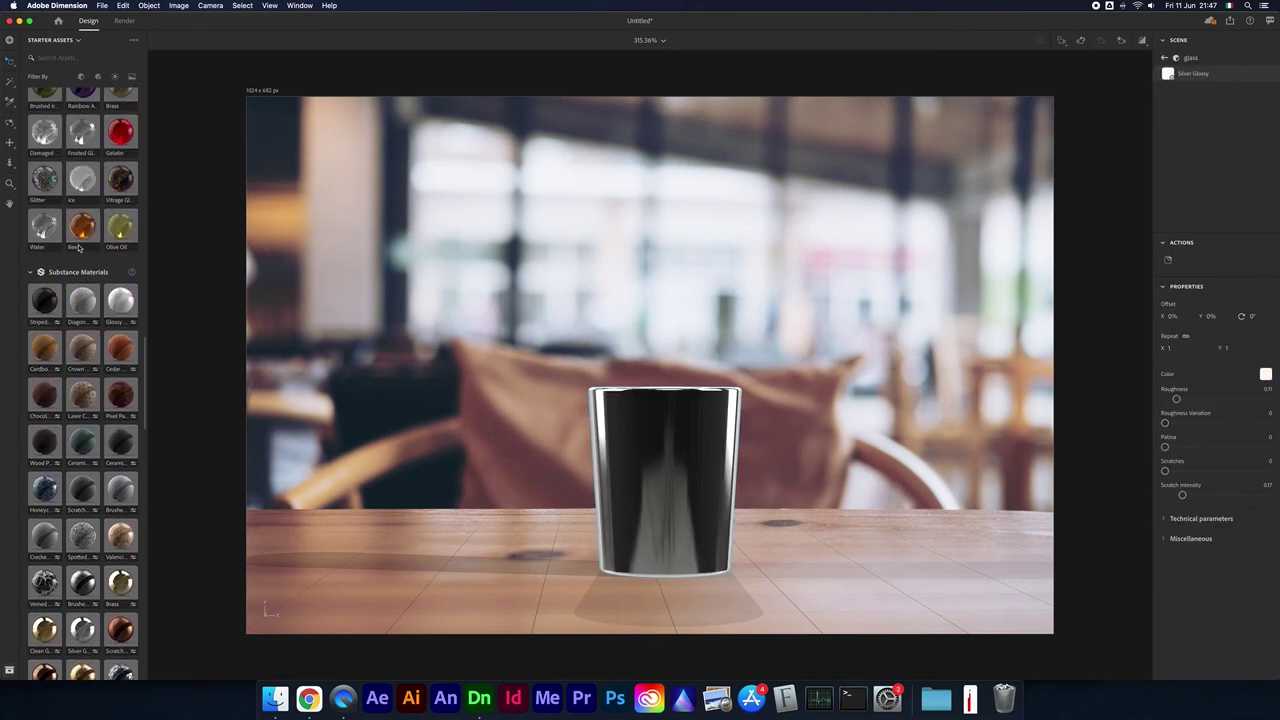
{"action": "left_click", "coordinate": [40, 234]}
Step: Try Ice and Damaged Glass on the glass, then settle on the clear Glass material
{"action": "scroll", "coordinate": [80, 268], "scroll_direction": "up", "scroll_amount": 2}
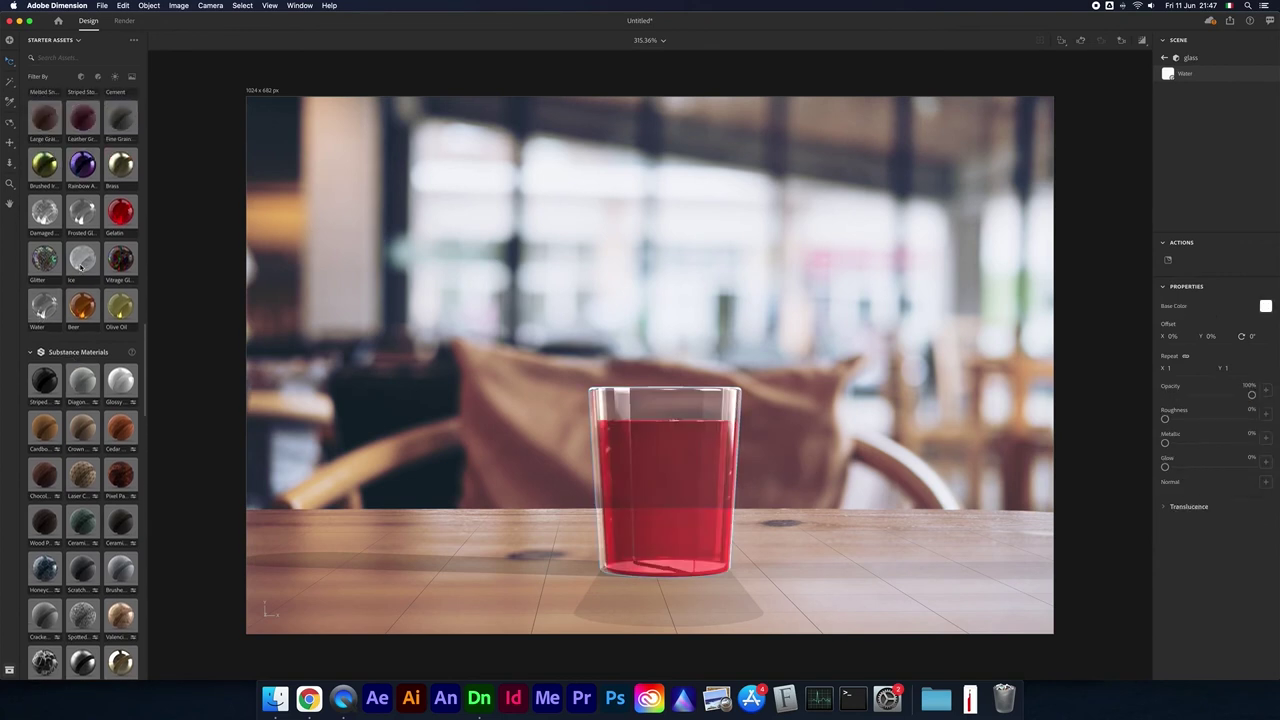
{"action": "left_click", "coordinate": [83, 262]}
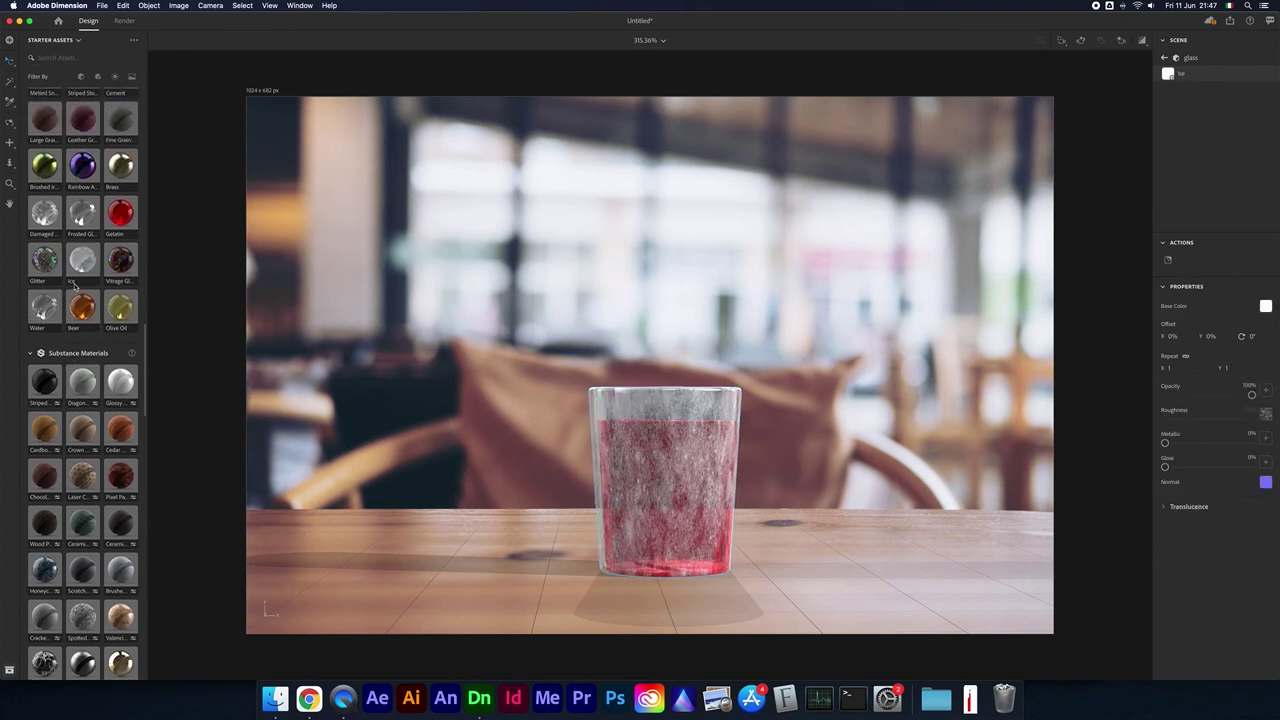
{"action": "left_click", "coordinate": [44, 212]}
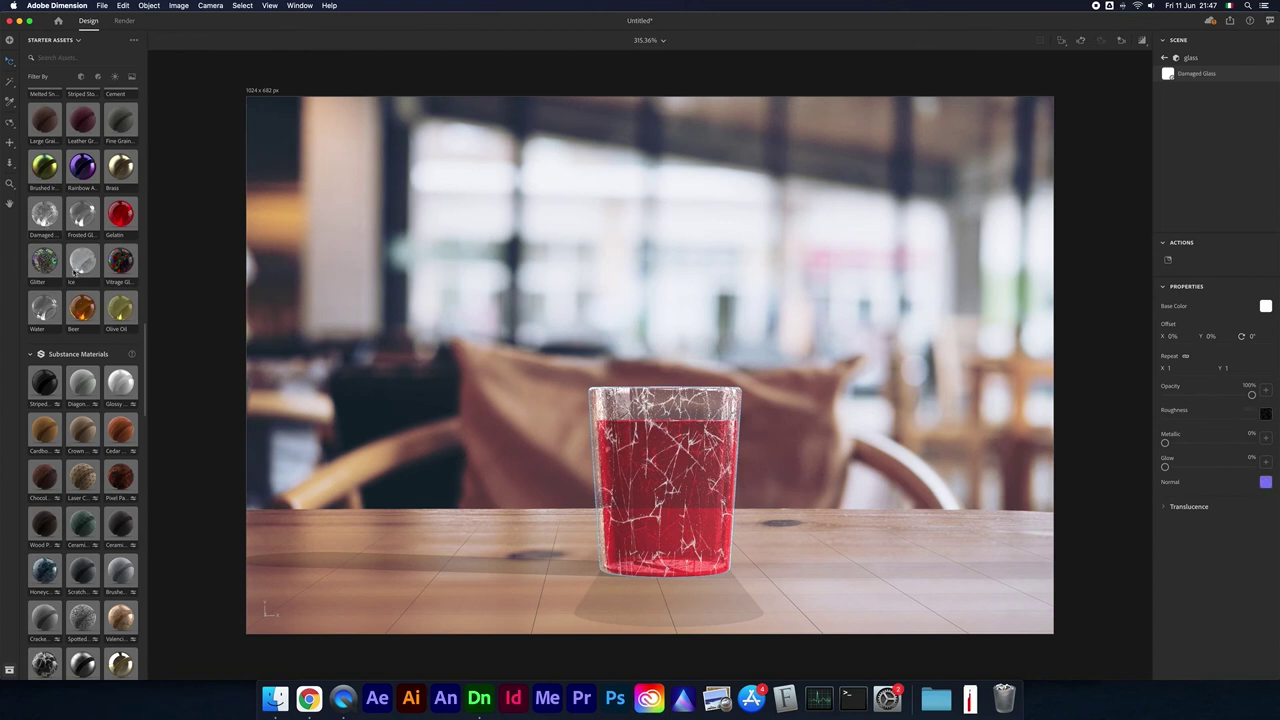
{"action": "scroll", "coordinate": [88, 300], "scroll_direction": "up", "scroll_amount": 2}
{"action": "scroll", "coordinate": [70, 260], "scroll_direction": "up", "scroll_amount": 4}
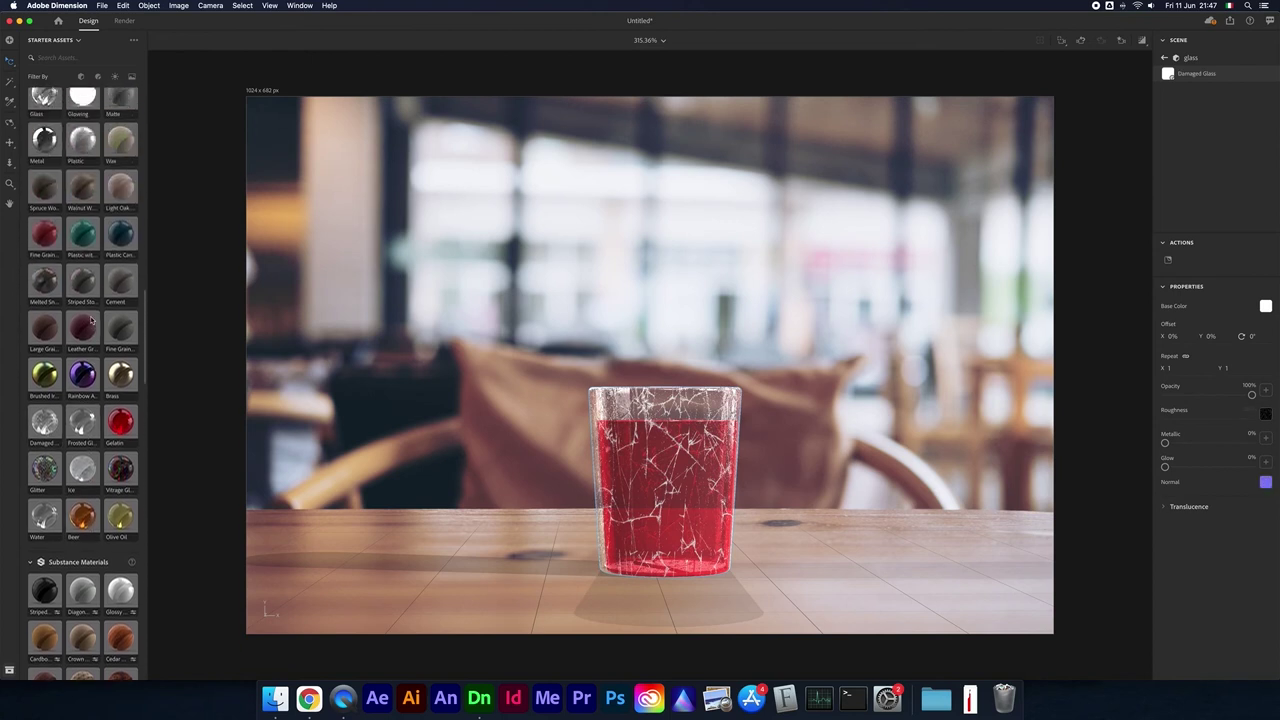
{"action": "scroll", "coordinate": [50, 220], "scroll_direction": "up", "scroll_amount": 3}
{"action": "left_click", "coordinate": [44, 206]}
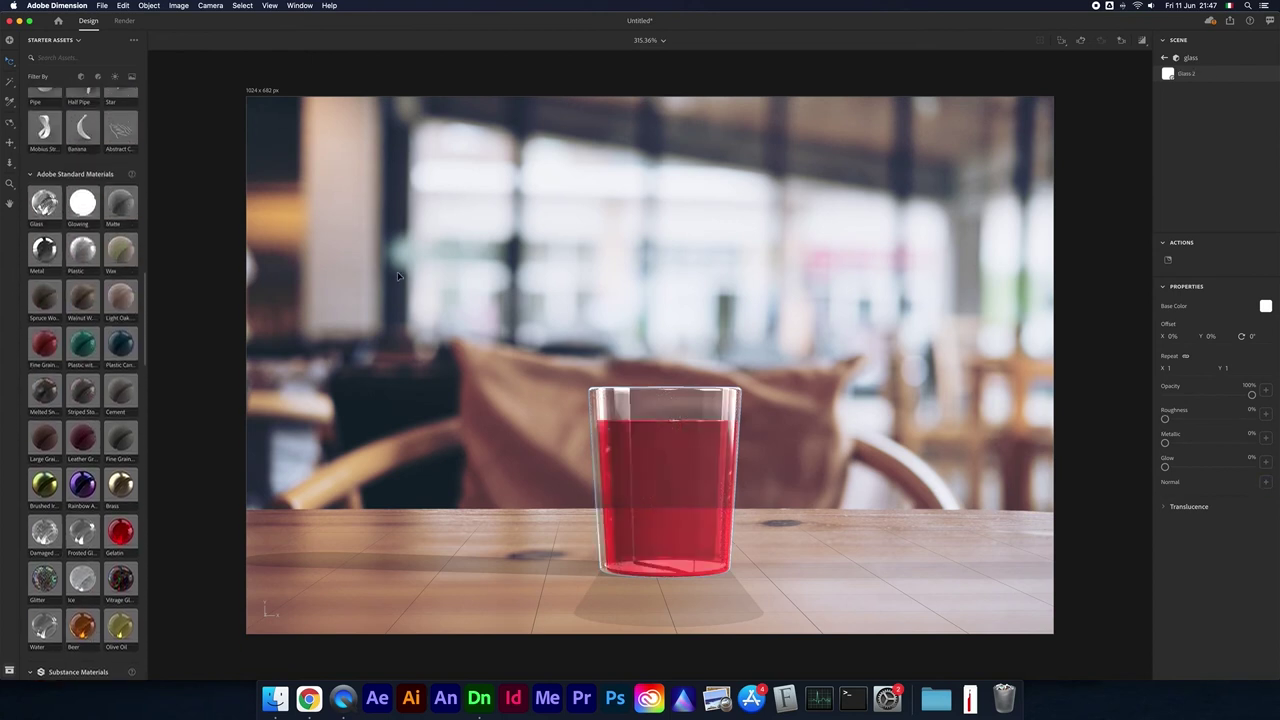
Step: Select the liquid object, try Water, then give it the amber Beer material and deselect
{"action": "left_click", "coordinate": [1163, 59]}
{"action": "left_click", "coordinate": [1185, 104]}
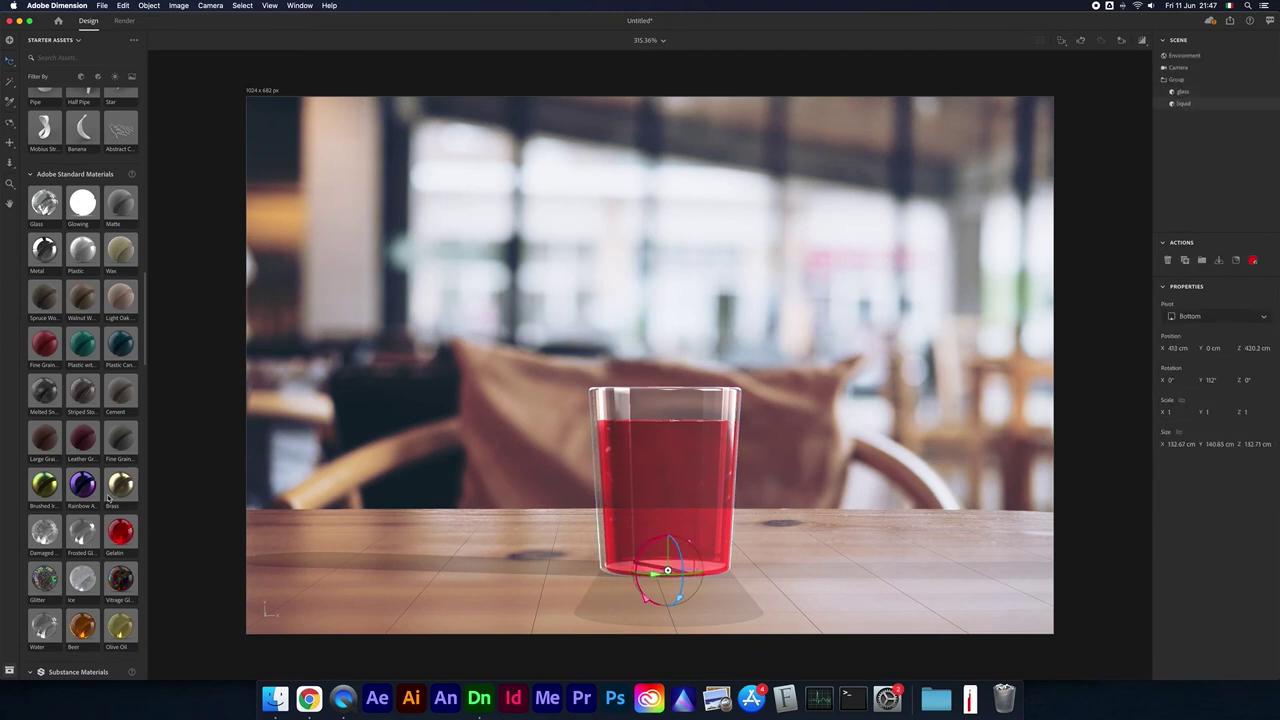
{"action": "scroll", "coordinate": [108, 497], "scroll_direction": "down", "scroll_amount": 5}
{"action": "left_click", "coordinate": [48, 402]}
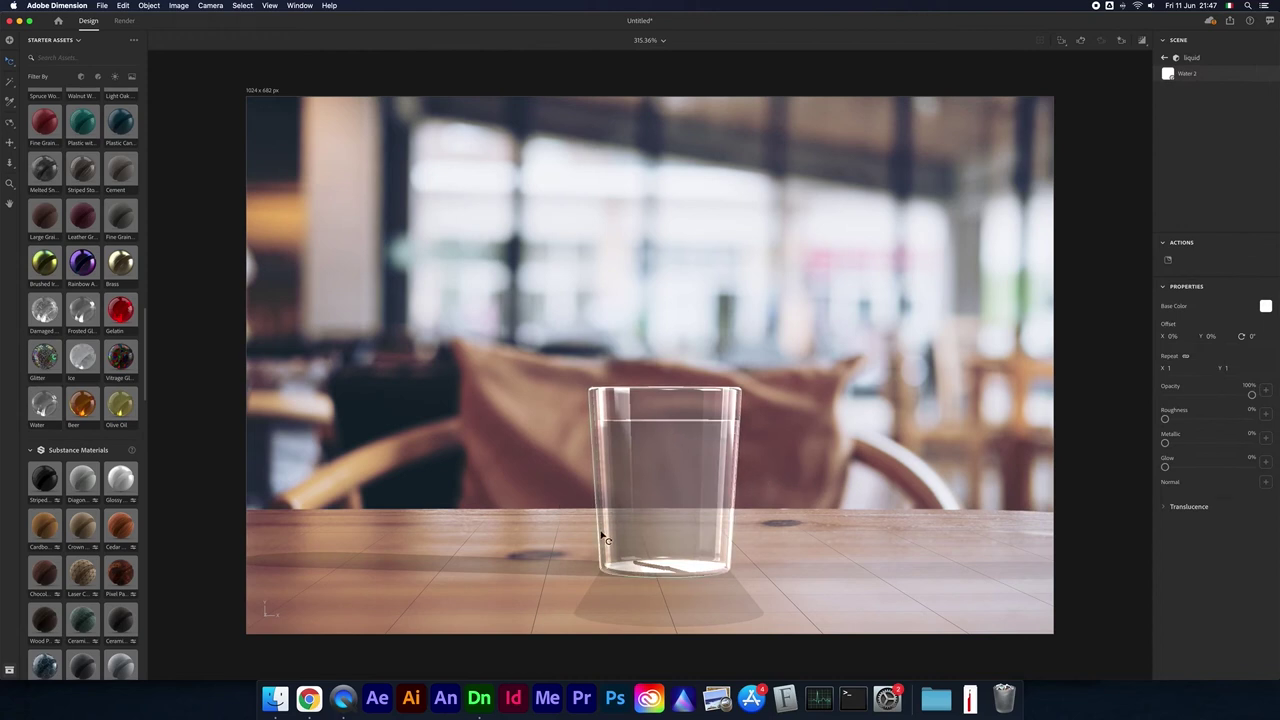
{"action": "left_click", "coordinate": [645, 568]}
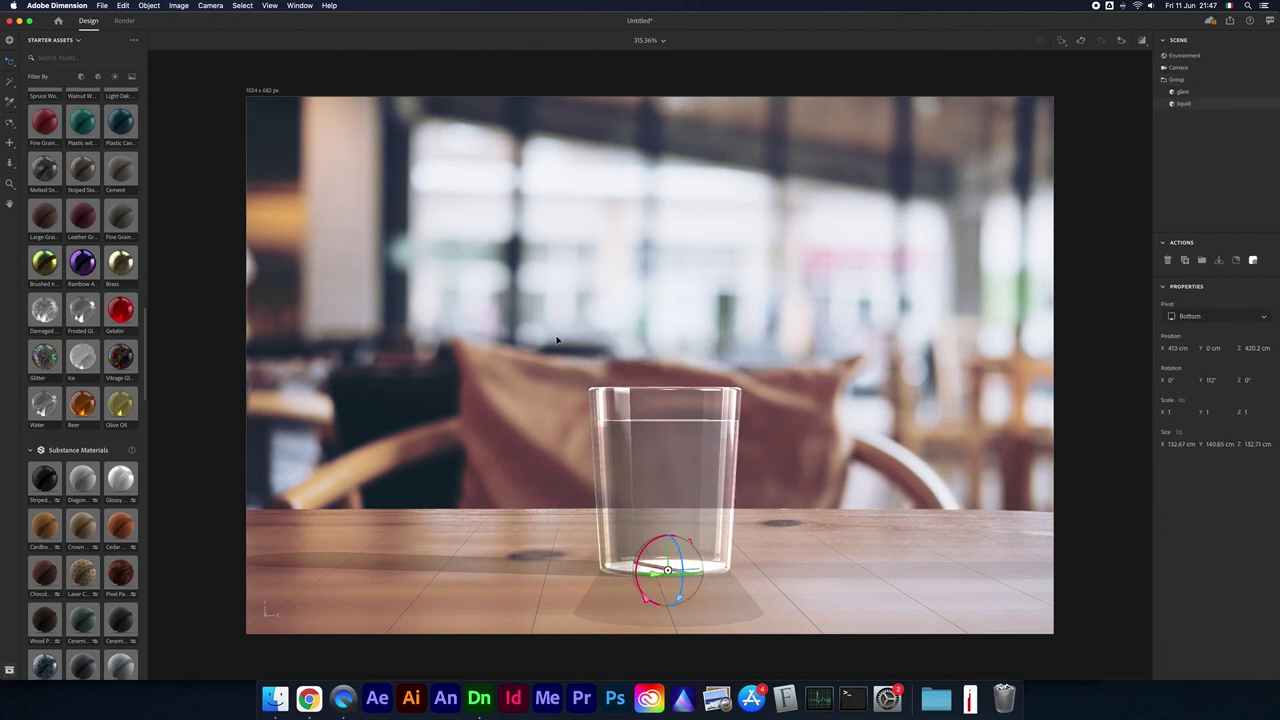
{"action": "left_click", "coordinate": [83, 403]}
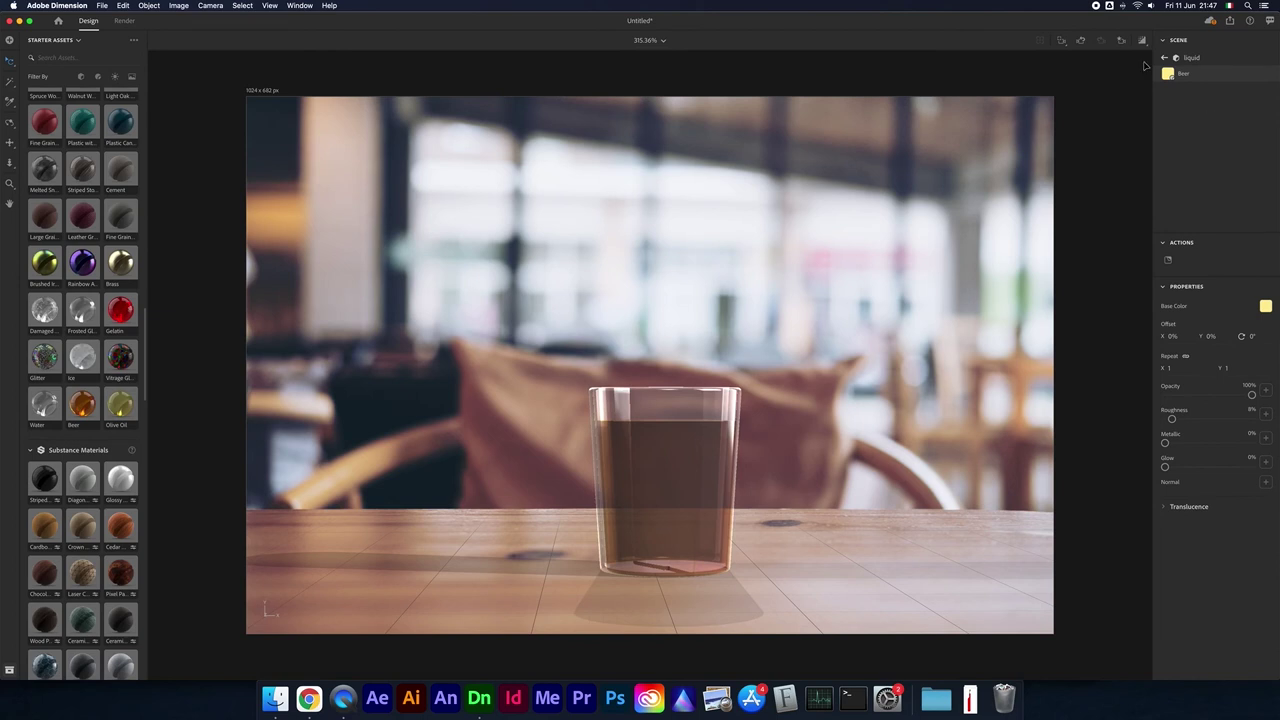
{"action": "left_click", "coordinate": [600, 72]}
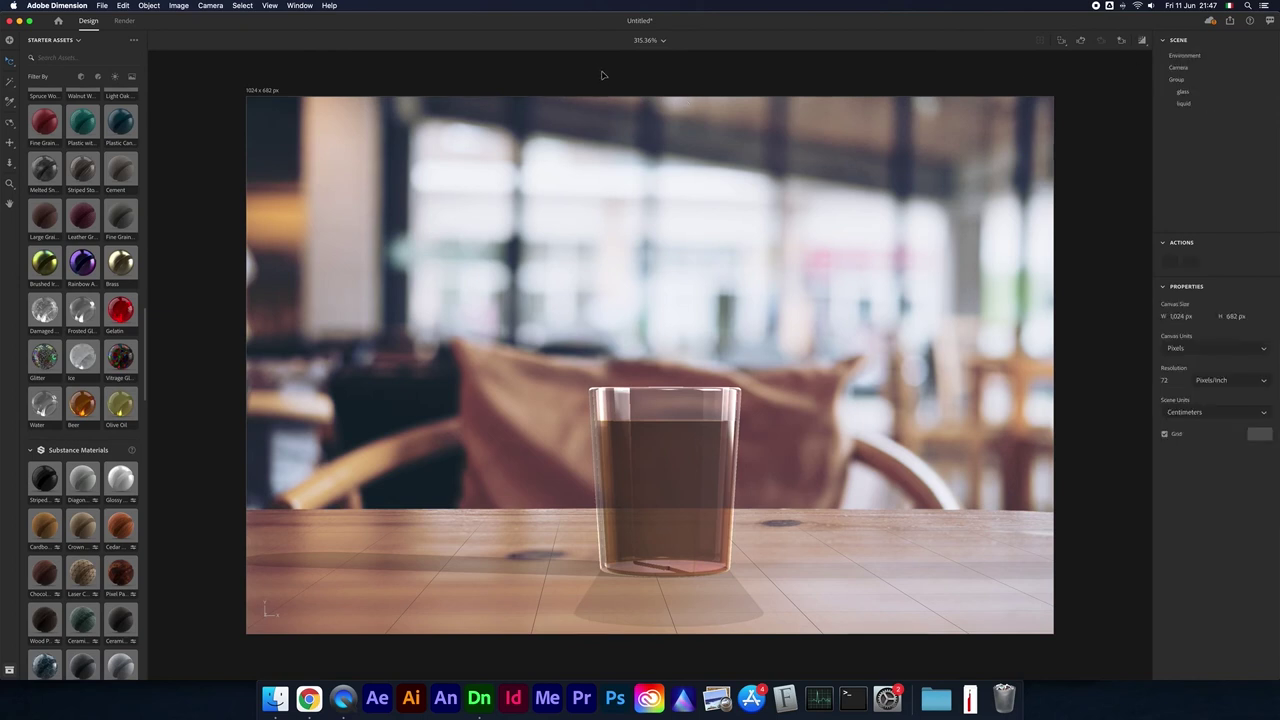
{"action": "left_click", "coordinate": [123, 21]}
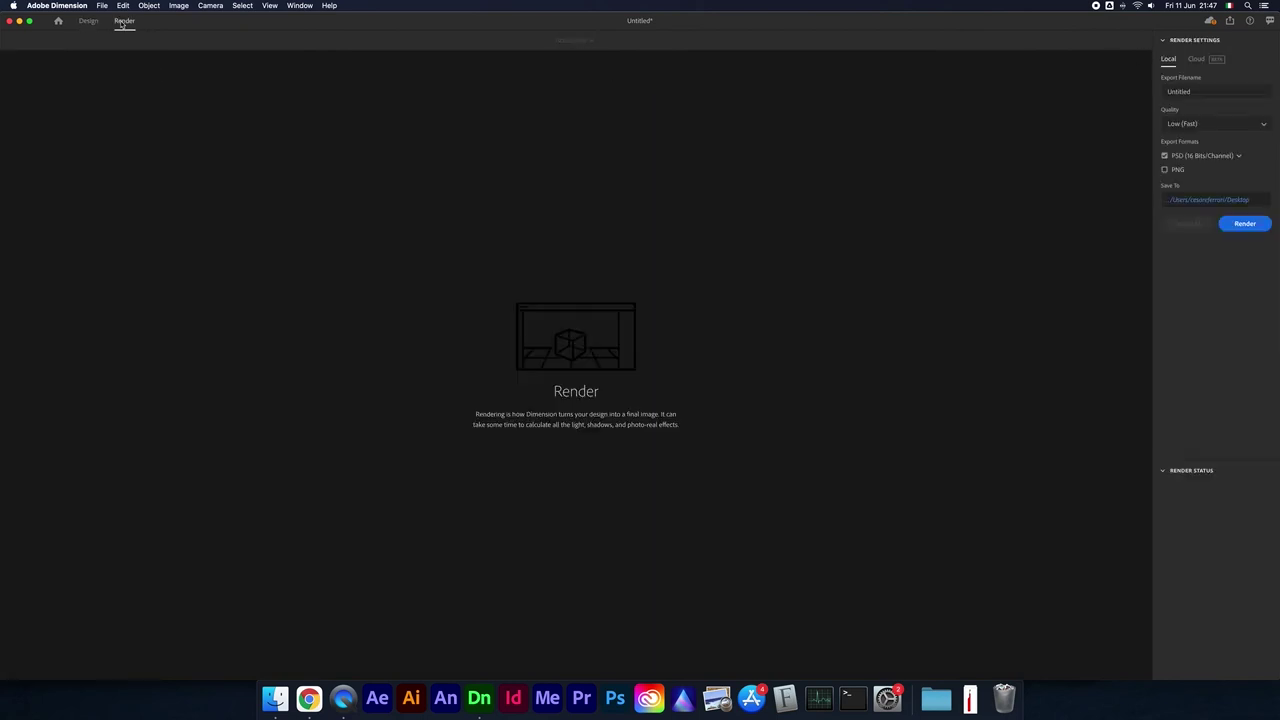
Step: Name the render export file glass and keep the render quality at Low (Fast)
{"action": "double_click", "coordinate": [1173, 91]}
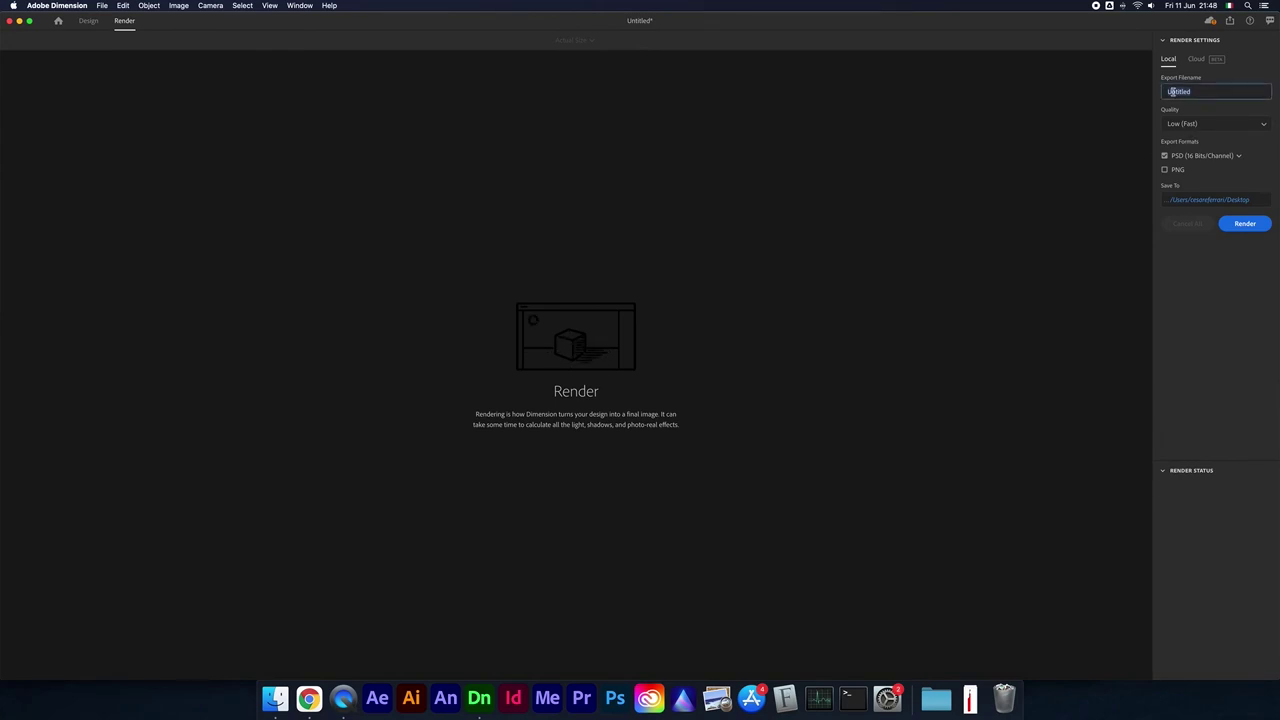
{"action": "type", "text": "B"}
{"action": "left_click", "coordinate": [1182, 121]}
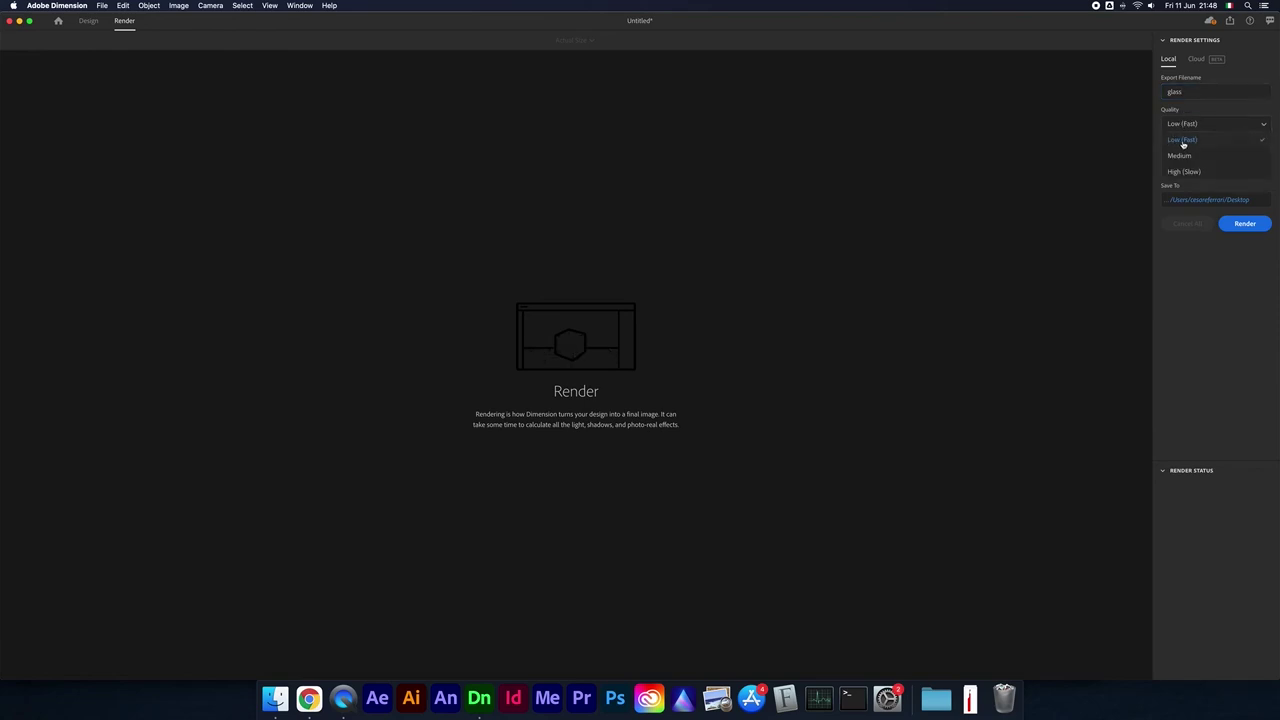
{"action": "left_click", "coordinate": [1177, 142]}
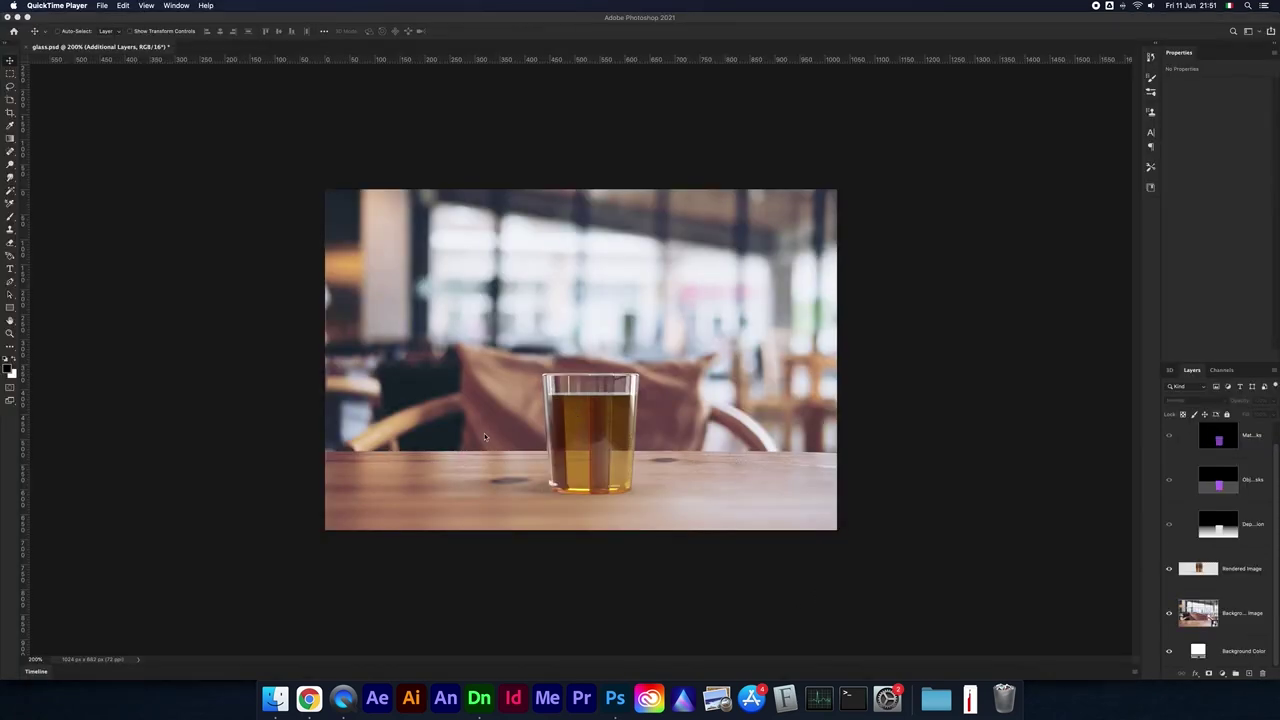
{"action": "scroll", "coordinate": [1205, 502], "scroll_direction": "up", "scroll_amount": 1}
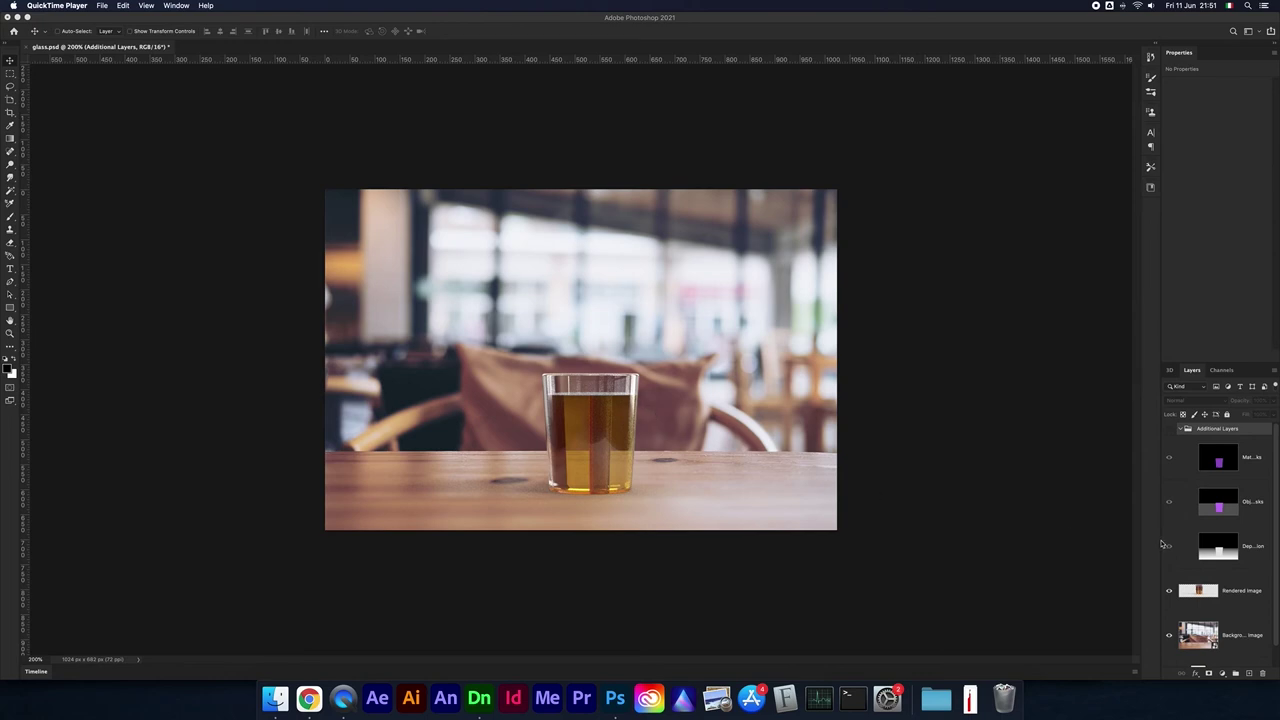
{"action": "scroll", "coordinate": [1231, 520], "scroll_direction": "down", "scroll_amount": 1}
{"action": "left_click", "coordinate": [1176, 572]}
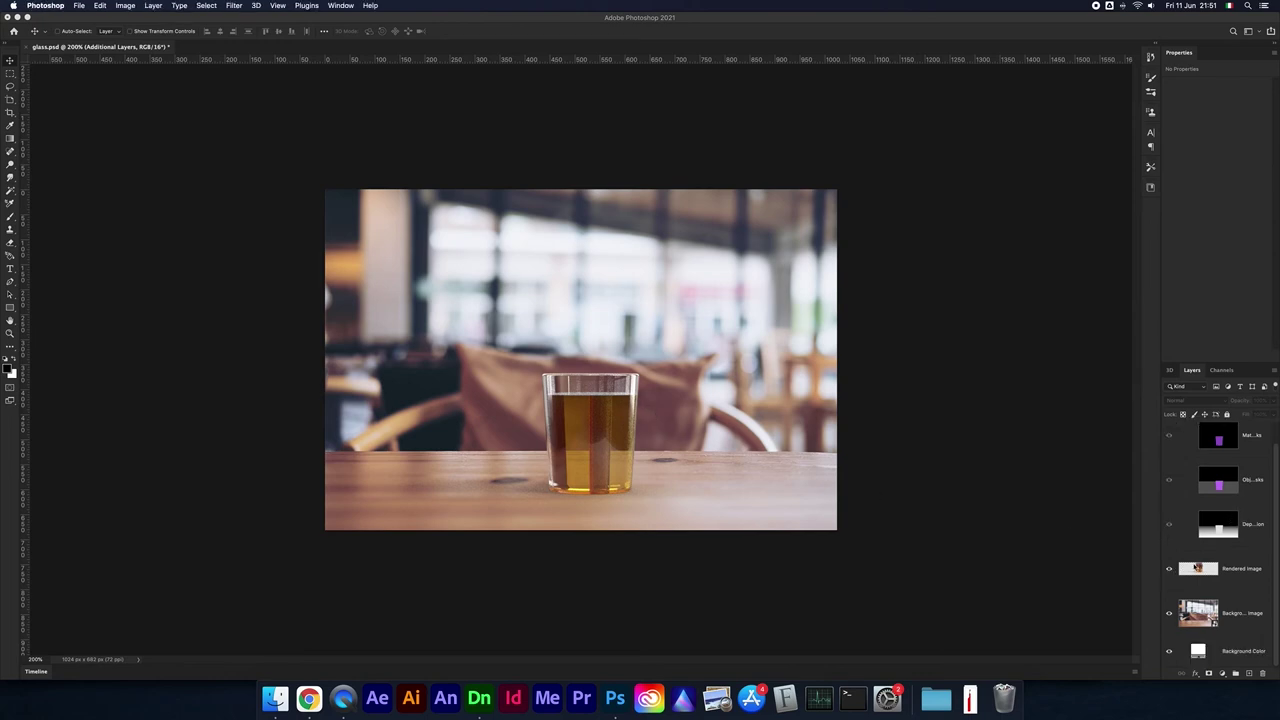
{"action": "left_click", "coordinate": [1170, 570]}
{"action": "left_click", "coordinate": [1170, 572]}
{"action": "left_click", "coordinate": [1170, 572]}
{"action": "left_click", "coordinate": [1170, 572]}
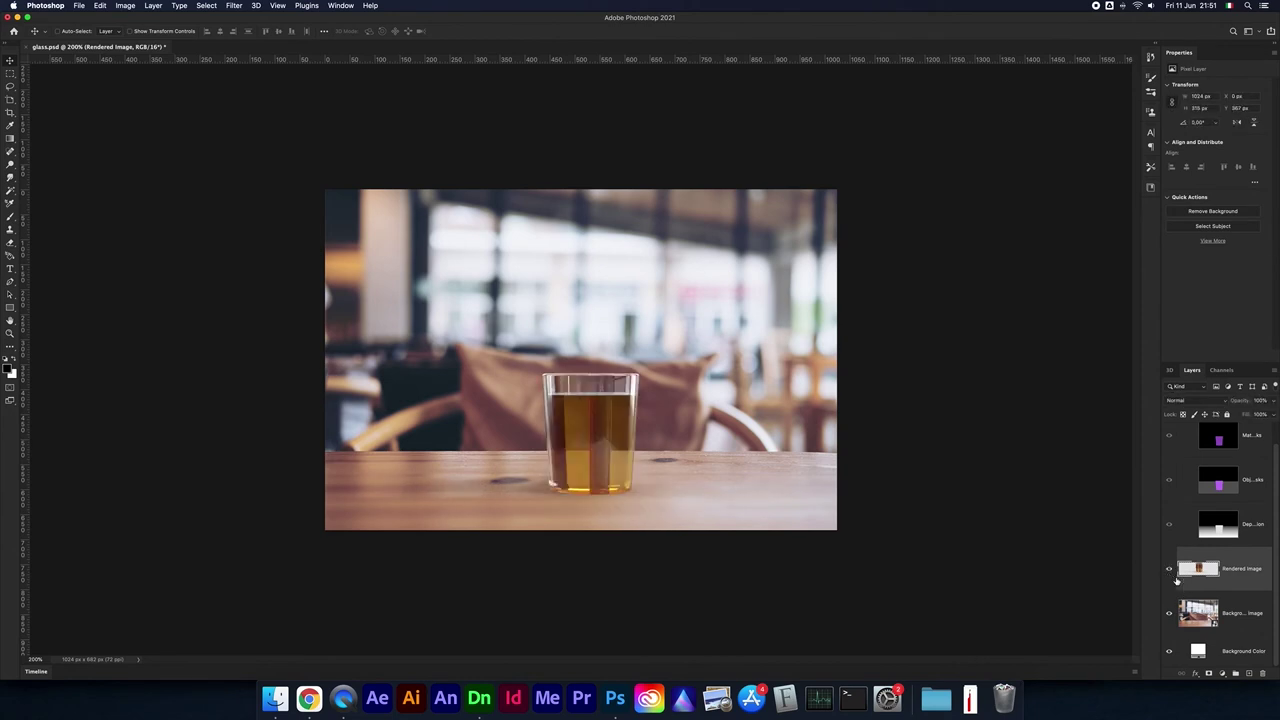
{"action": "left_click", "coordinate": [1169, 613]}
{"action": "left_click", "coordinate": [1169, 613]}
{"action": "left_click", "coordinate": [1169, 613]}
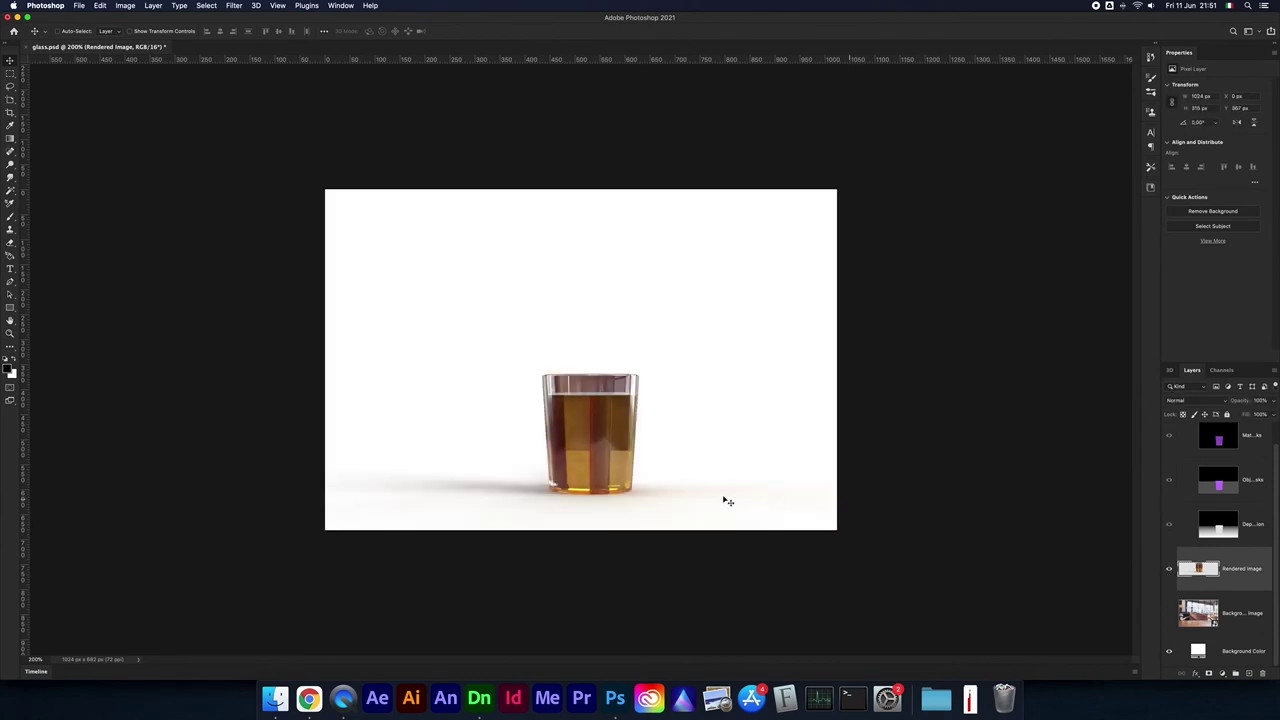
{"action": "left_click", "coordinate": [1169, 613]}
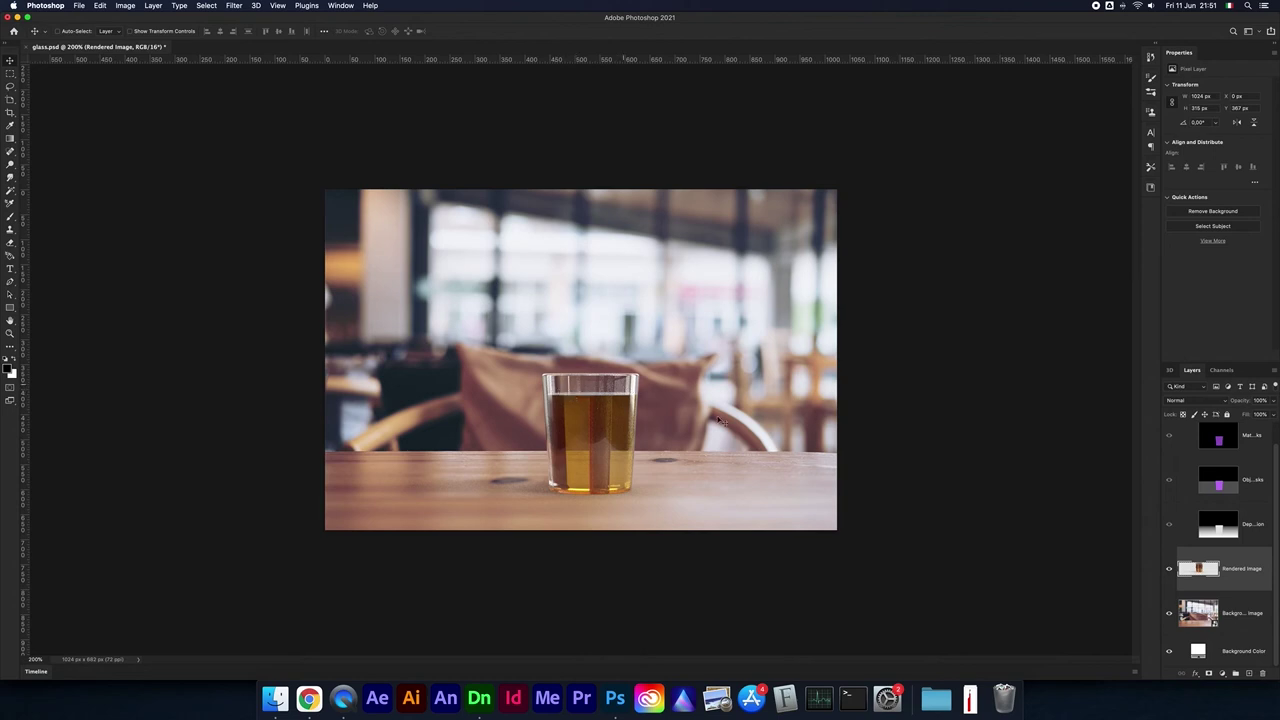
{"action": "left_click", "coordinate": [1169, 613]}
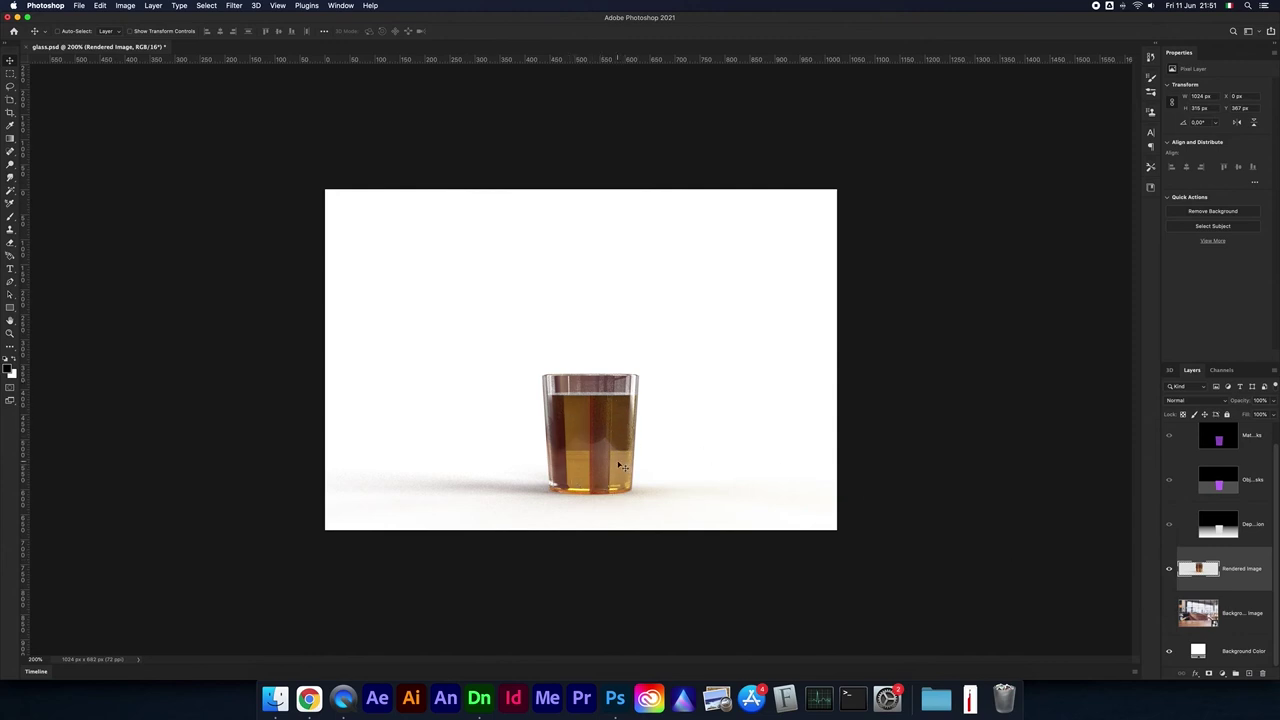
{"action": "left_click", "coordinate": [1169, 622]}
{"action": "left_click", "coordinate": [1169, 622]}
{"action": "left_click", "coordinate": [1169, 621]}
{"action": "left_click", "coordinate": [1168, 620]}
{"action": "left_click", "coordinate": [1168, 620]}
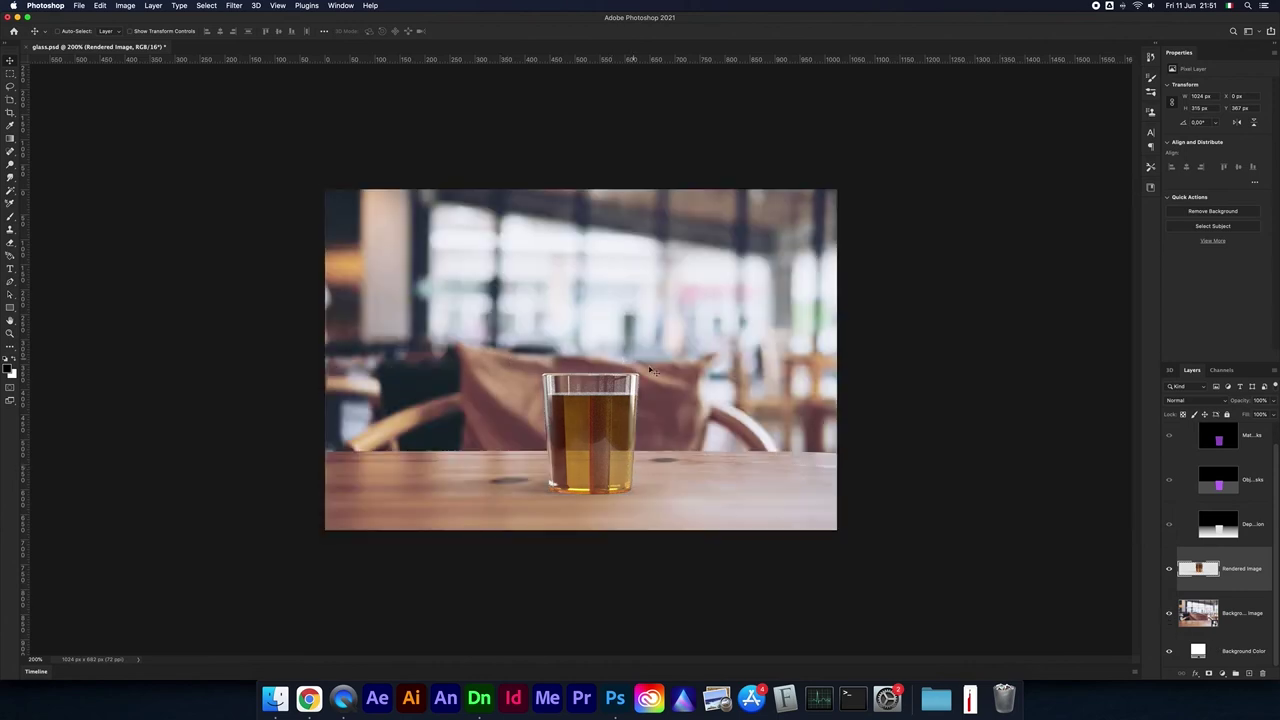
{"action": "left_click", "coordinate": [1169, 614]}
{"action": "left_click", "coordinate": [1169, 614]}
{"action": "left_click", "coordinate": [1169, 613]}
{"action": "left_click", "coordinate": [1169, 613]}
Step: Toggle all layers off and back on, then select the Depth layer
{"action": "scroll", "coordinate": [1185, 480], "scroll_direction": "up", "scroll_amount": 1}
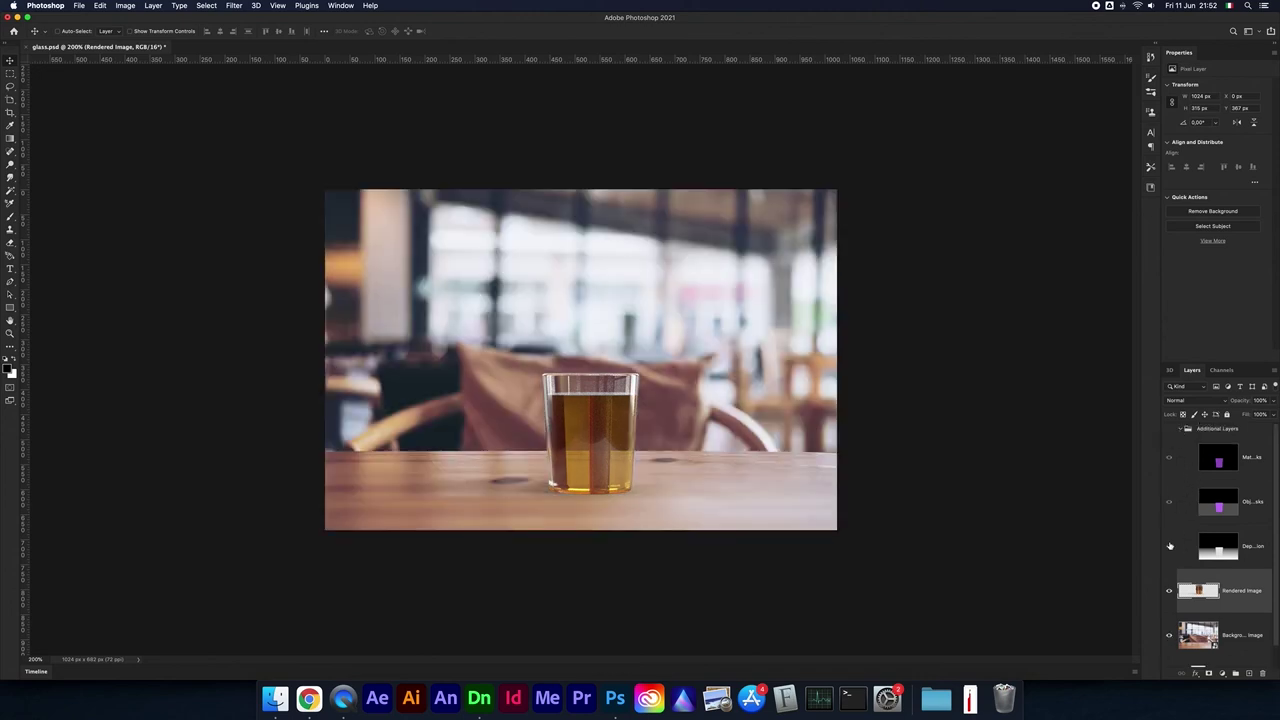
{"action": "left_click", "coordinate": [1170, 547], "text": "alt"}
{"action": "left_click", "coordinate": [1170, 547], "text": "alt"}
{"action": "left_click", "coordinate": [1188, 546]}
Step: Show Additional Layers, compare the matte, object and depth passes, then hide and collapse the group
{"action": "left_click", "coordinate": [1169, 428]}
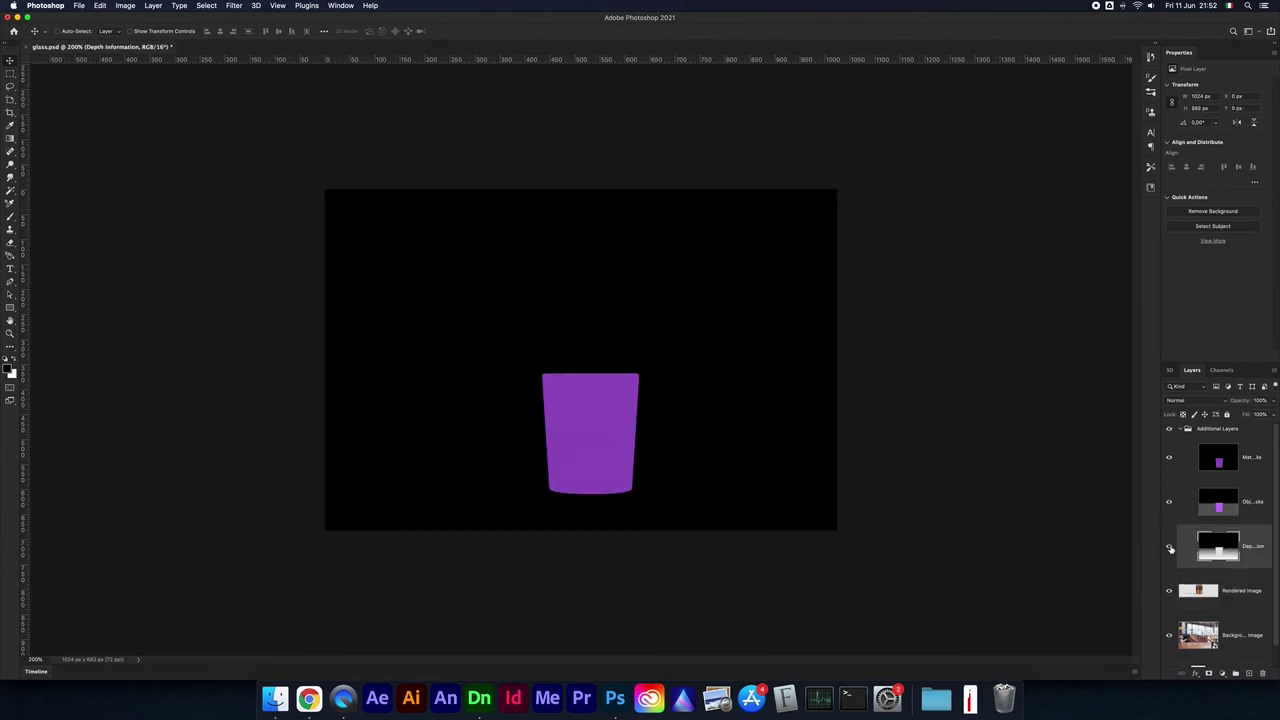
{"action": "left_click", "coordinate": [1169, 458]}
{"action": "left_click", "coordinate": [1169, 502]}
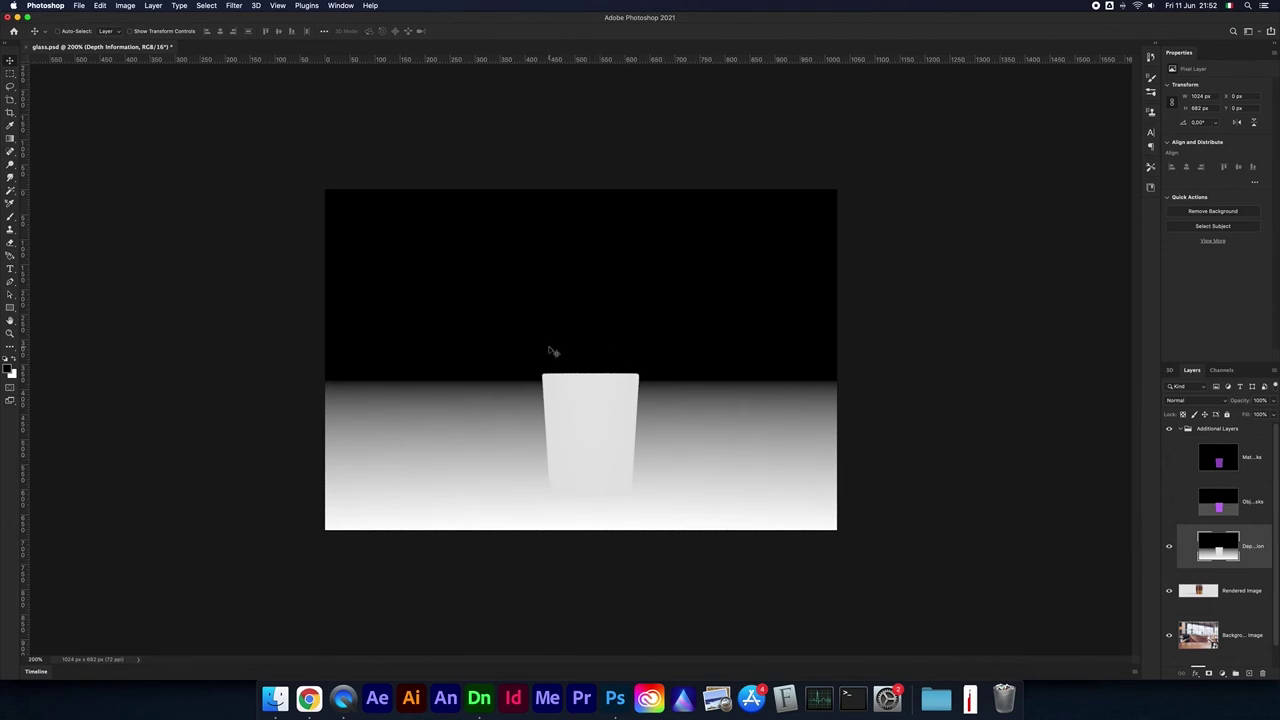
{"action": "left_click", "coordinate": [1168, 503]}
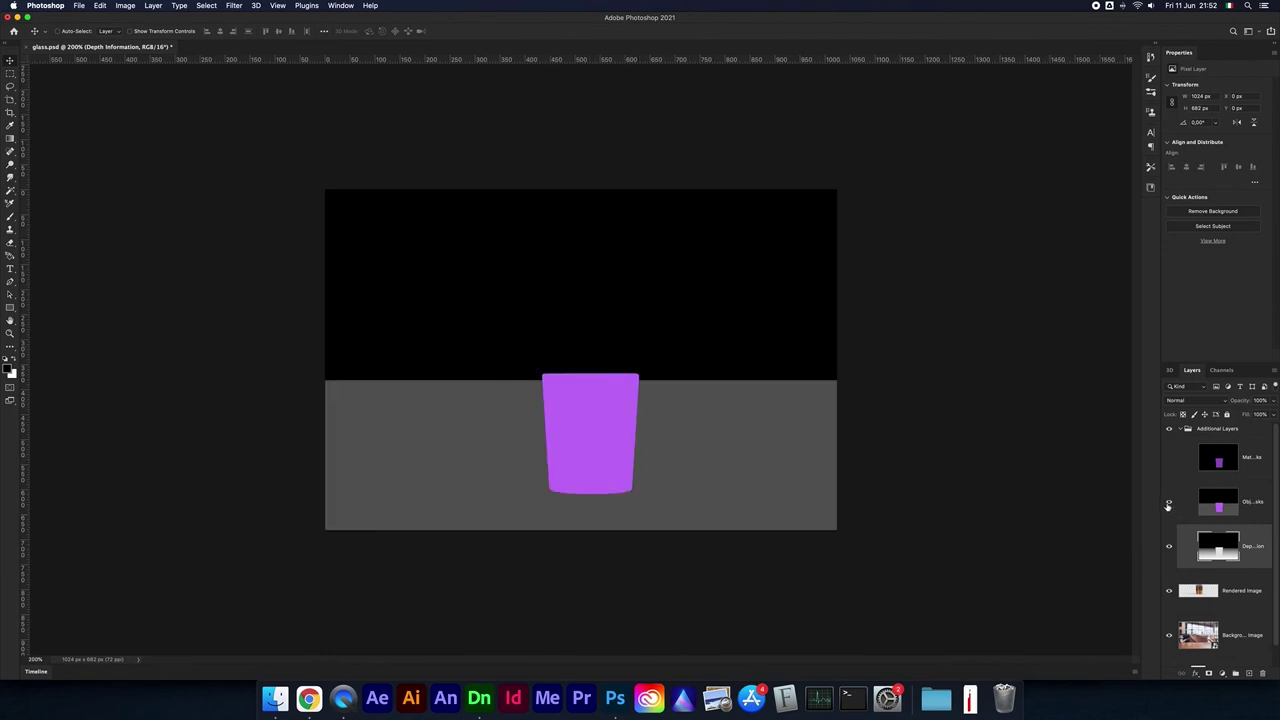
{"action": "left_click", "coordinate": [1168, 458]}
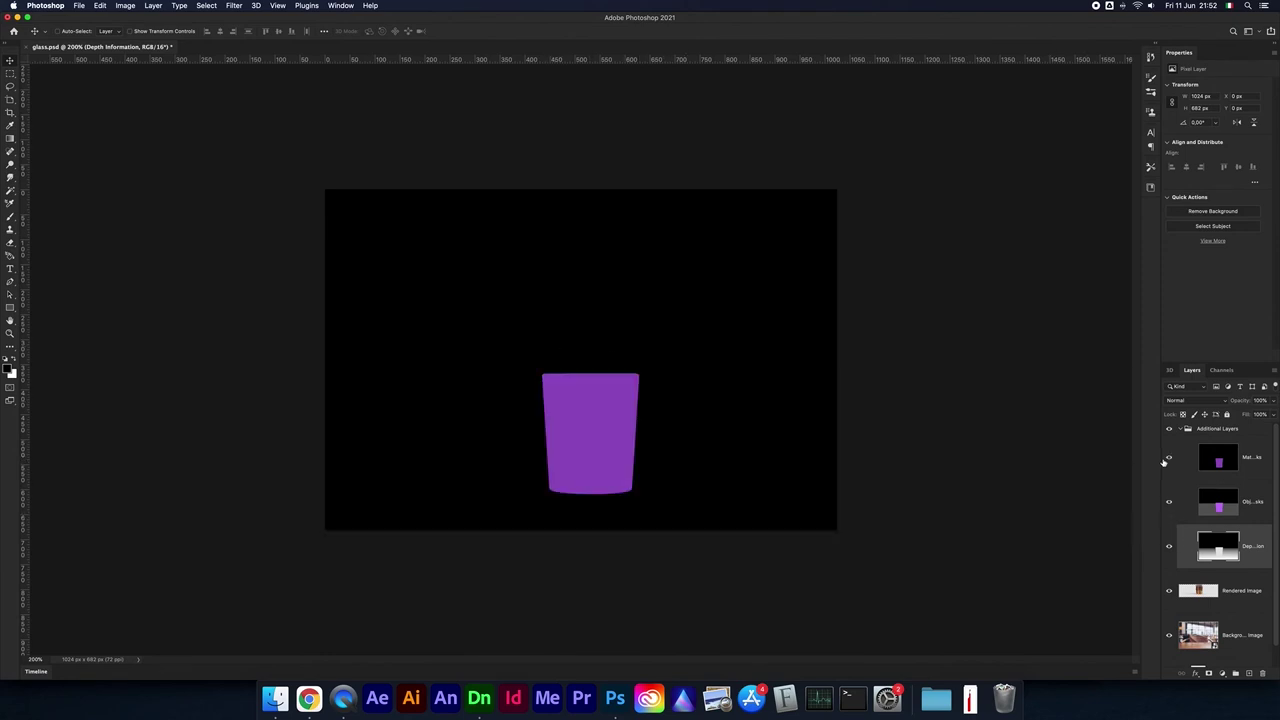
{"action": "left_click", "coordinate": [1169, 428]}
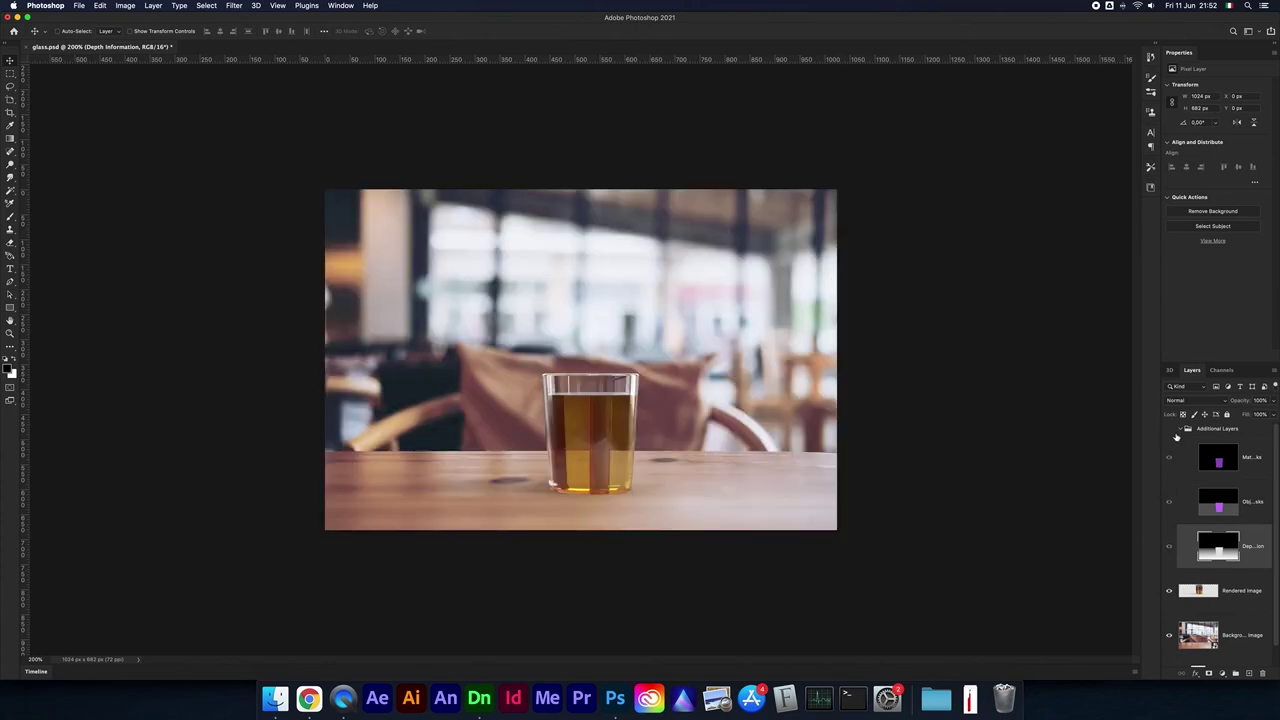
{"action": "left_click", "coordinate": [1184, 429]}
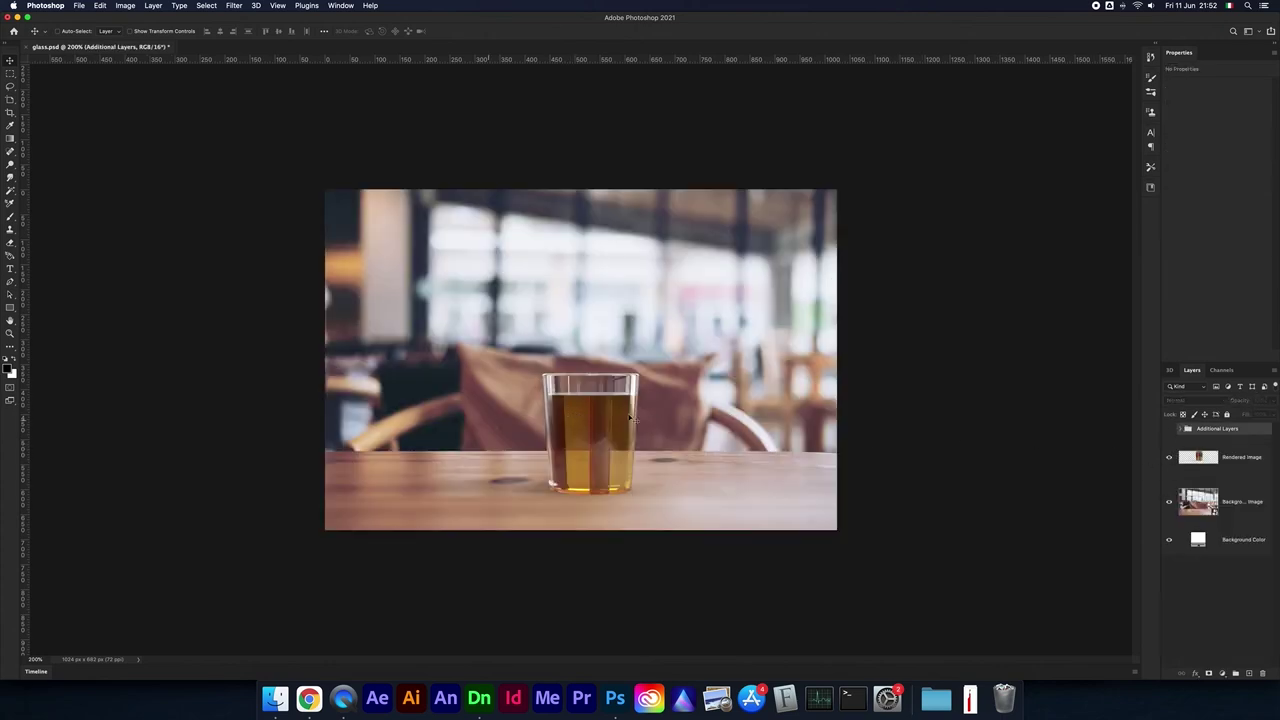
Step: Show the Background Color layer and hide the café Background Image, comparing it on and off
{"action": "left_click", "coordinate": [1169, 542]}
{"action": "left_click", "coordinate": [1170, 502]}
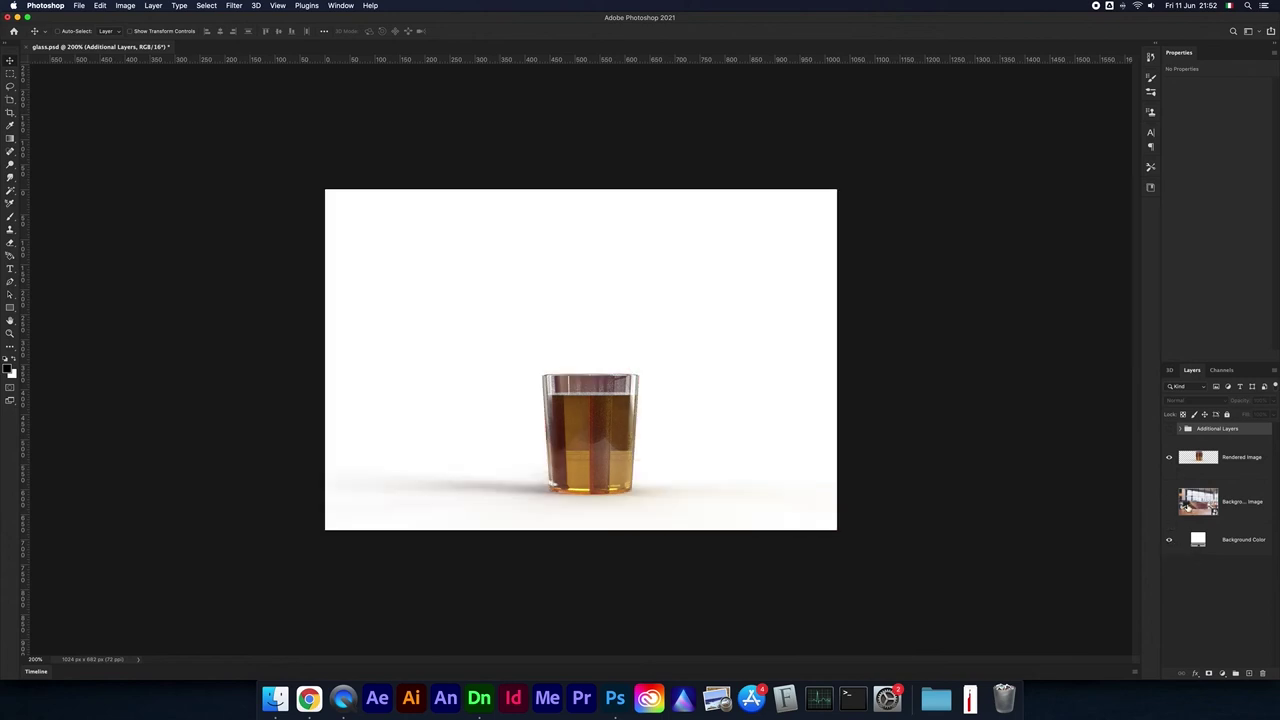
{"action": "left_click", "coordinate": [1180, 506]}
{"action": "left_click", "coordinate": [1172, 505]}
{"action": "left_click", "coordinate": [1172, 505]}
{"action": "left_click", "coordinate": [1171, 503]}
{"action": "left_click", "coordinate": [1171, 503]}
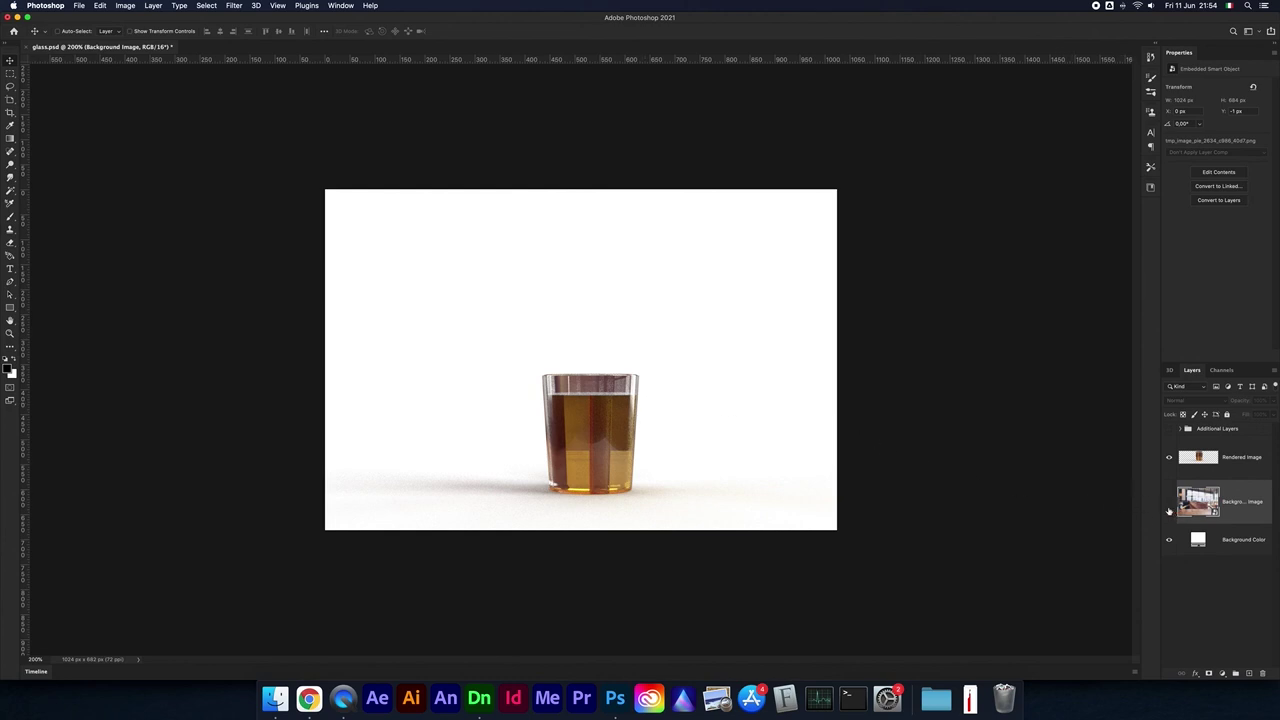
Step: Make the café Background Image layer visible again behind the glass
{"action": "left_click", "coordinate": [1169, 503]}
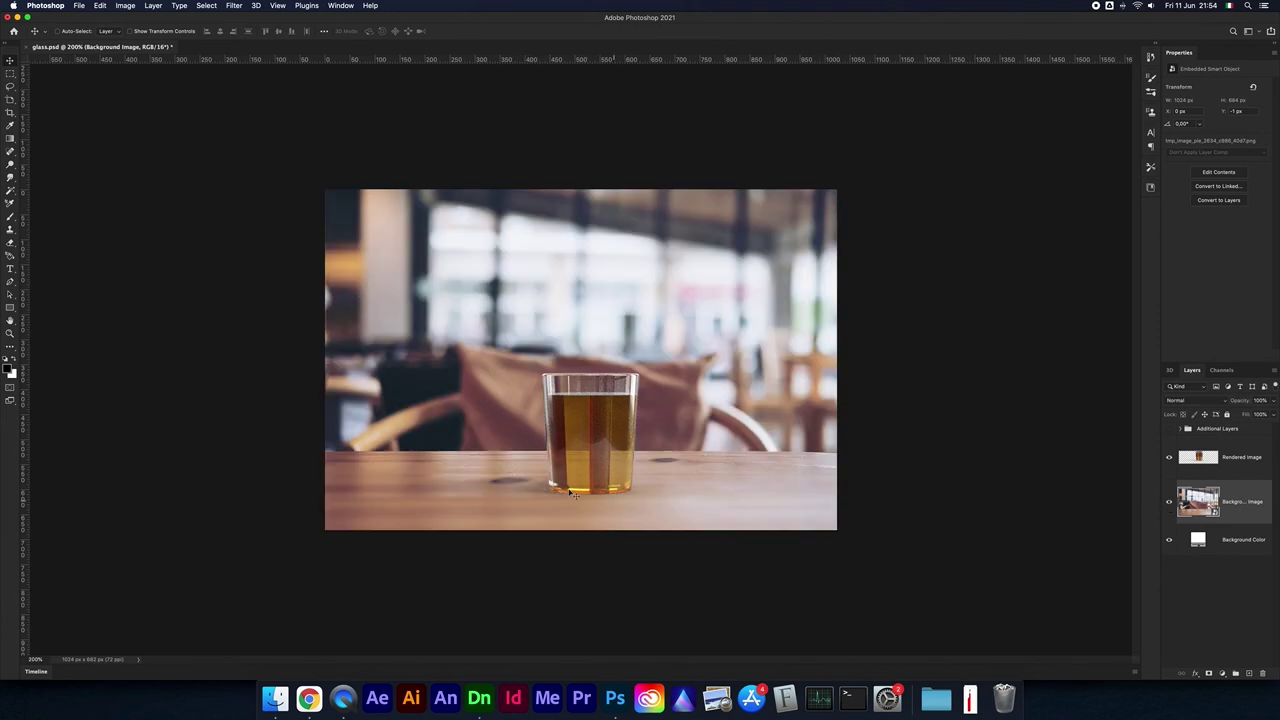